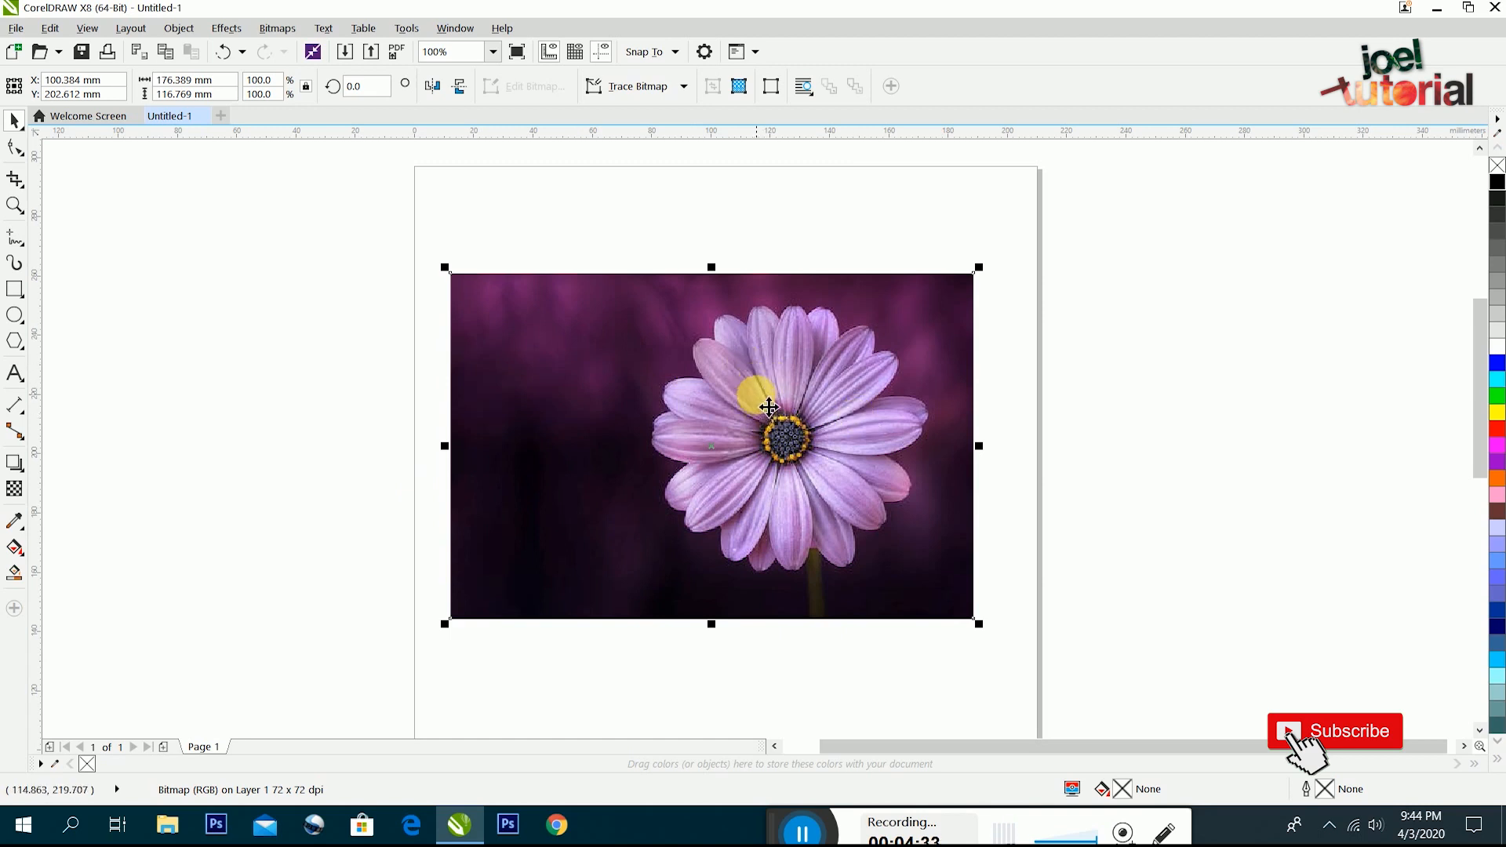
Delete the flower photo from the page and close the document without saving the changes
left_click(540, 243)
left_click(730, 430)
left_click(1024, 401)
left_click(751, 393)
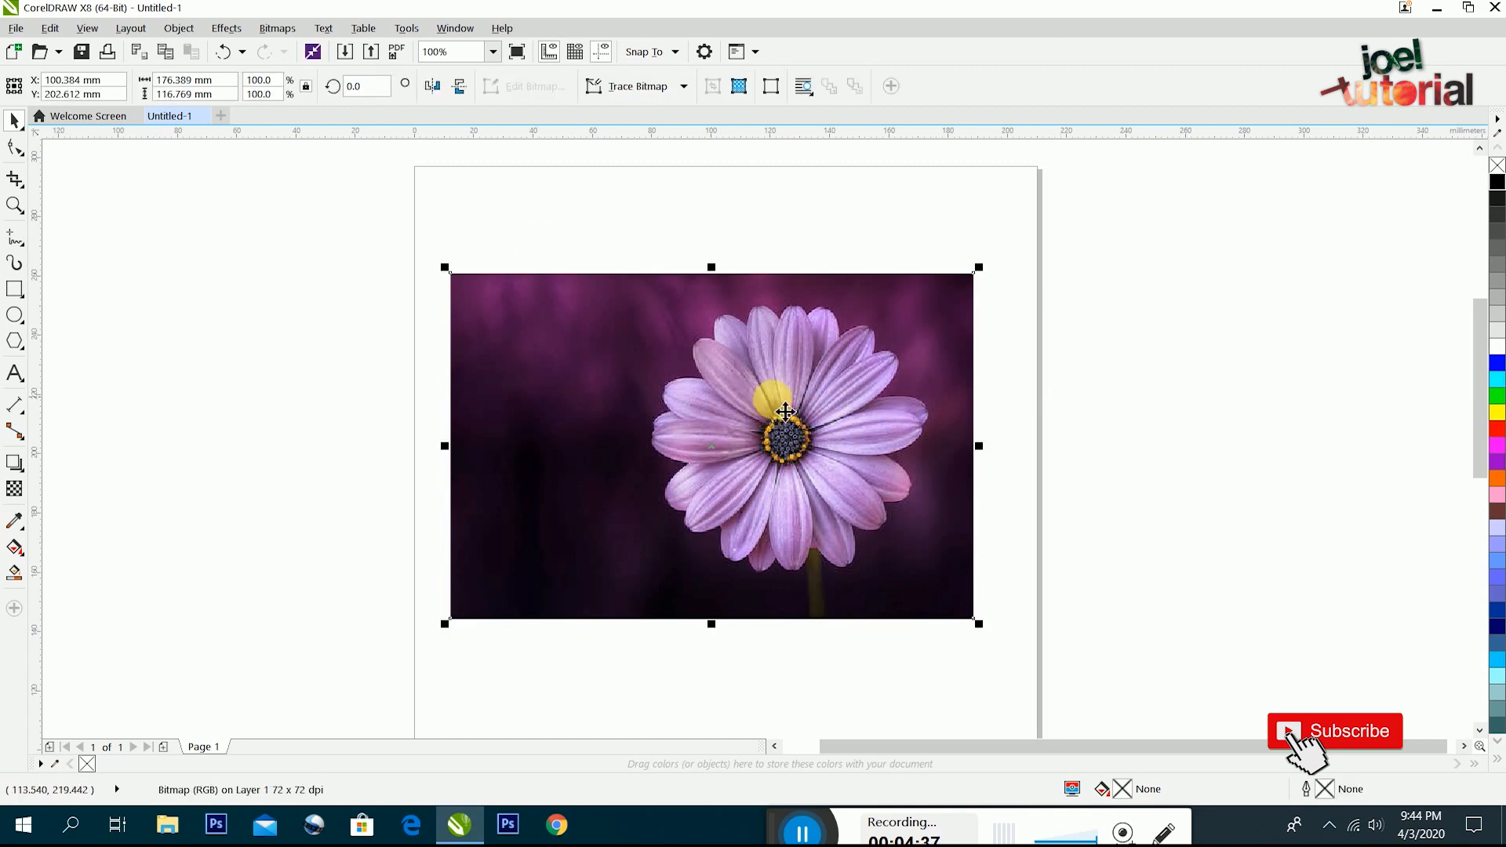
left_click(807, 474)
key("Delete")
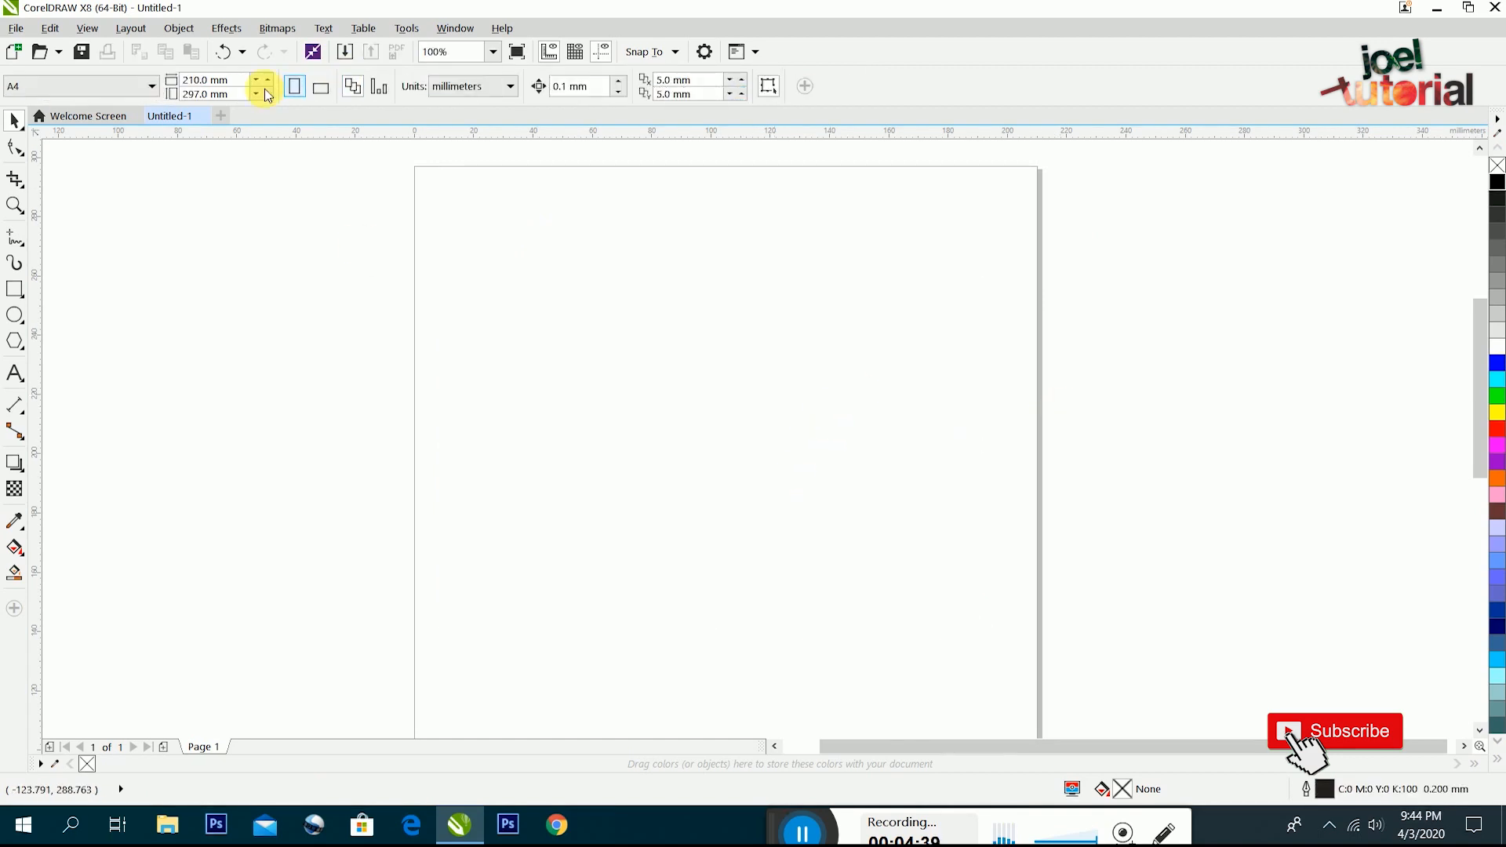
key("ctrl+F4")
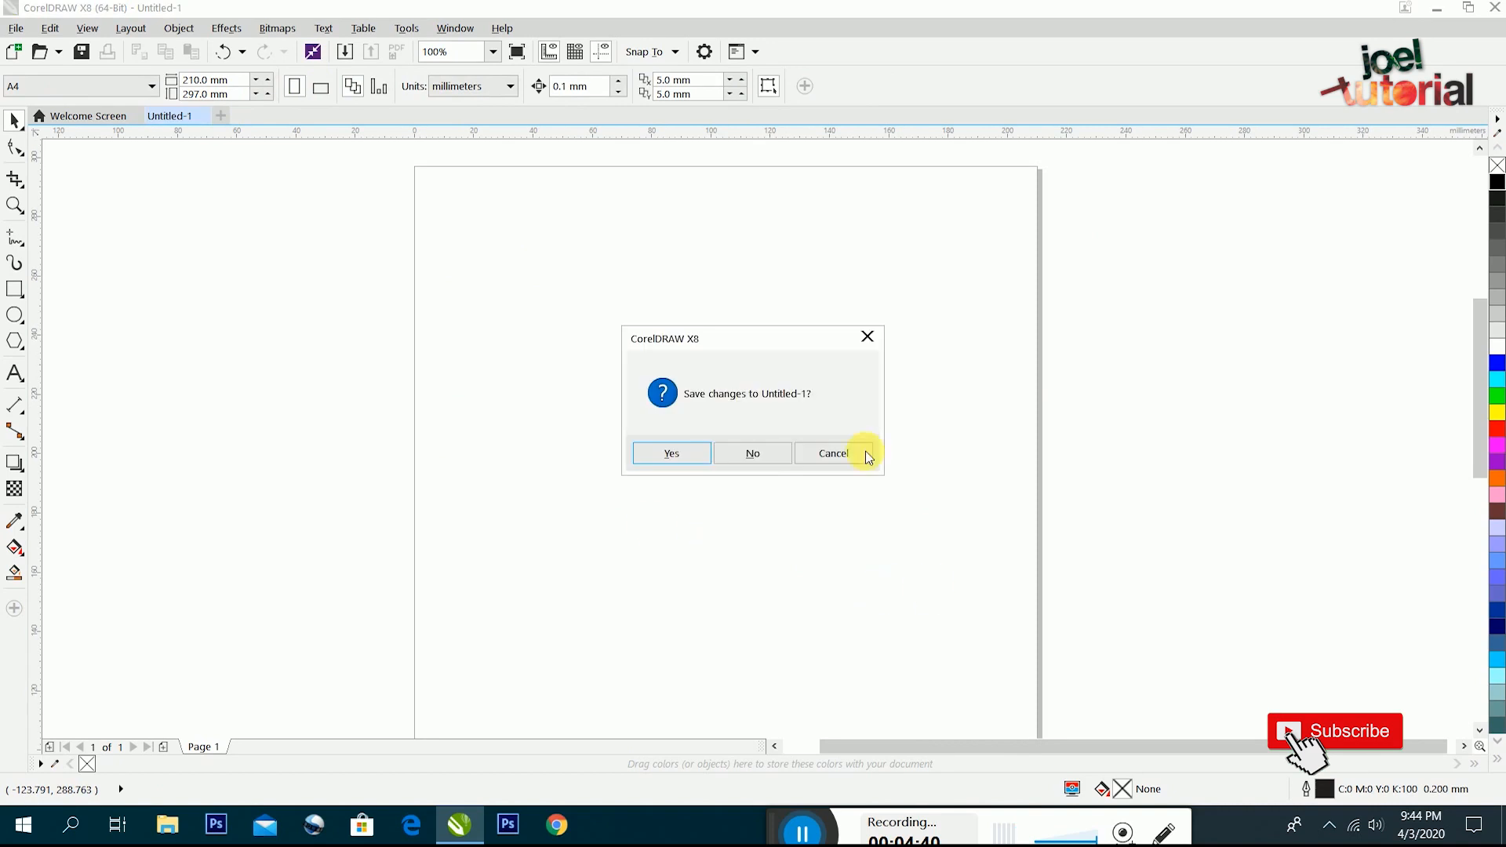
left_click(755, 452)
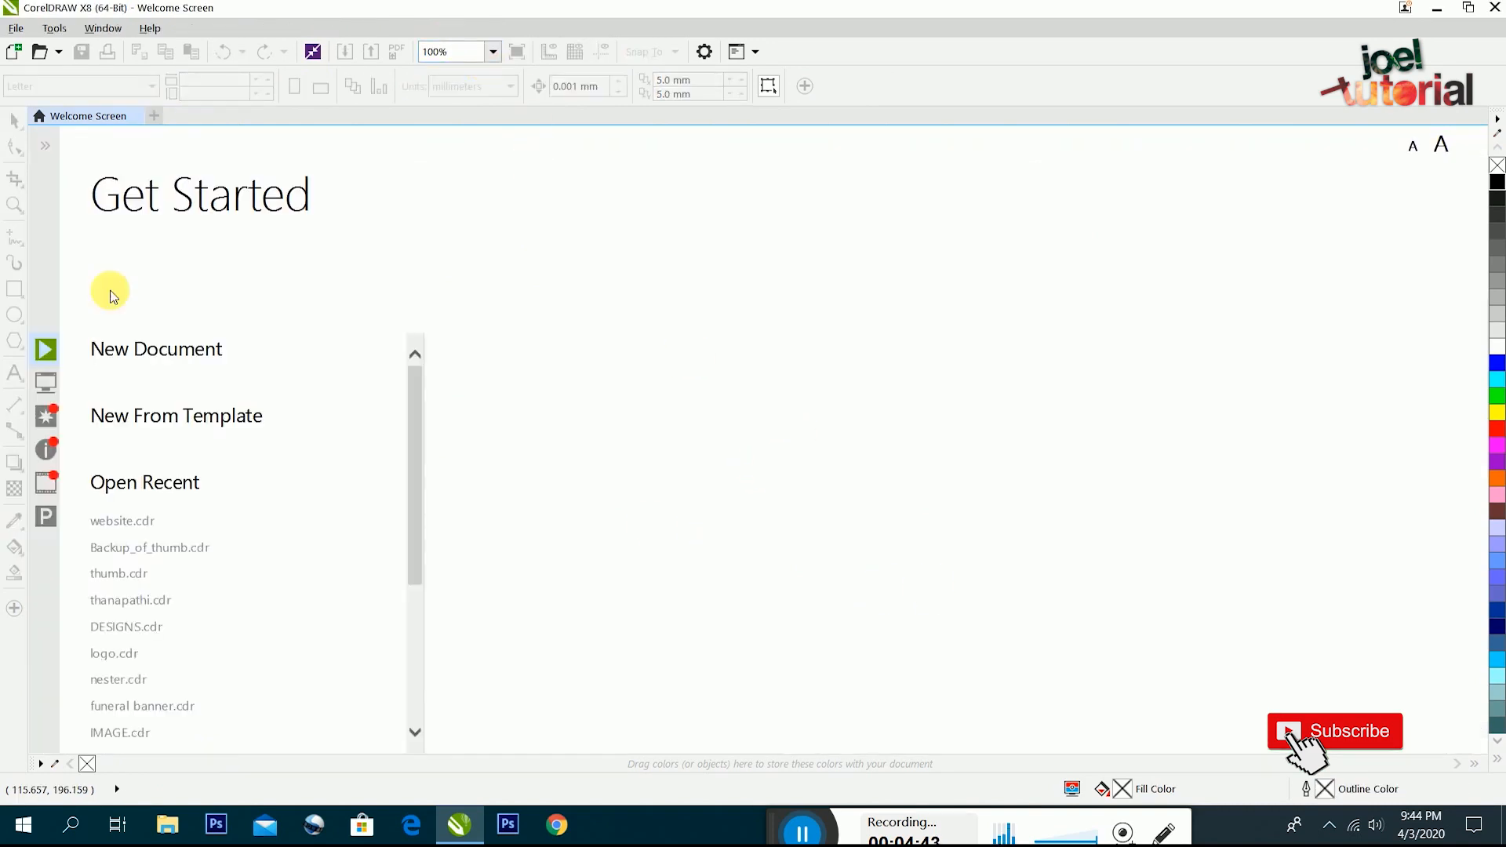
Create a new document and place the flower image from the desktop on its page
left_click(10, 30)
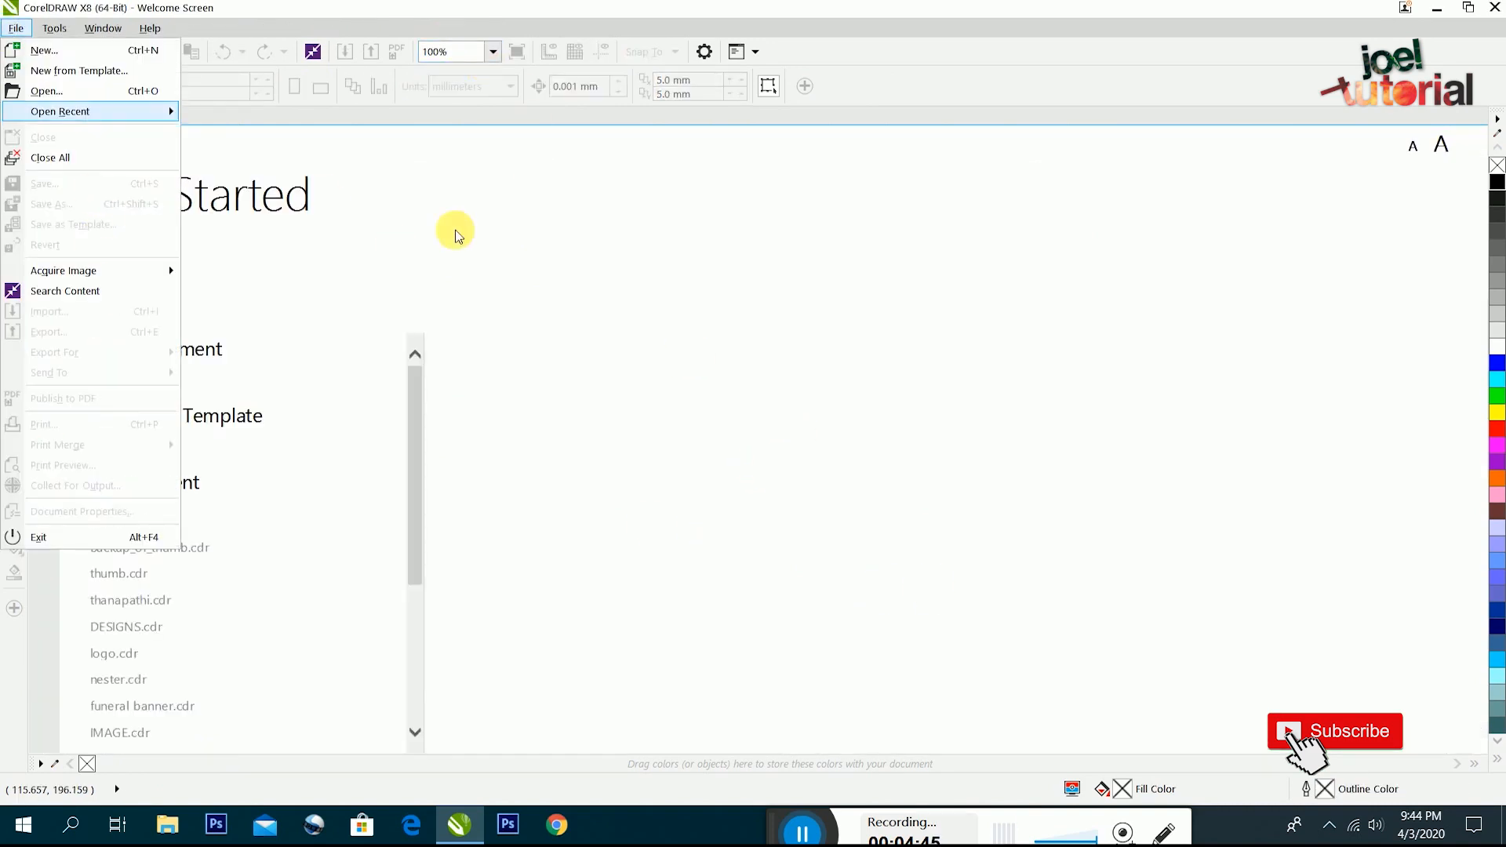
left_click(765, 269)
left_click(12, 49)
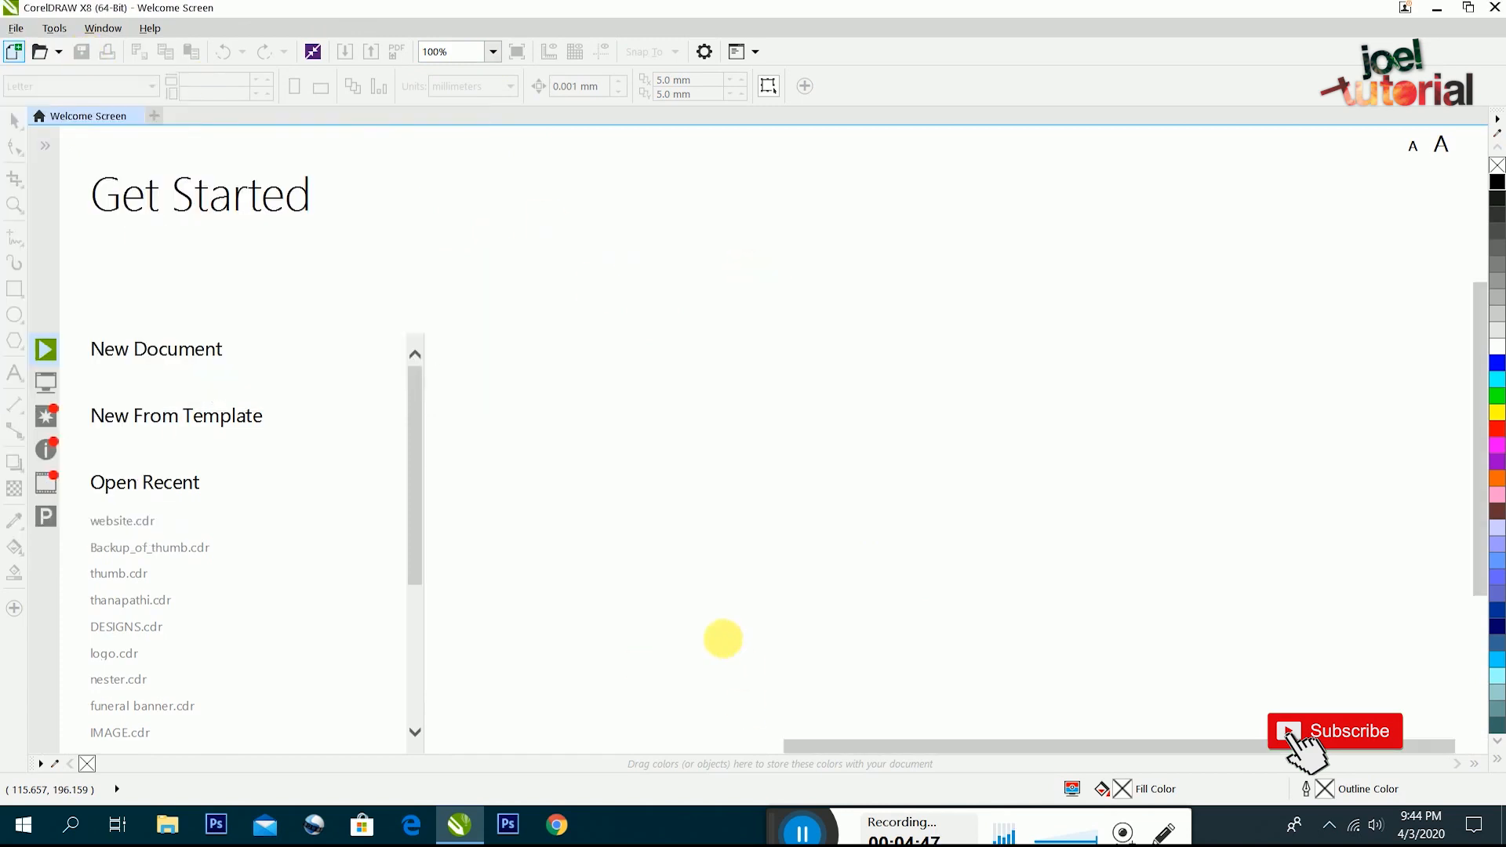
left_click(1438, 8)
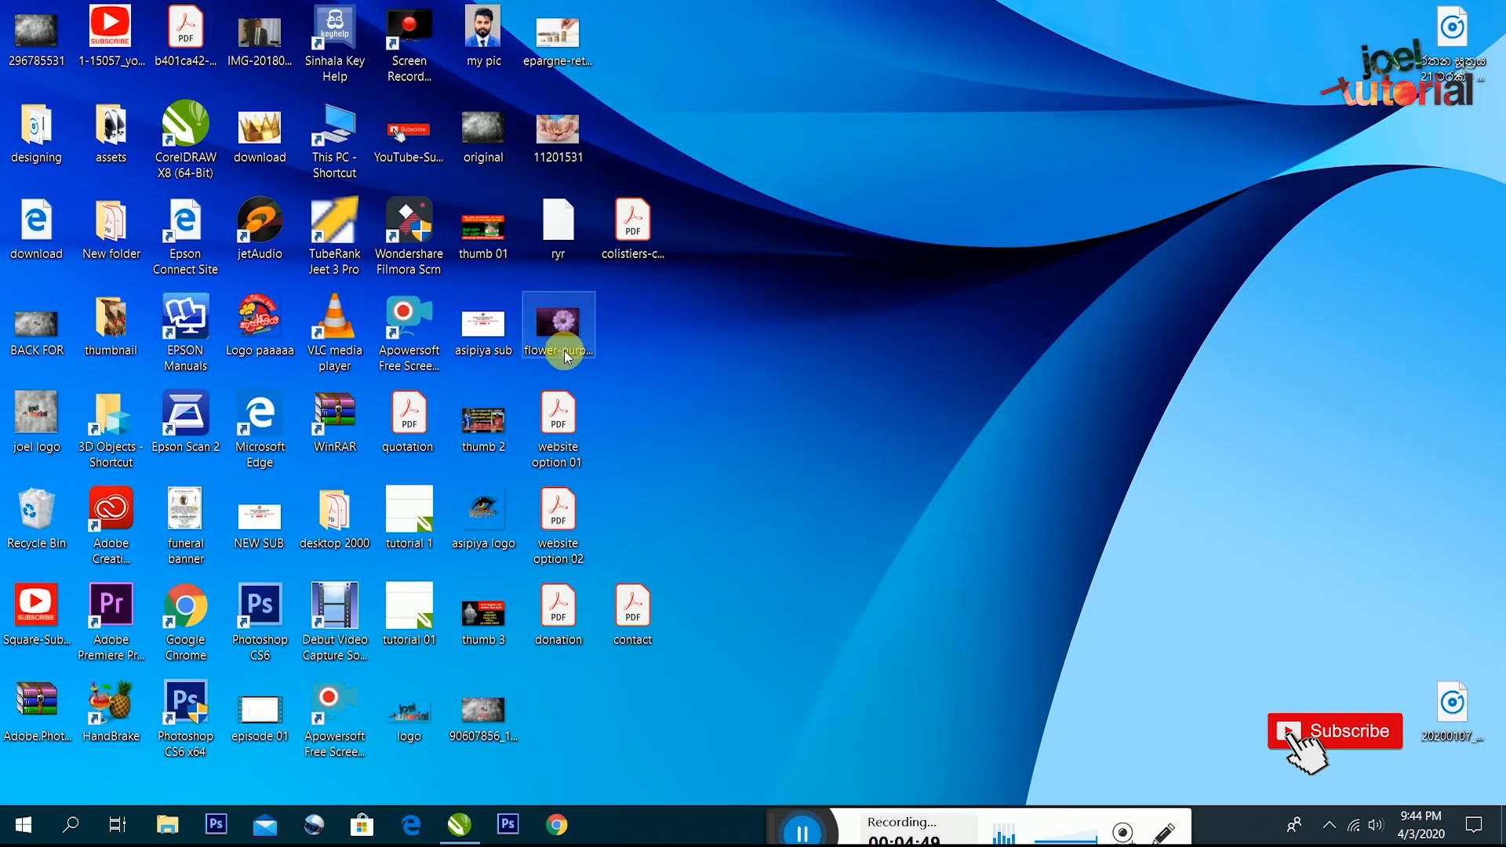
left_click_drag(463, 834, 790, 316)
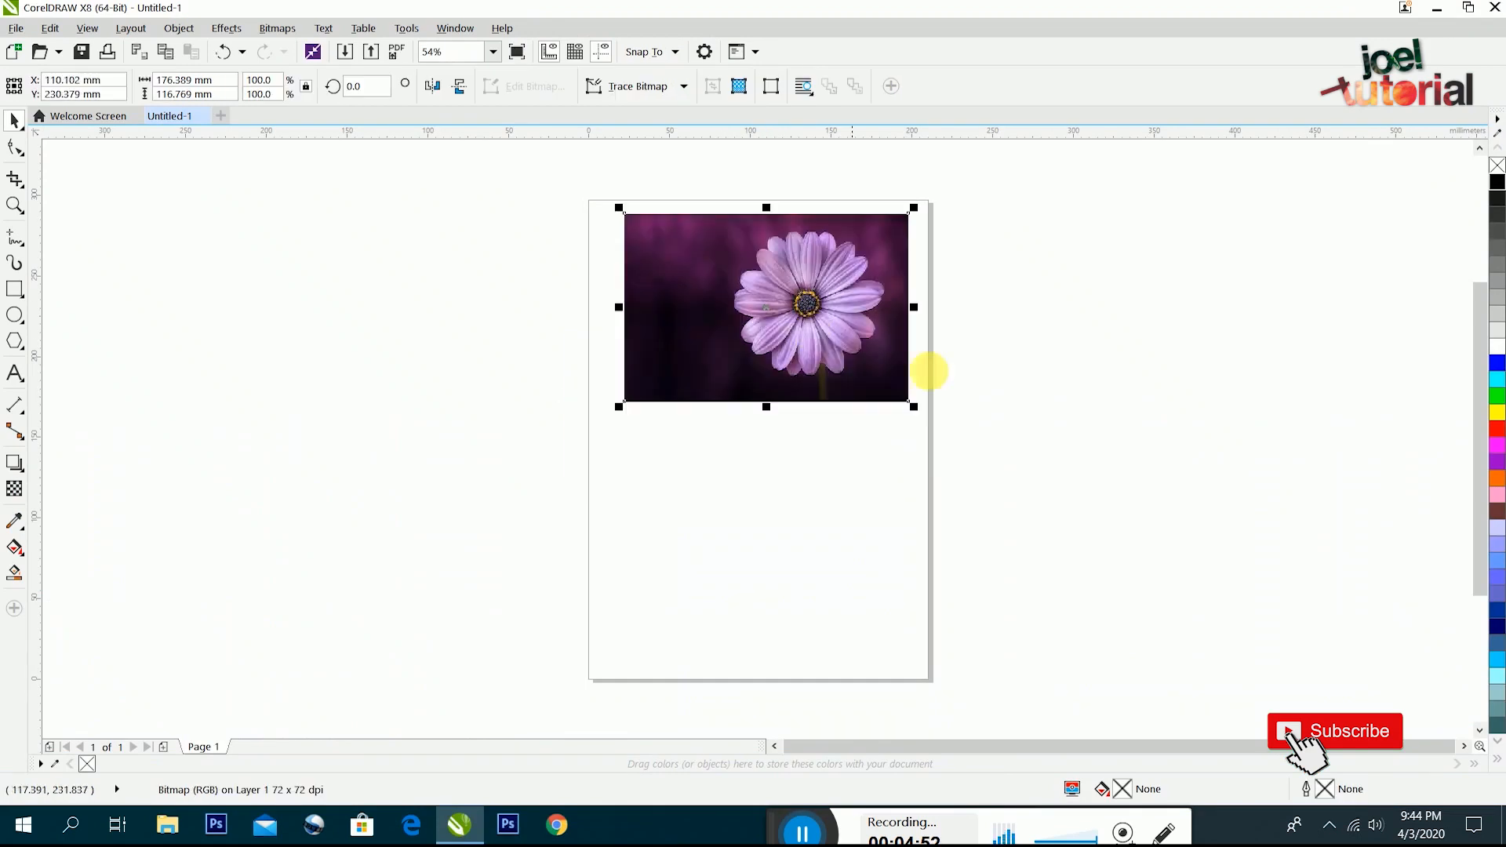
left_click(16, 28)
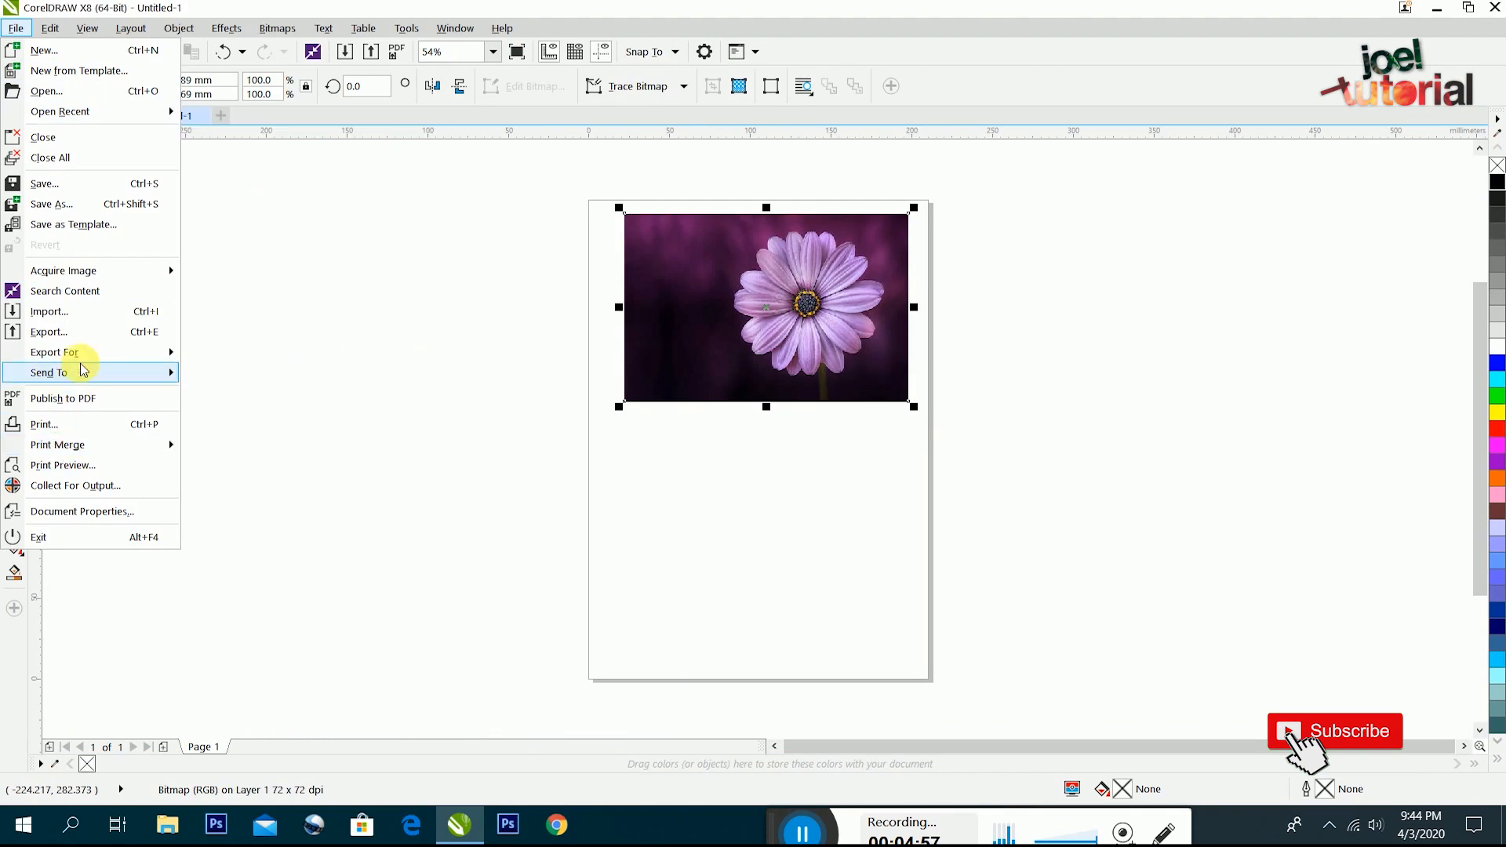
left_click(715, 300)
left_click(806, 302)
left_click(1048, 231)
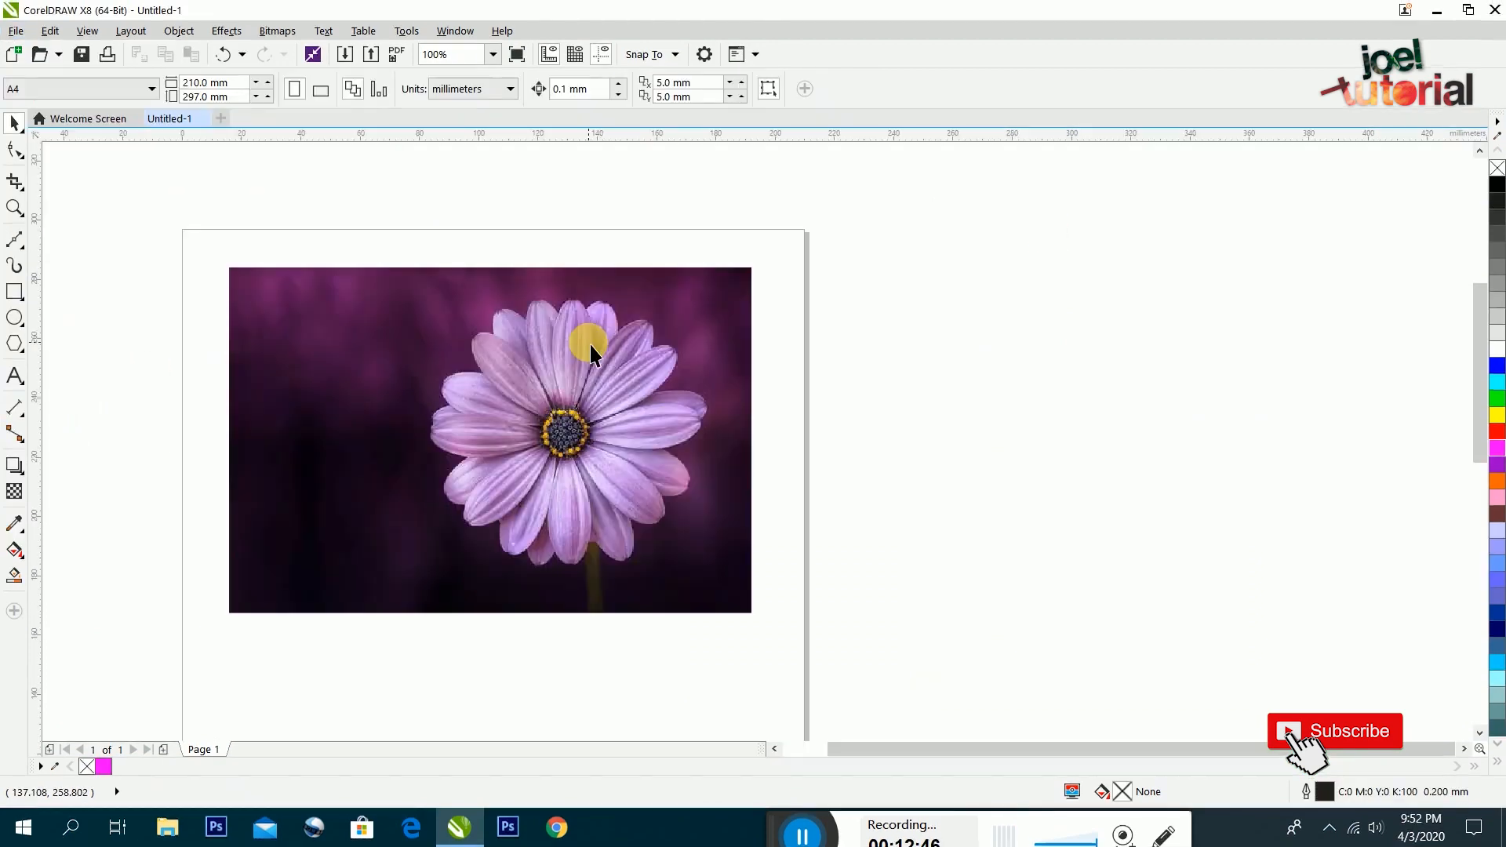
Draw a closed four-node outline with straight sides over the flower's upper middle petal using the Bezier tool
scroll(584, 342, "up", 2)
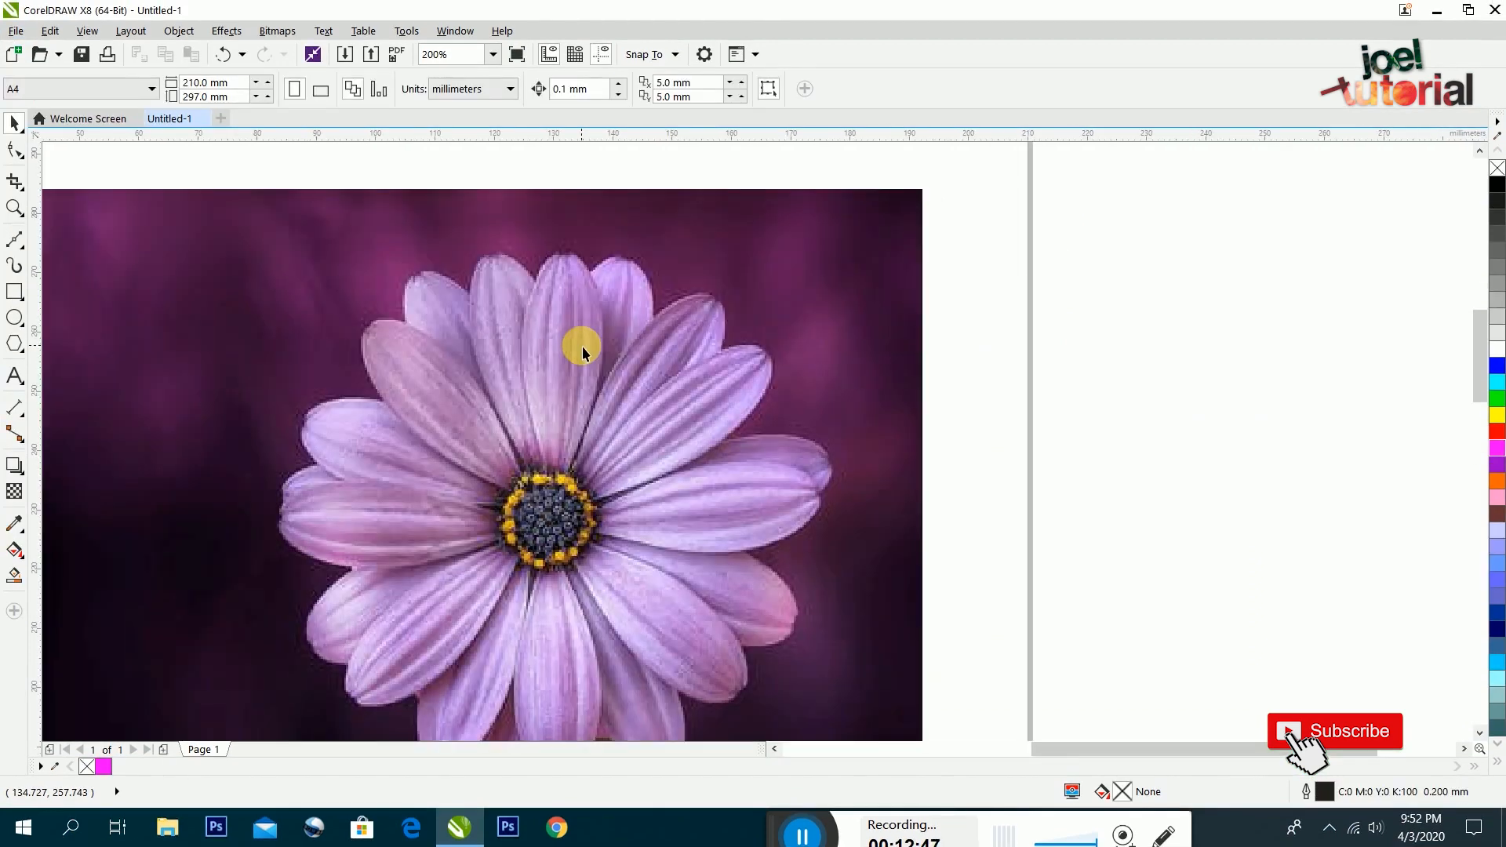
scroll(577, 286, "up", 2)
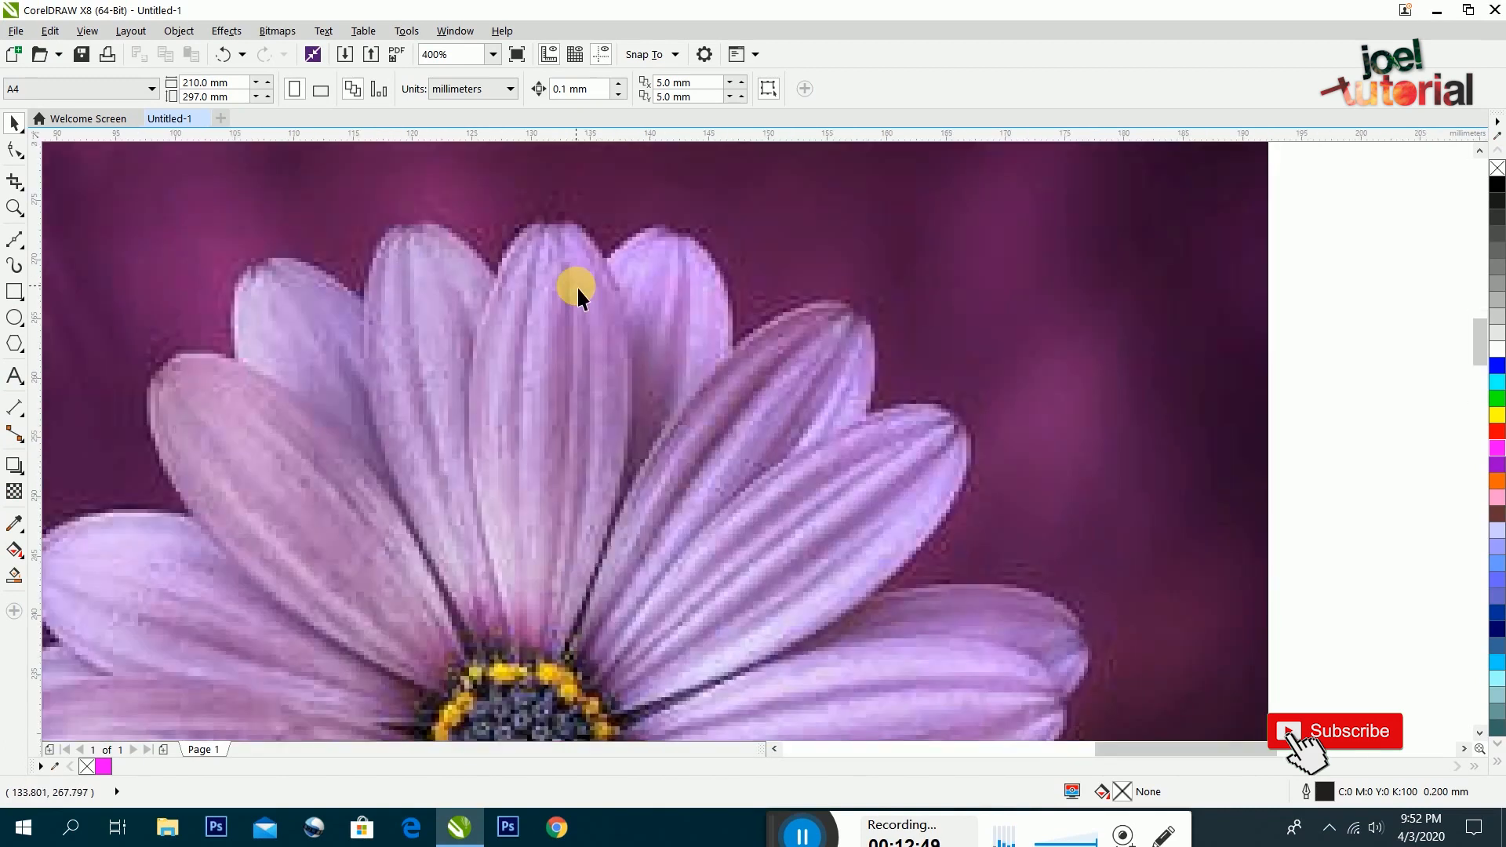
scroll(533, 543, "up", 2)
scroll(534, 543, "down", 1)
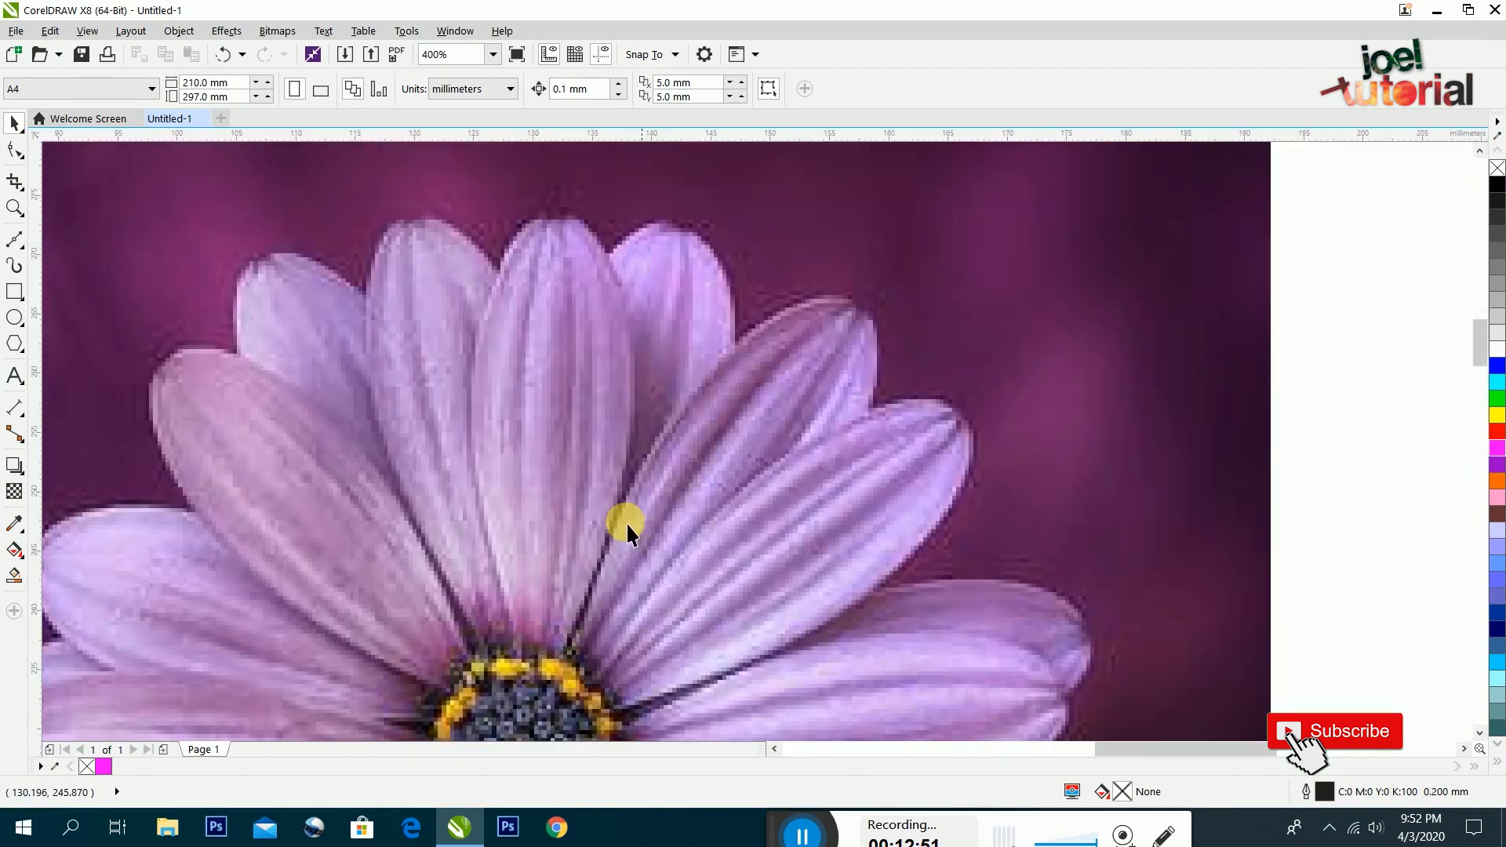
left_click(14, 239)
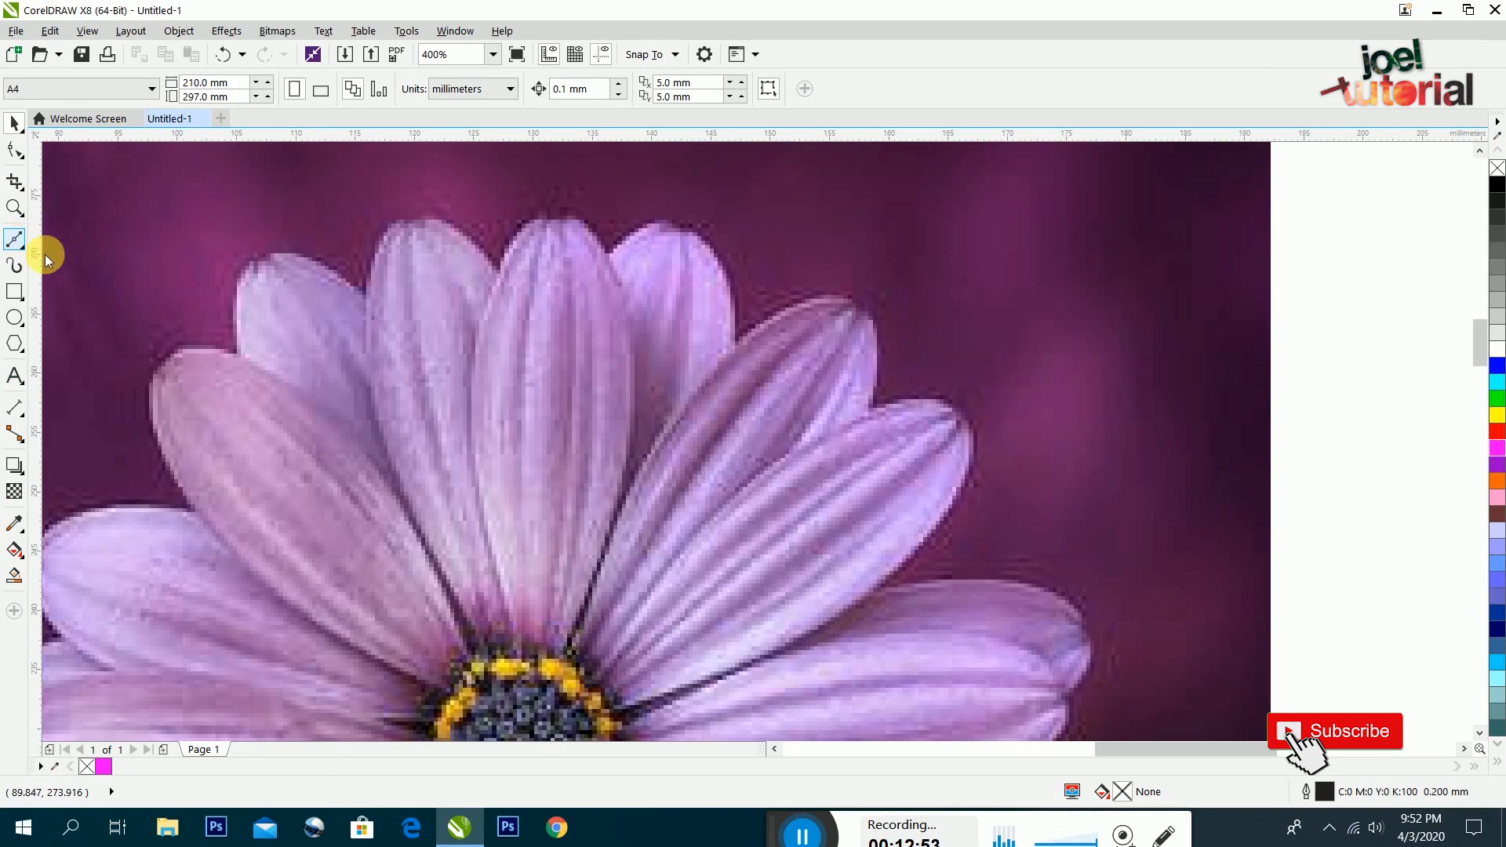
left_click(100, 287)
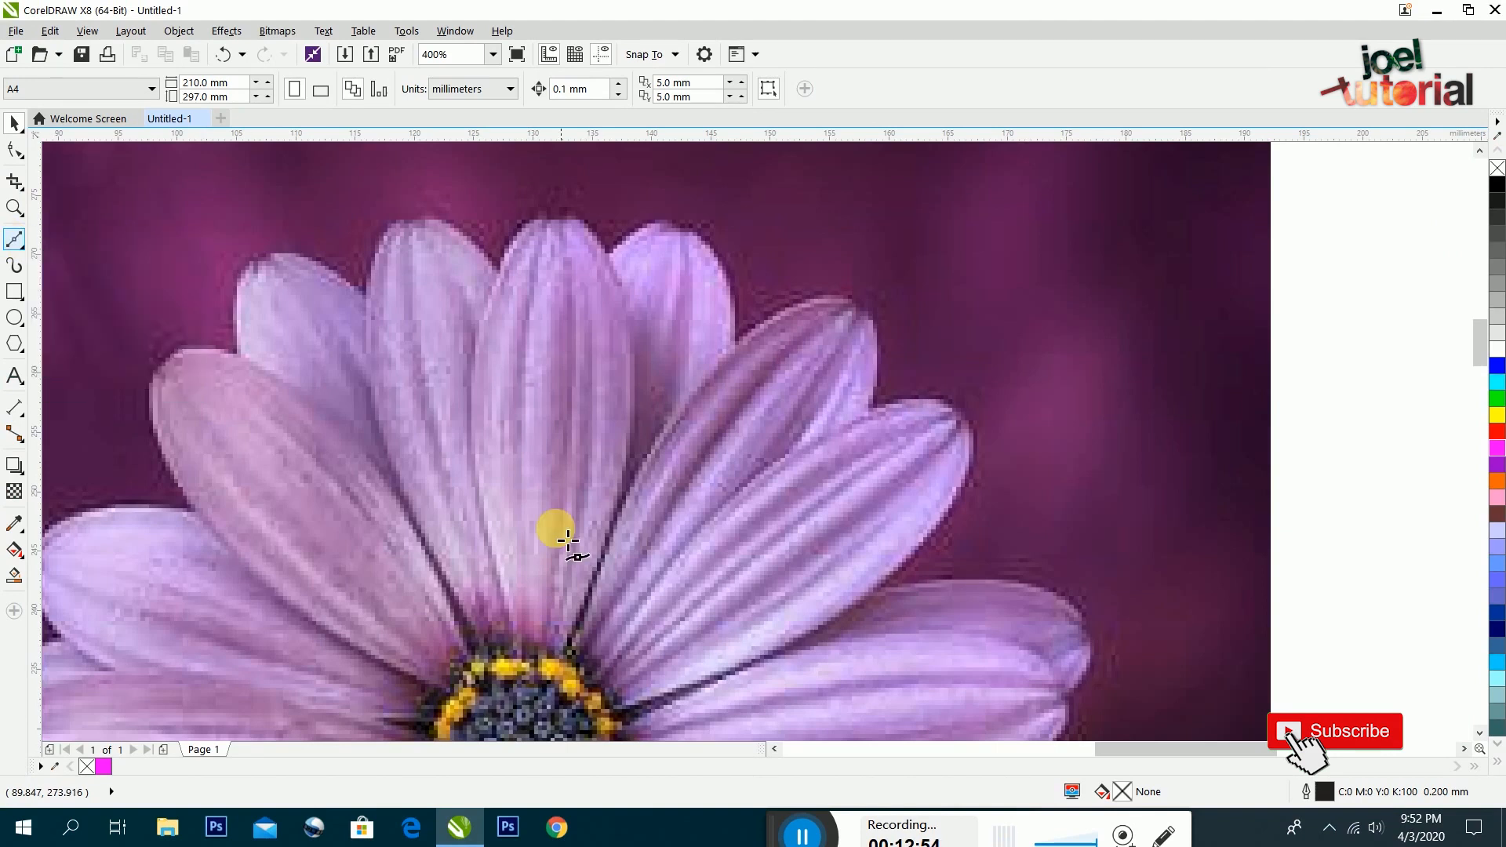
left_click(515, 653)
left_click(524, 216)
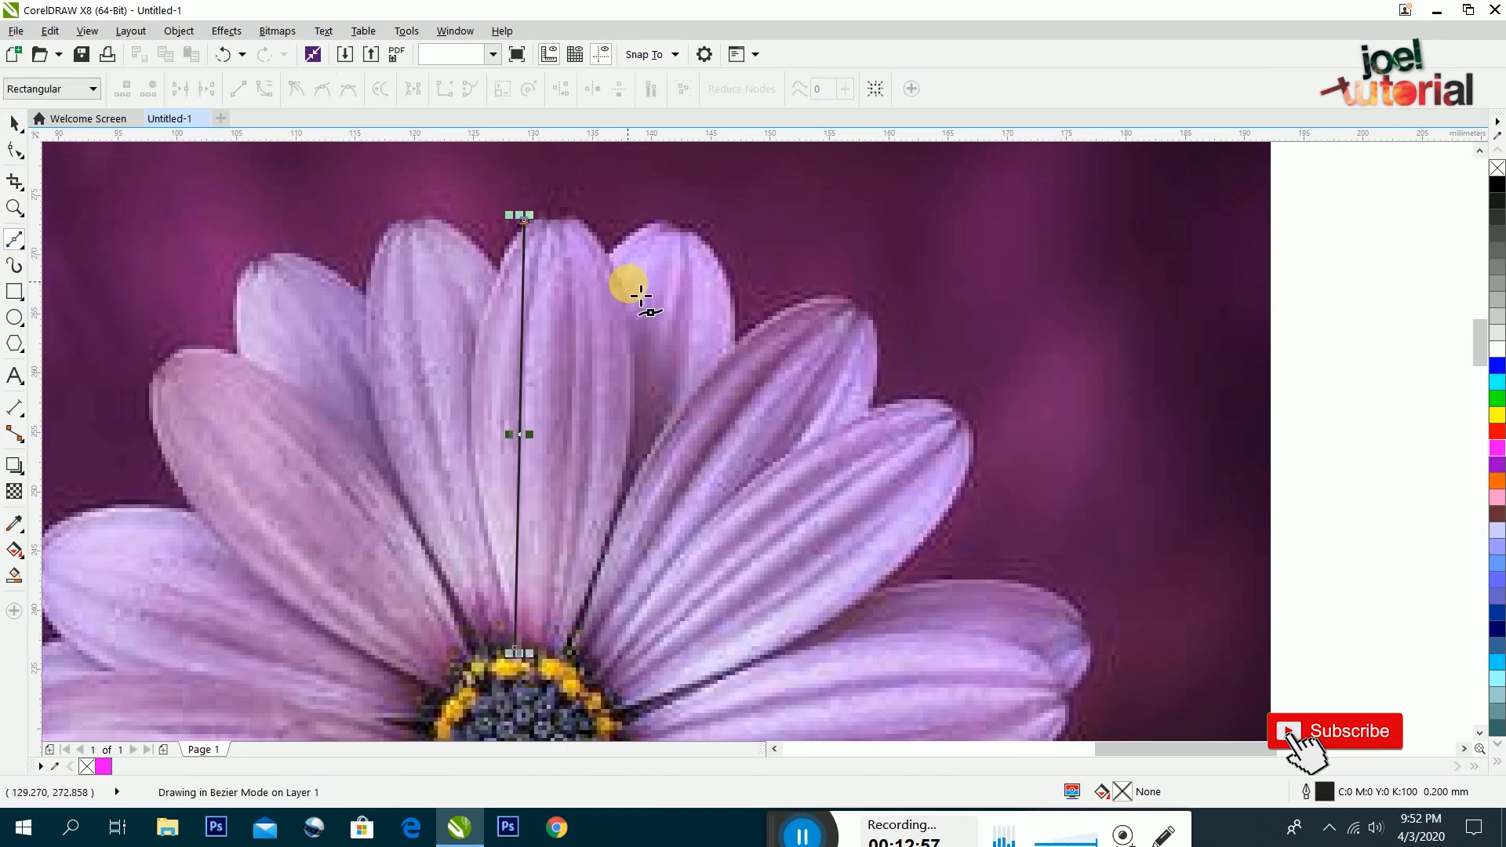
left_click(582, 218)
left_click(562, 652)
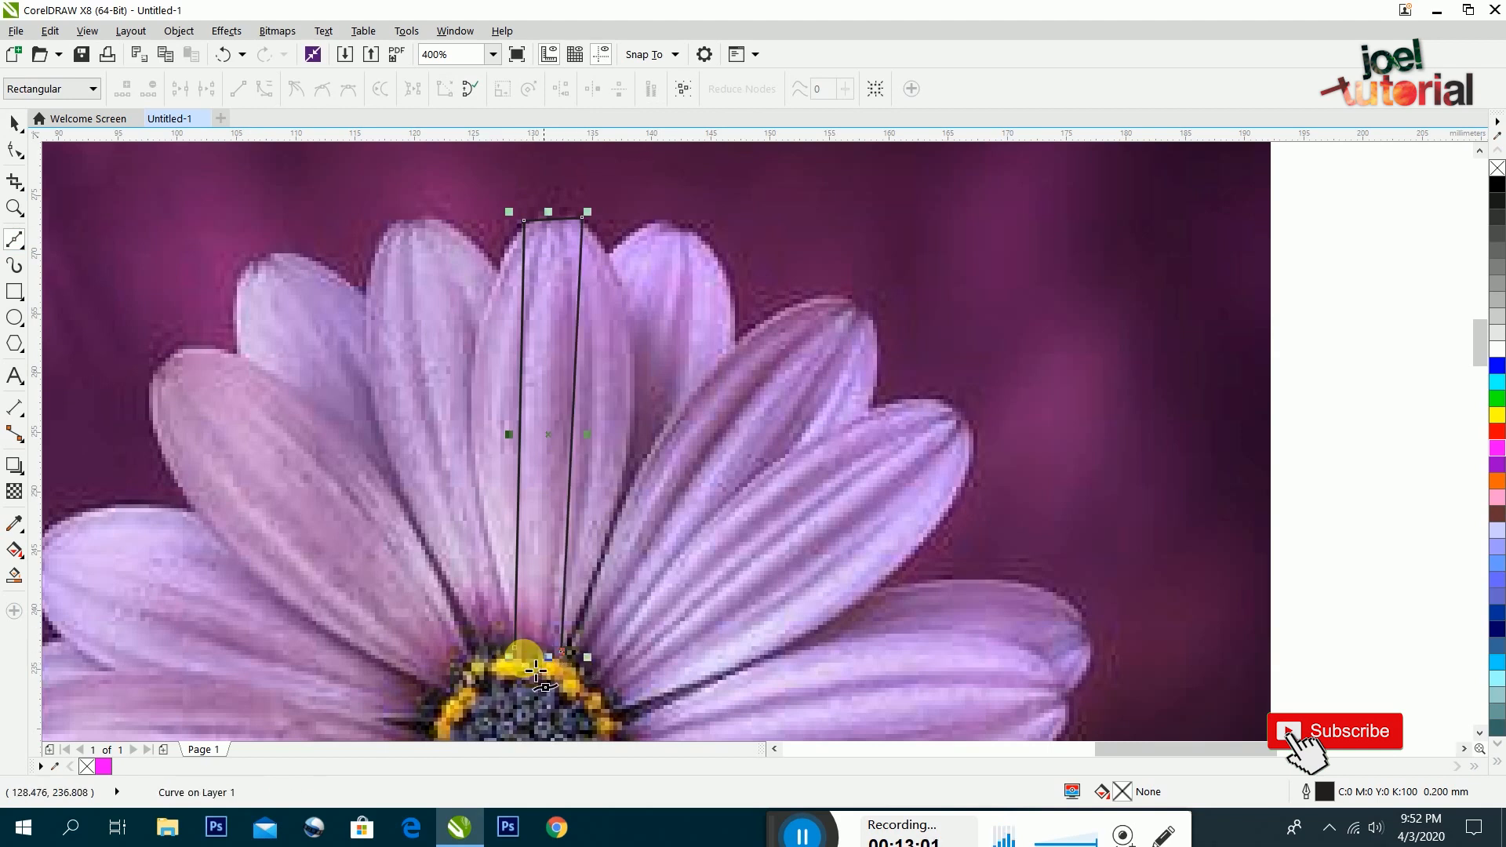
left_click(527, 661)
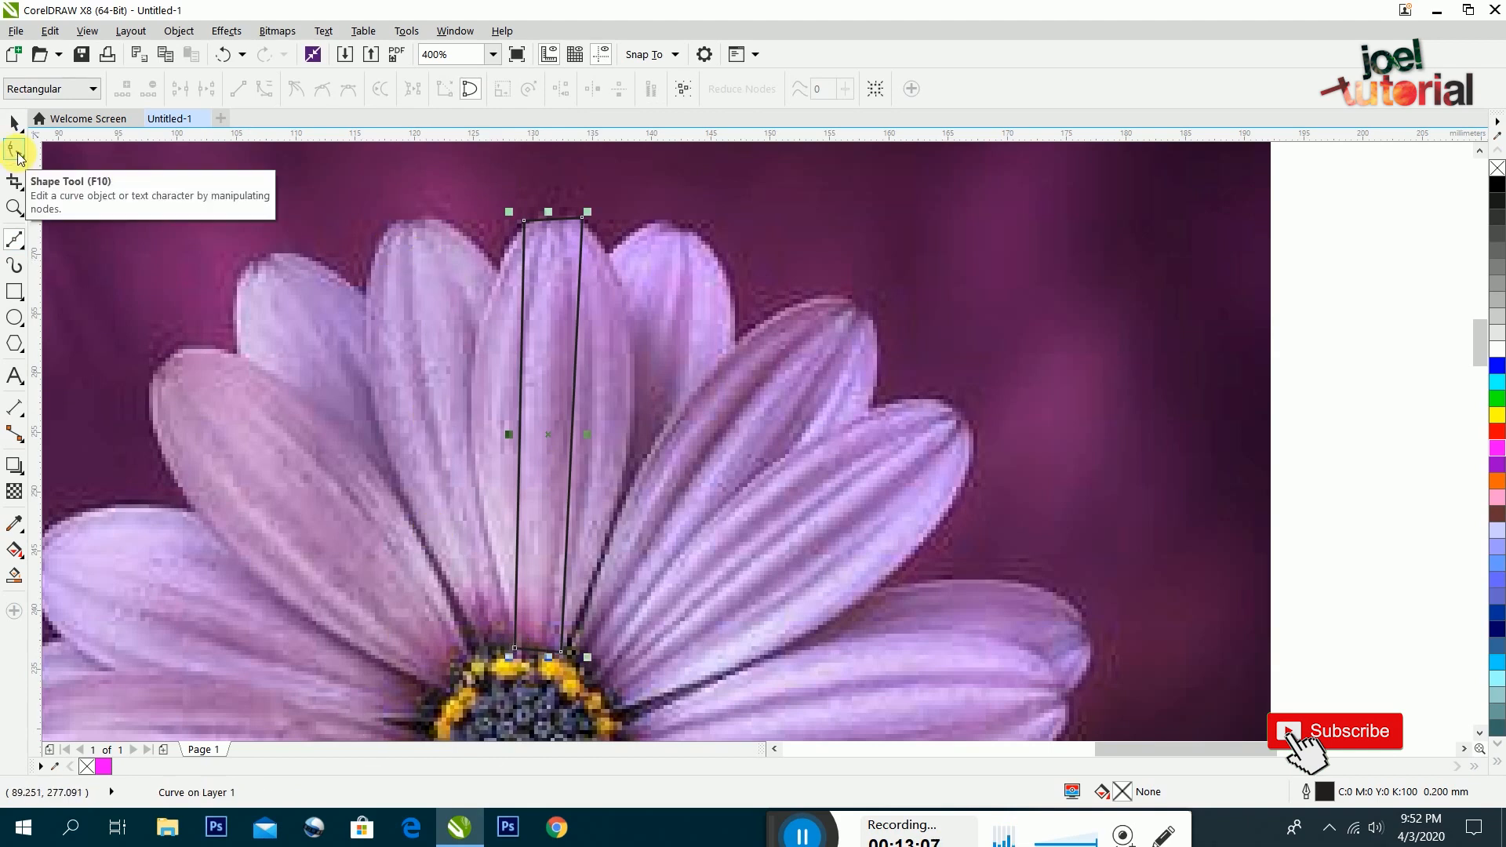
Convert the outline's left side to a curve with the Shape tool and bend it outward along the petal's left edge
left_click(16, 155)
left_click(16, 153)
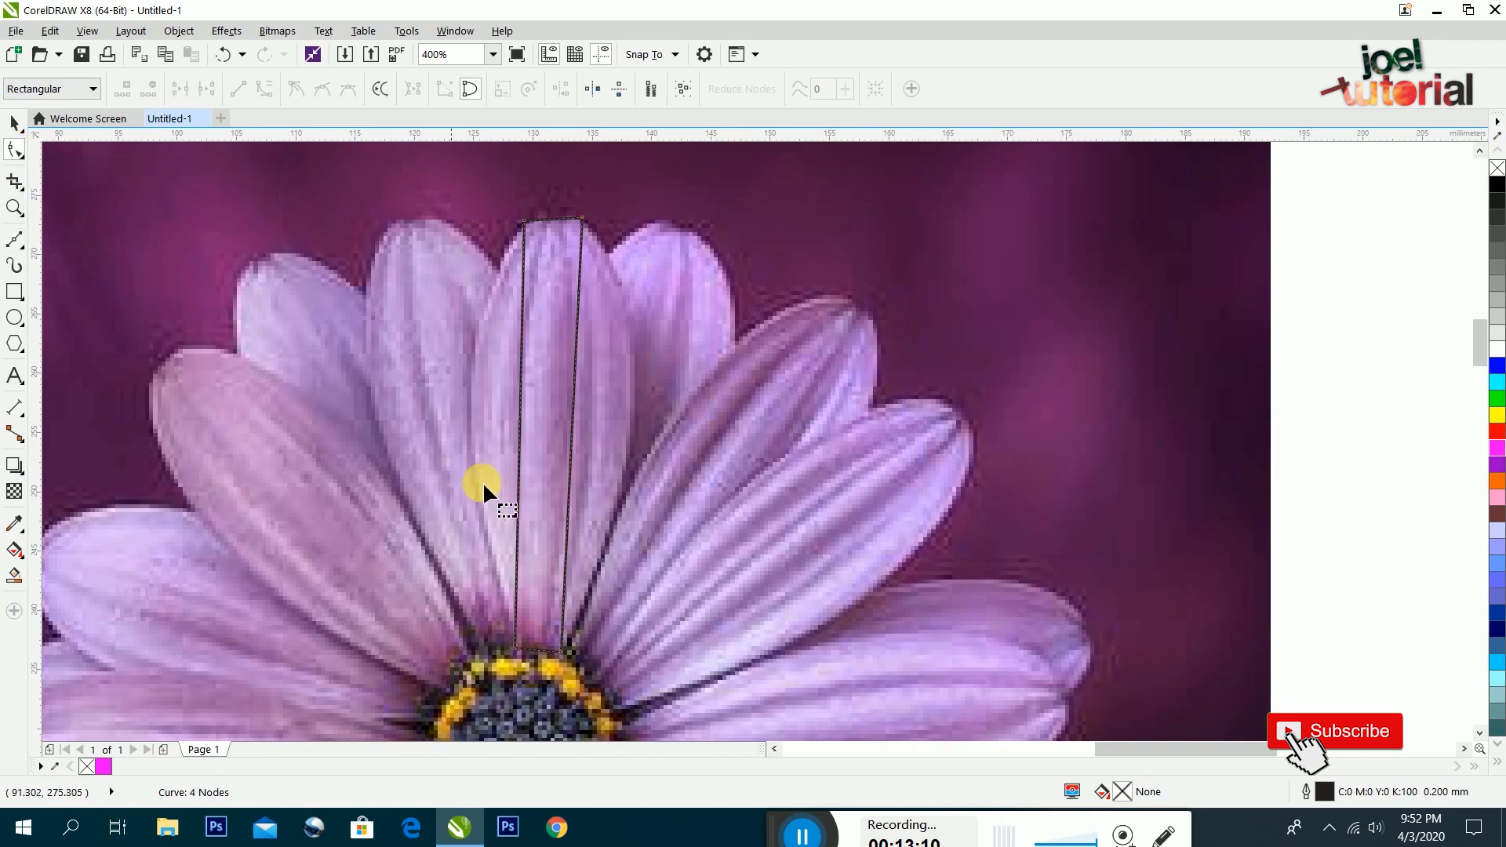
left_click(520, 424)
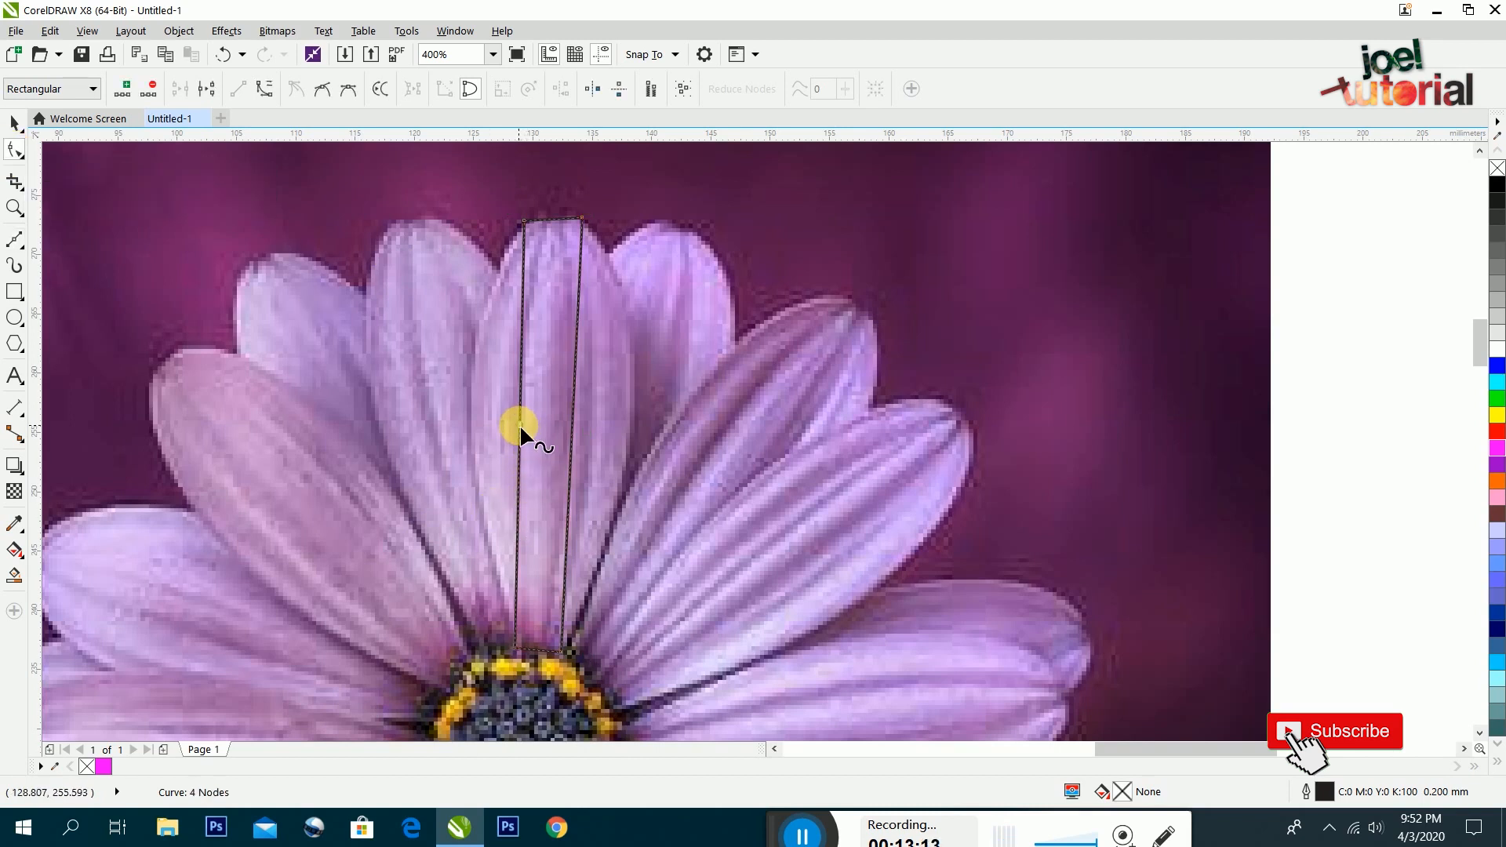
right_click(520, 426)
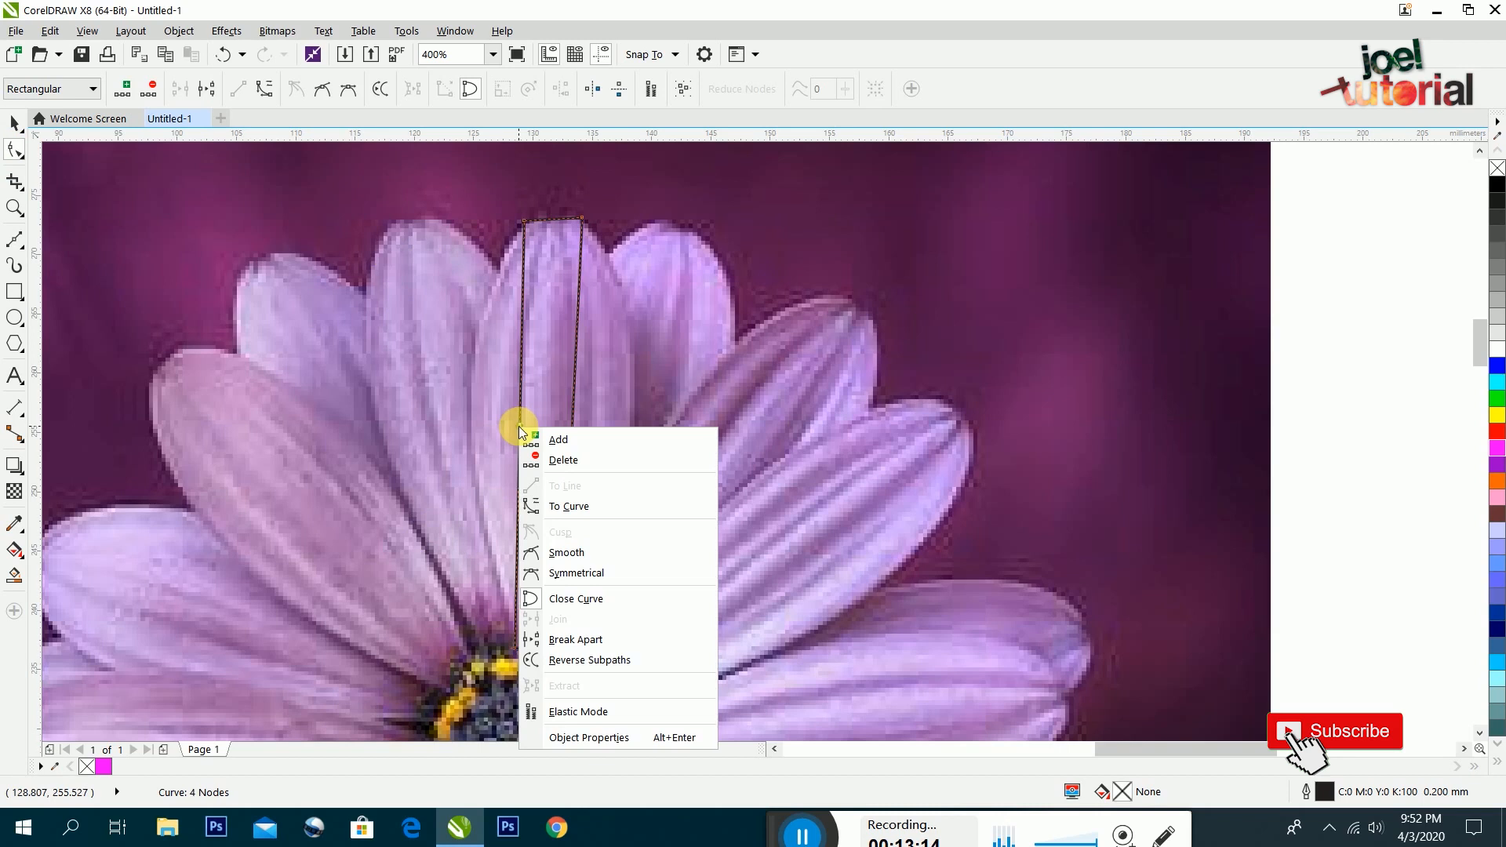
left_click(604, 511)
left_click_drag(520, 422, 472, 397)
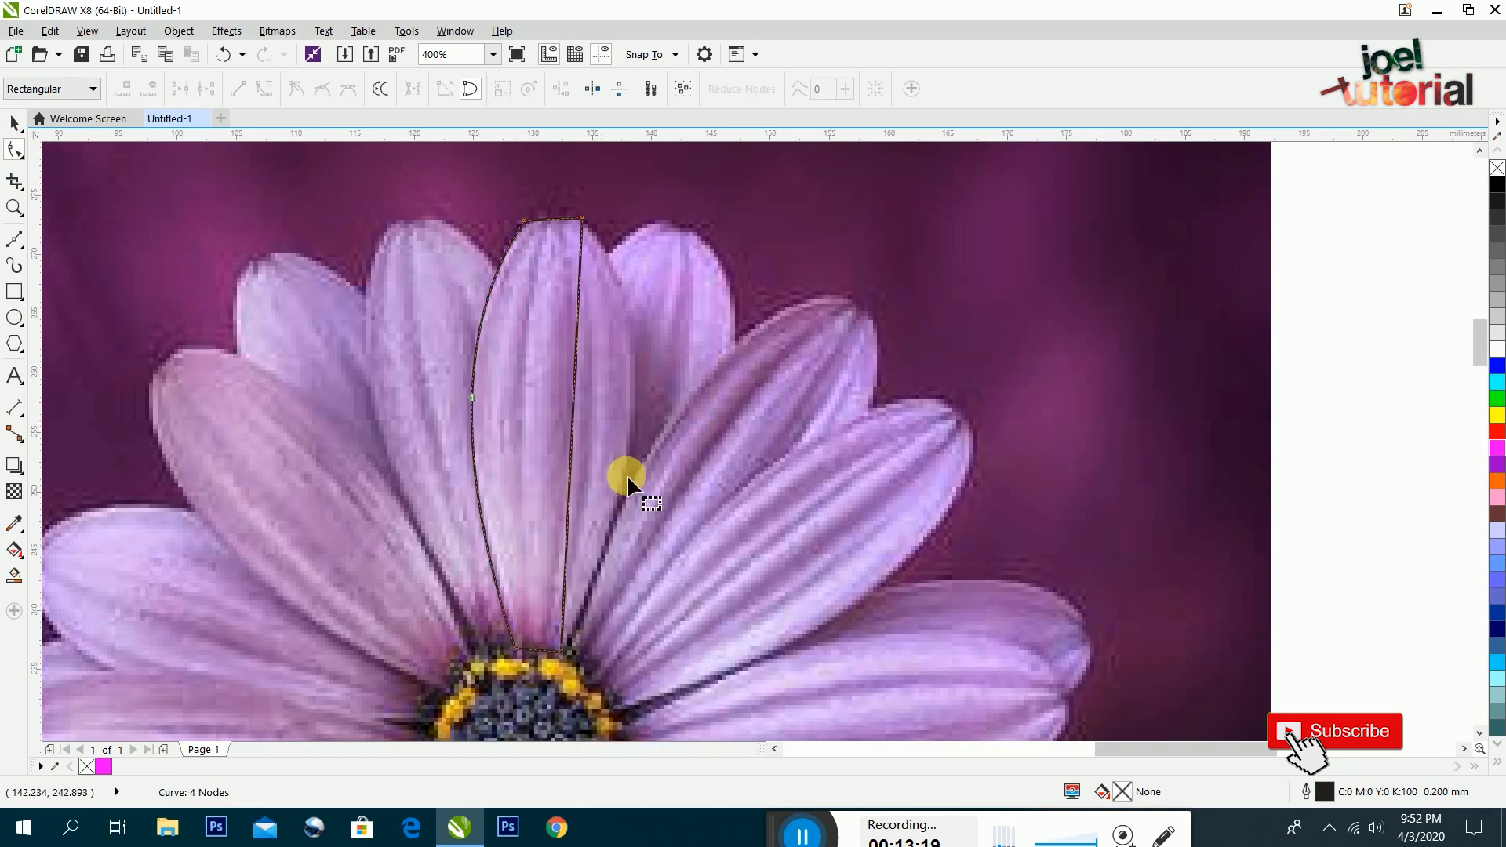
Convert the outline's right side to a curve and bend it outward along the petal's right edge
right_click(571, 433)
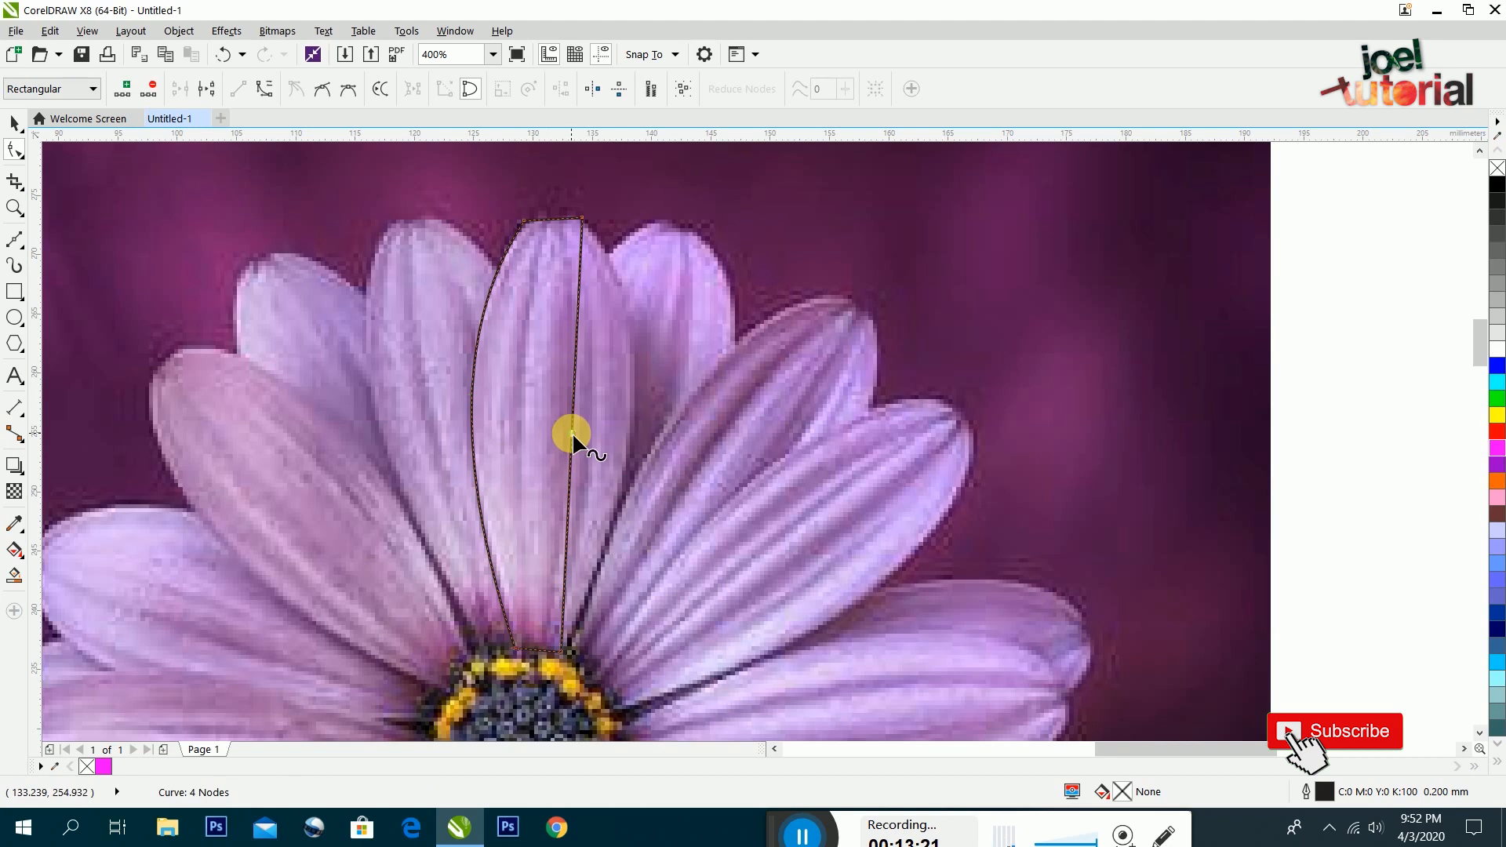
left_click(645, 515)
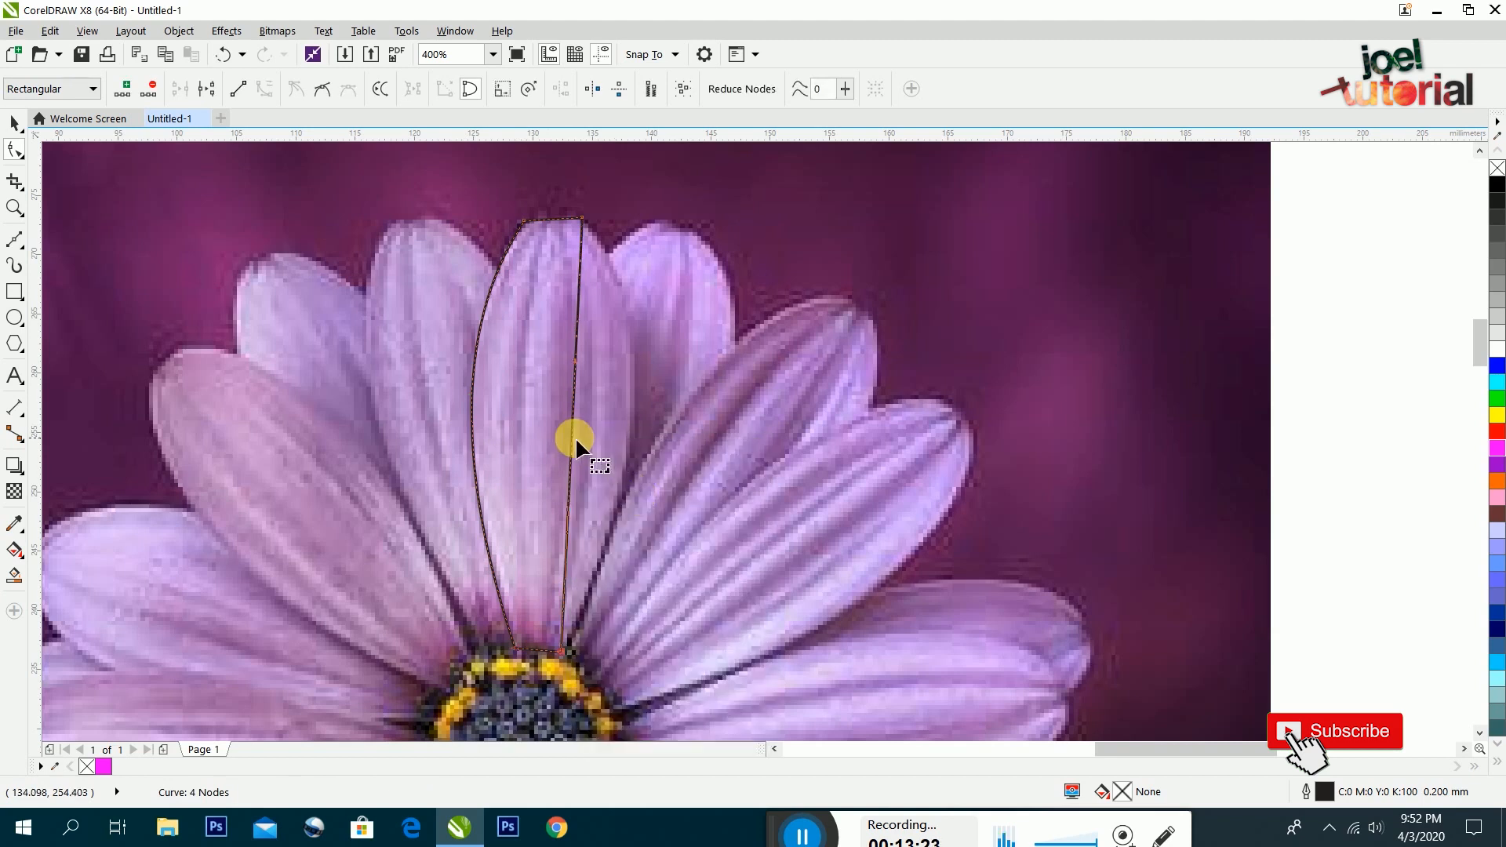
left_click_drag(582, 440, 637, 418)
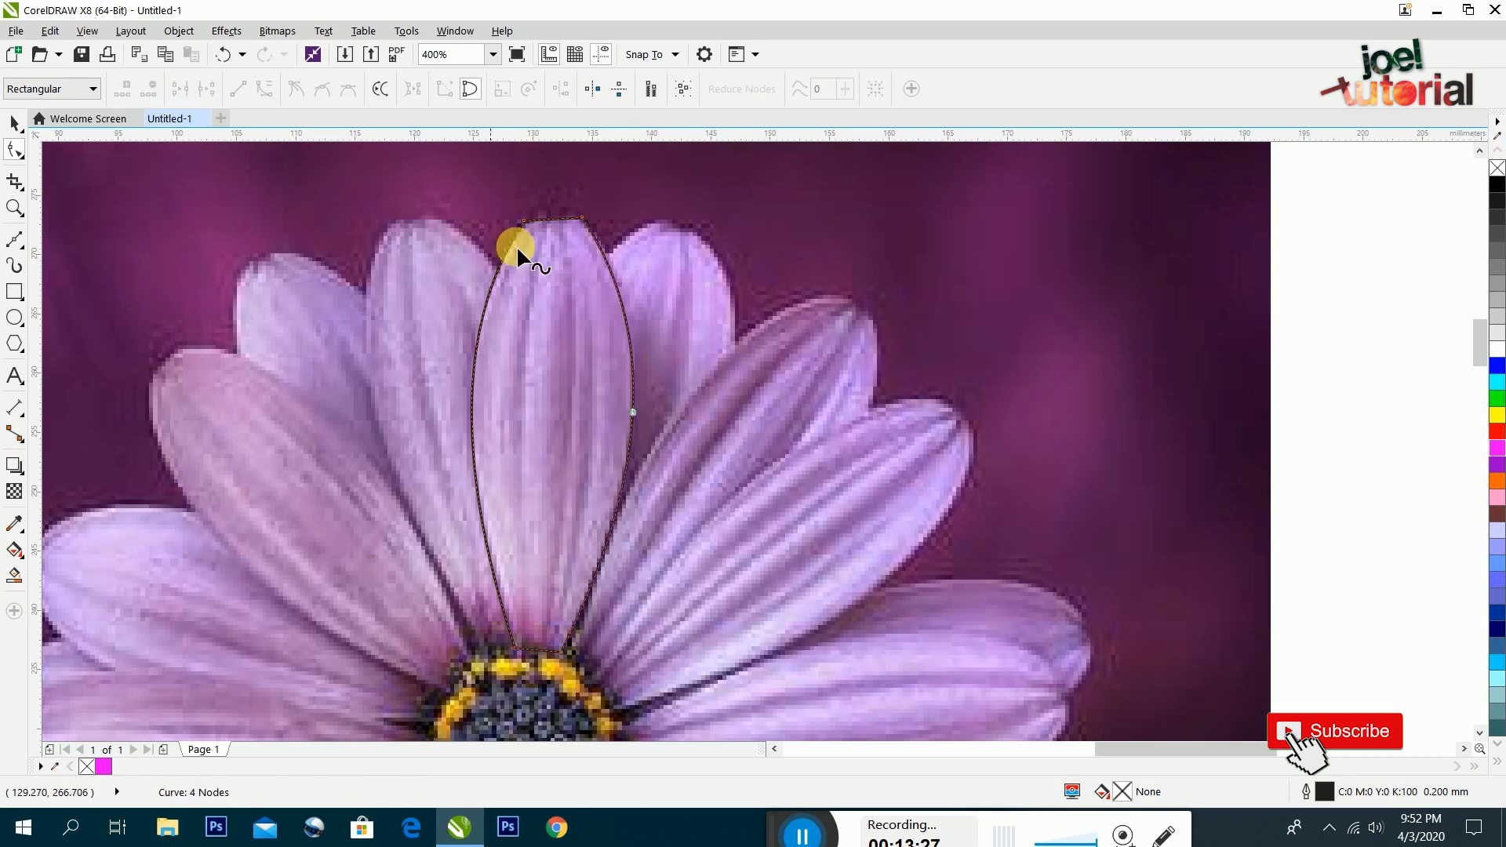
Convert the short top side of the outline to a curve and bow it upward over the petal tip
scroll(566, 205, "up", 2)
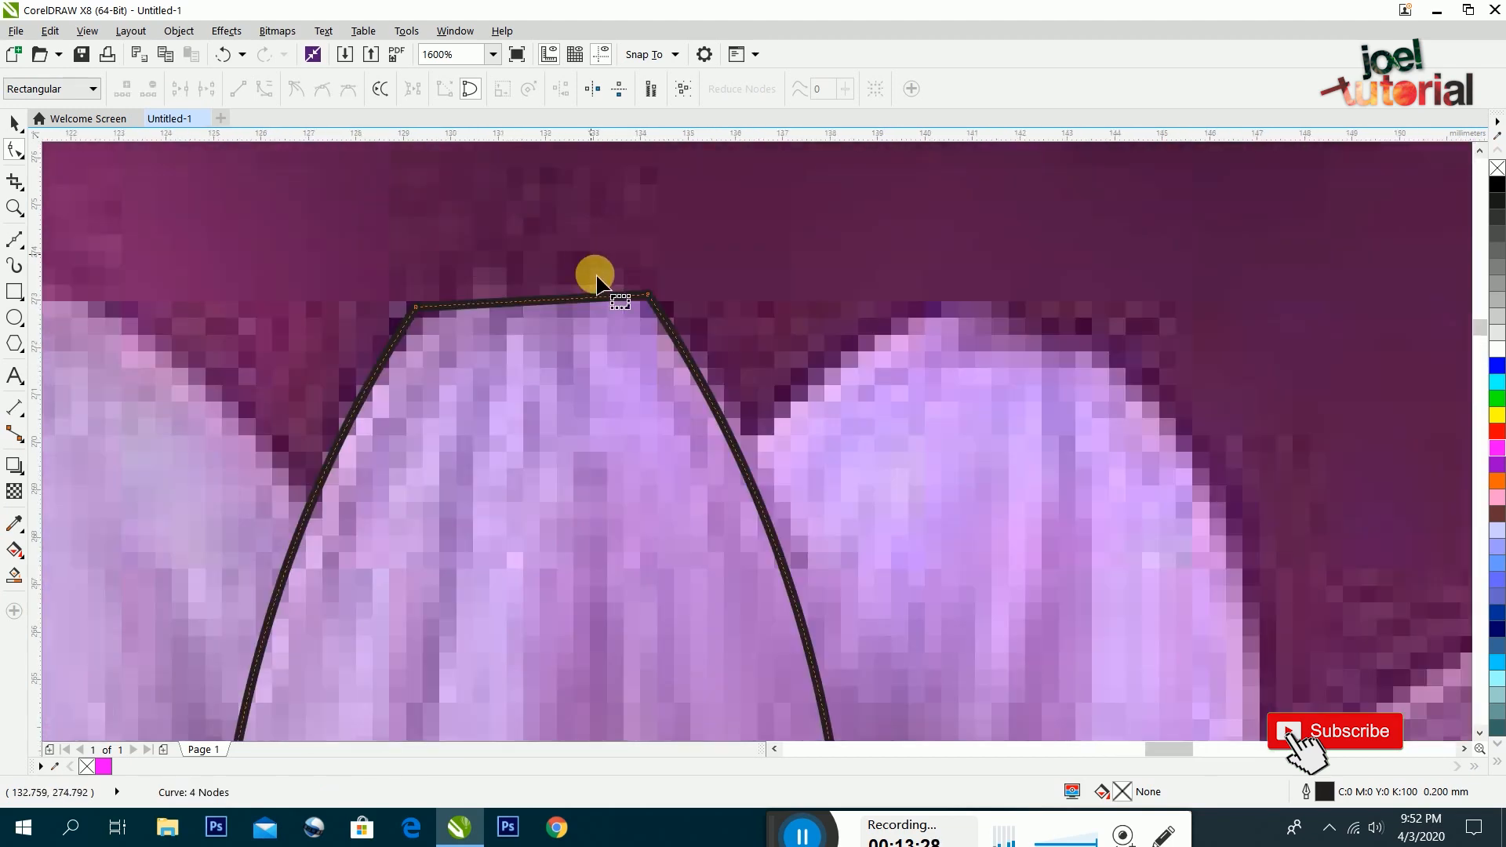
right_click(516, 303)
left_click(587, 388)
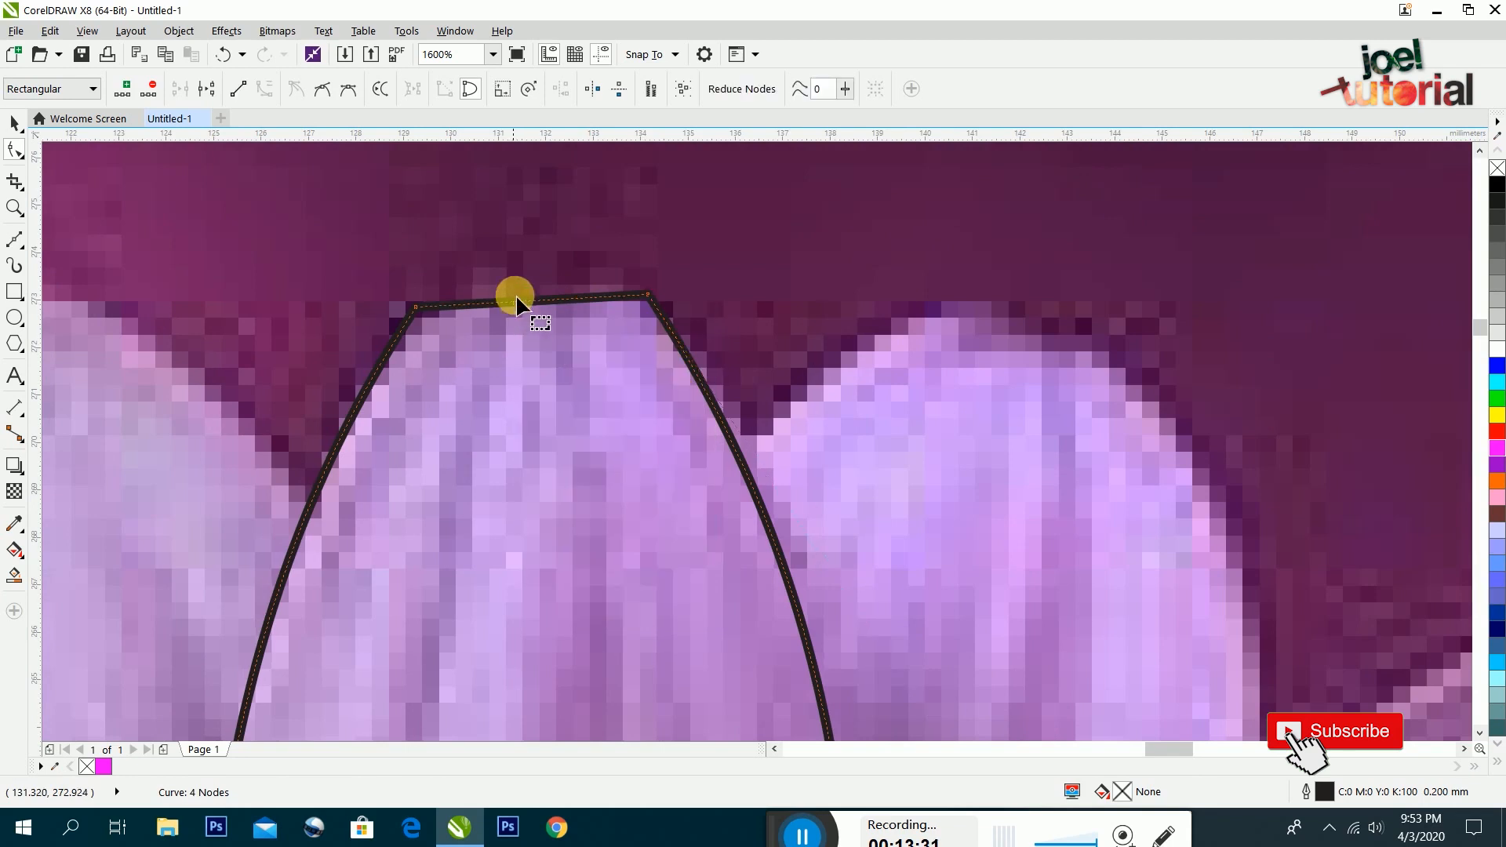
left_click_drag(516, 303, 517, 274)
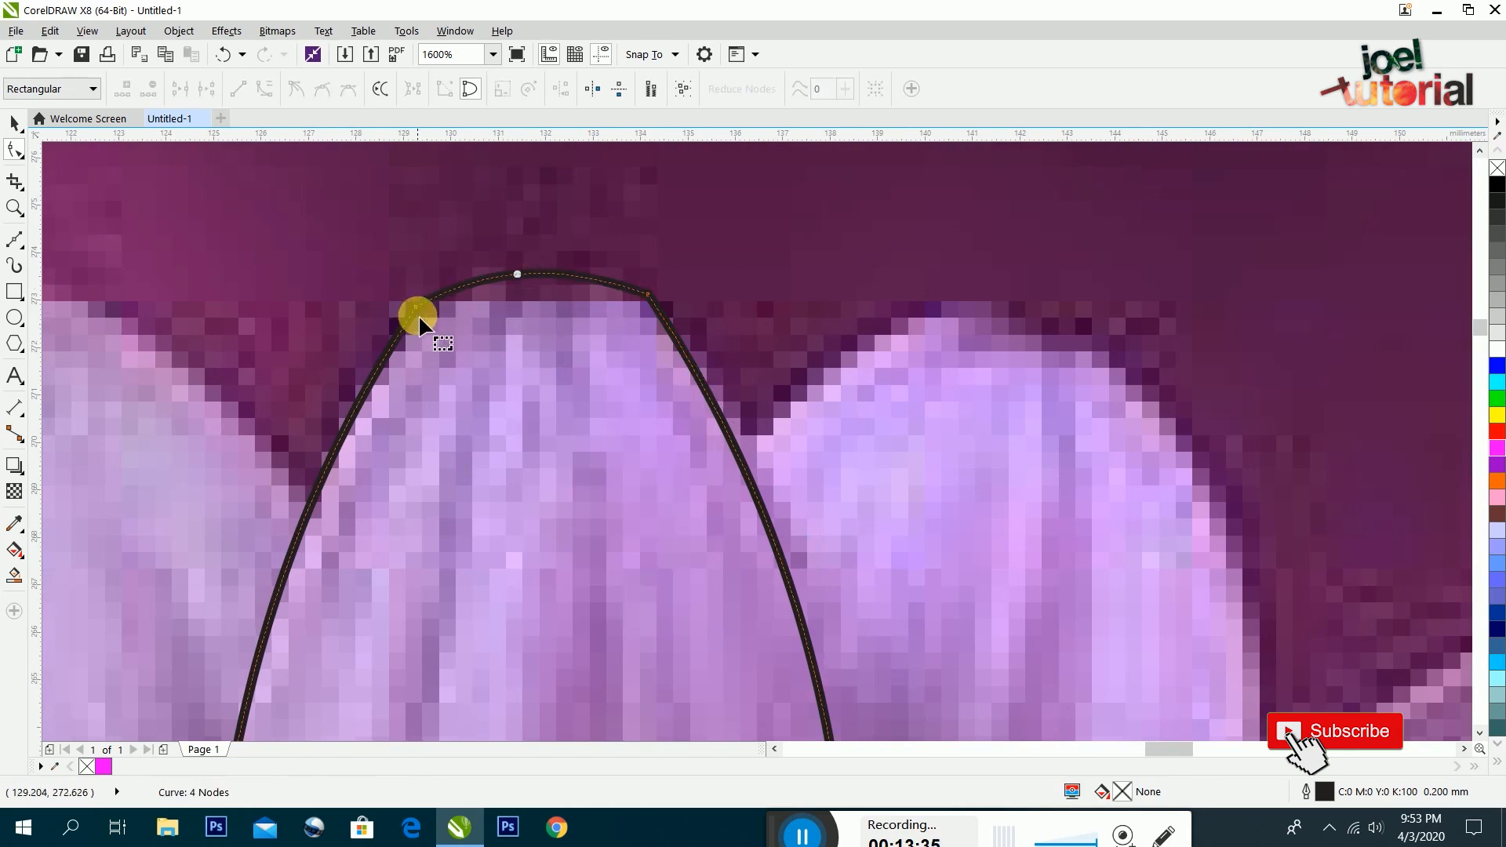
Round the outline's upper-left corner by adding a node on each side of it and removing the corner node
scroll(629, 249, "down", 1)
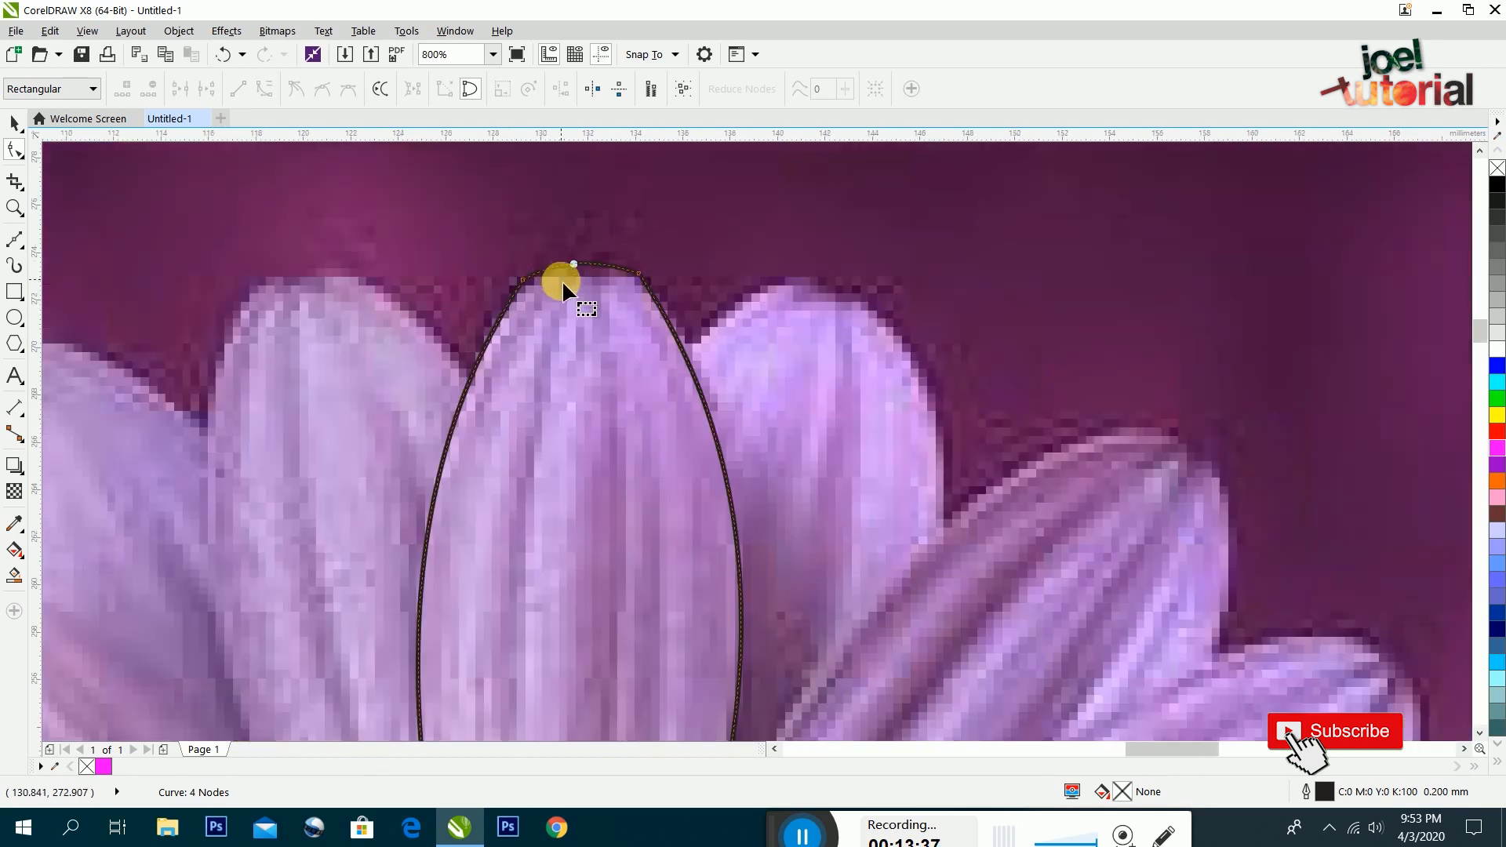
scroll(521, 275, "up", 2)
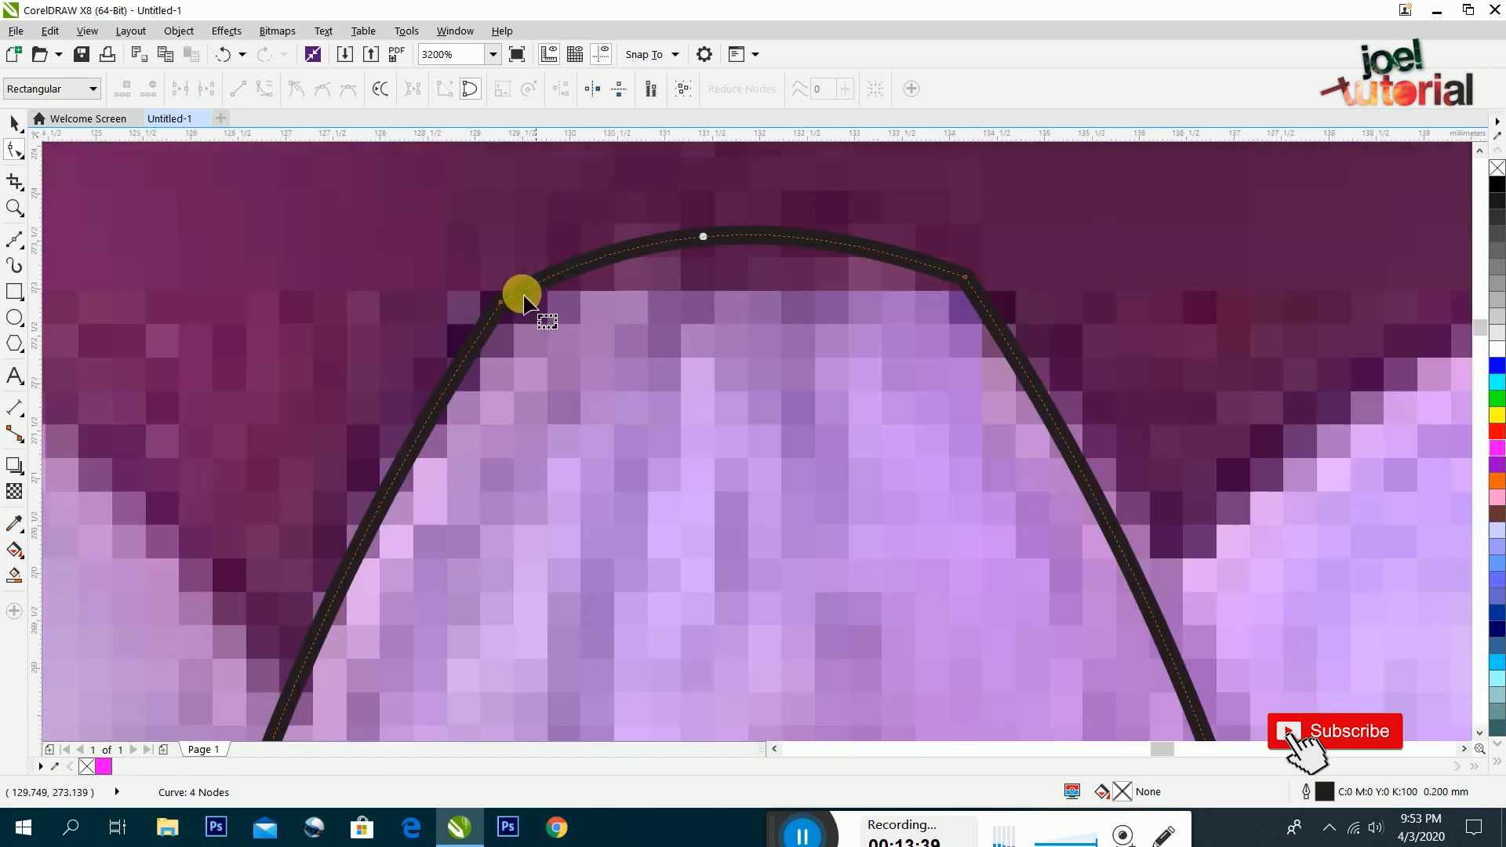
scroll(506, 298, "up", 1)
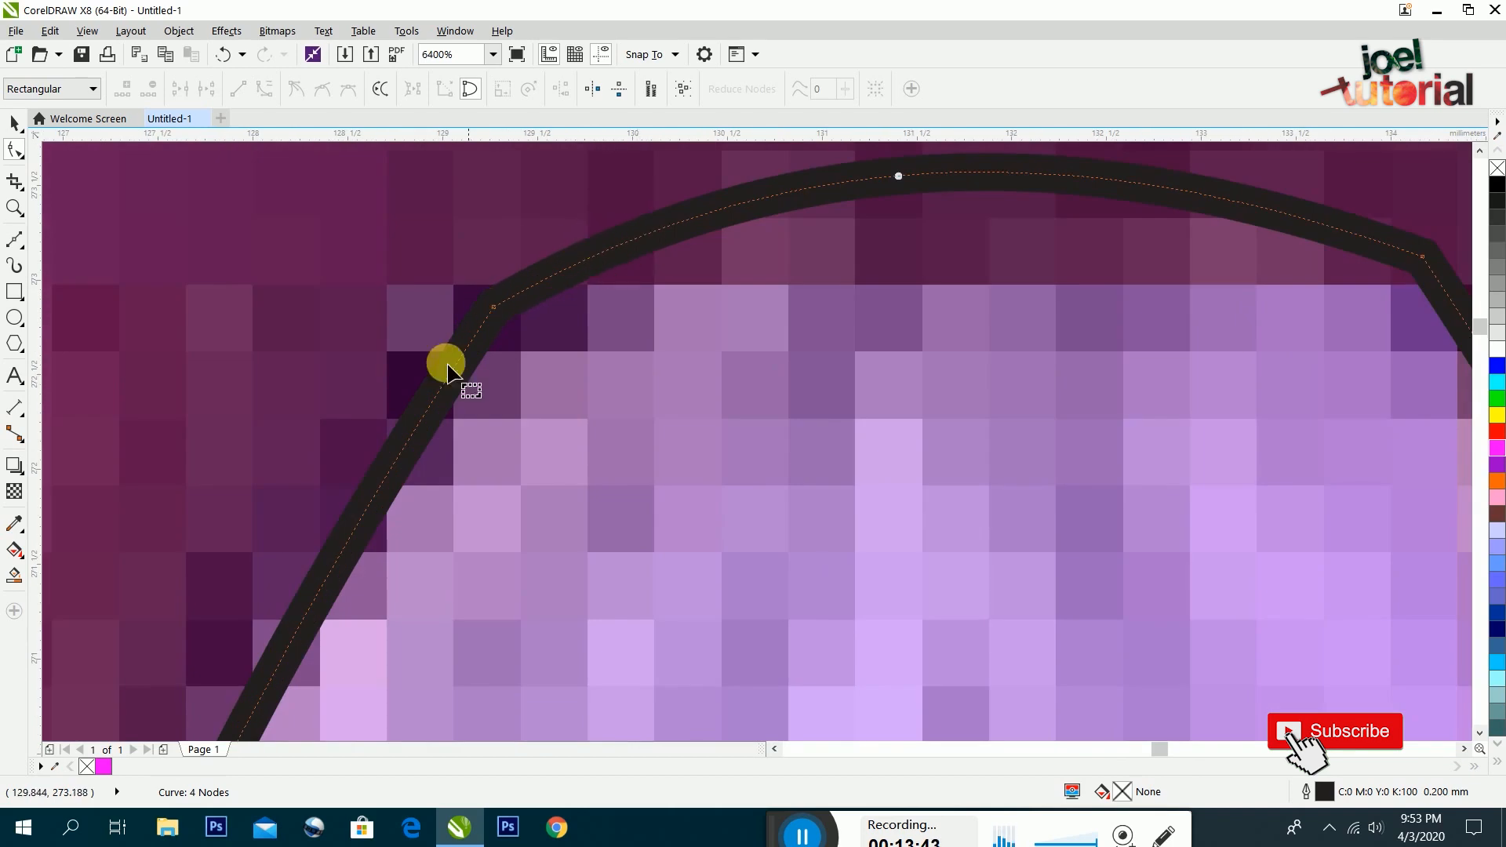
scroll(521, 326, "down", 1)
scroll(519, 330, "up", 1)
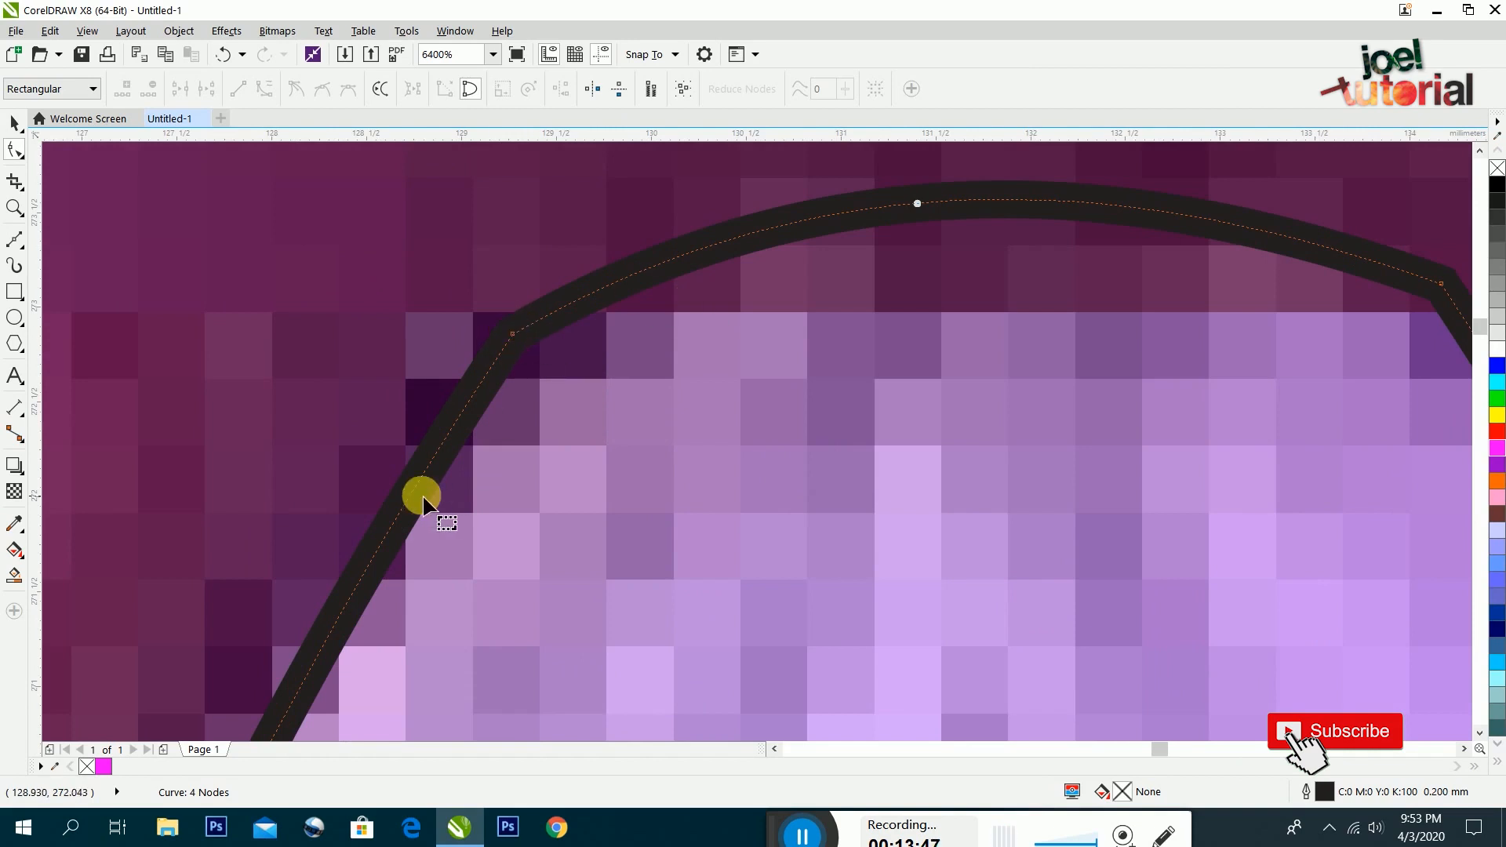
double_click(440, 444)
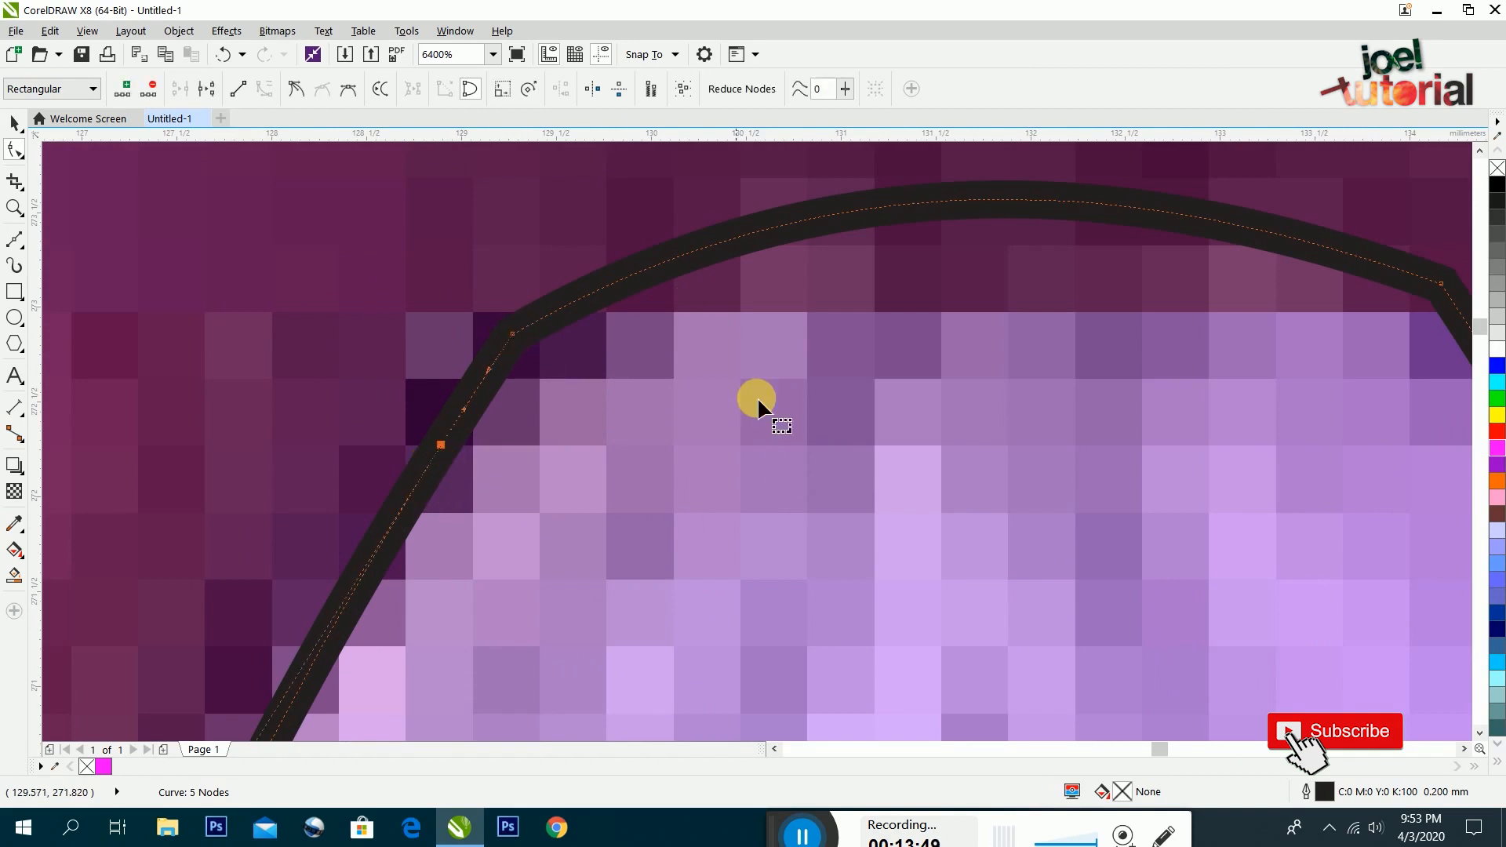
double_click(642, 272)
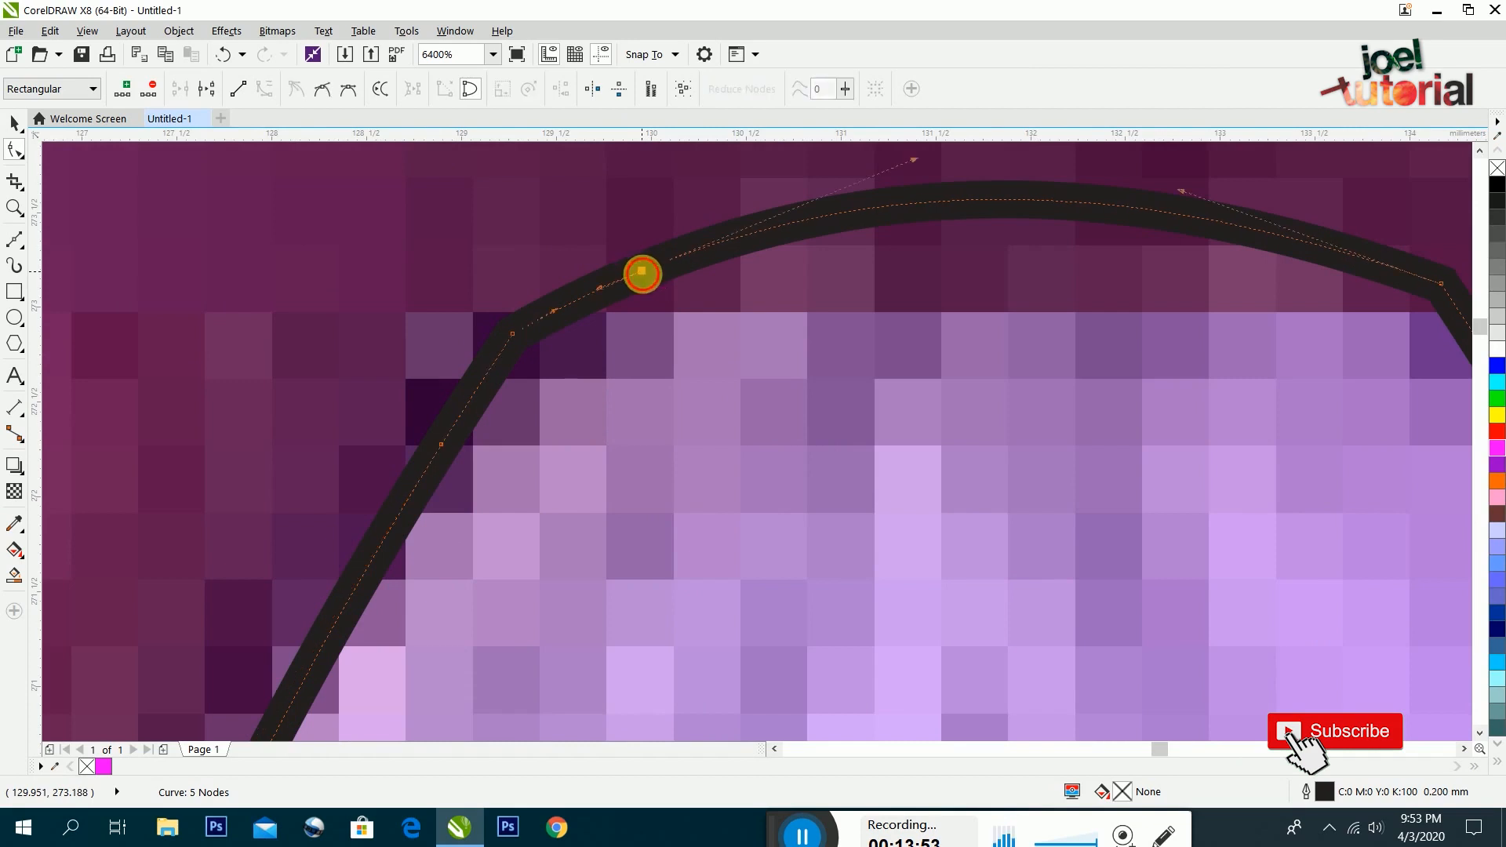
double_click(513, 335)
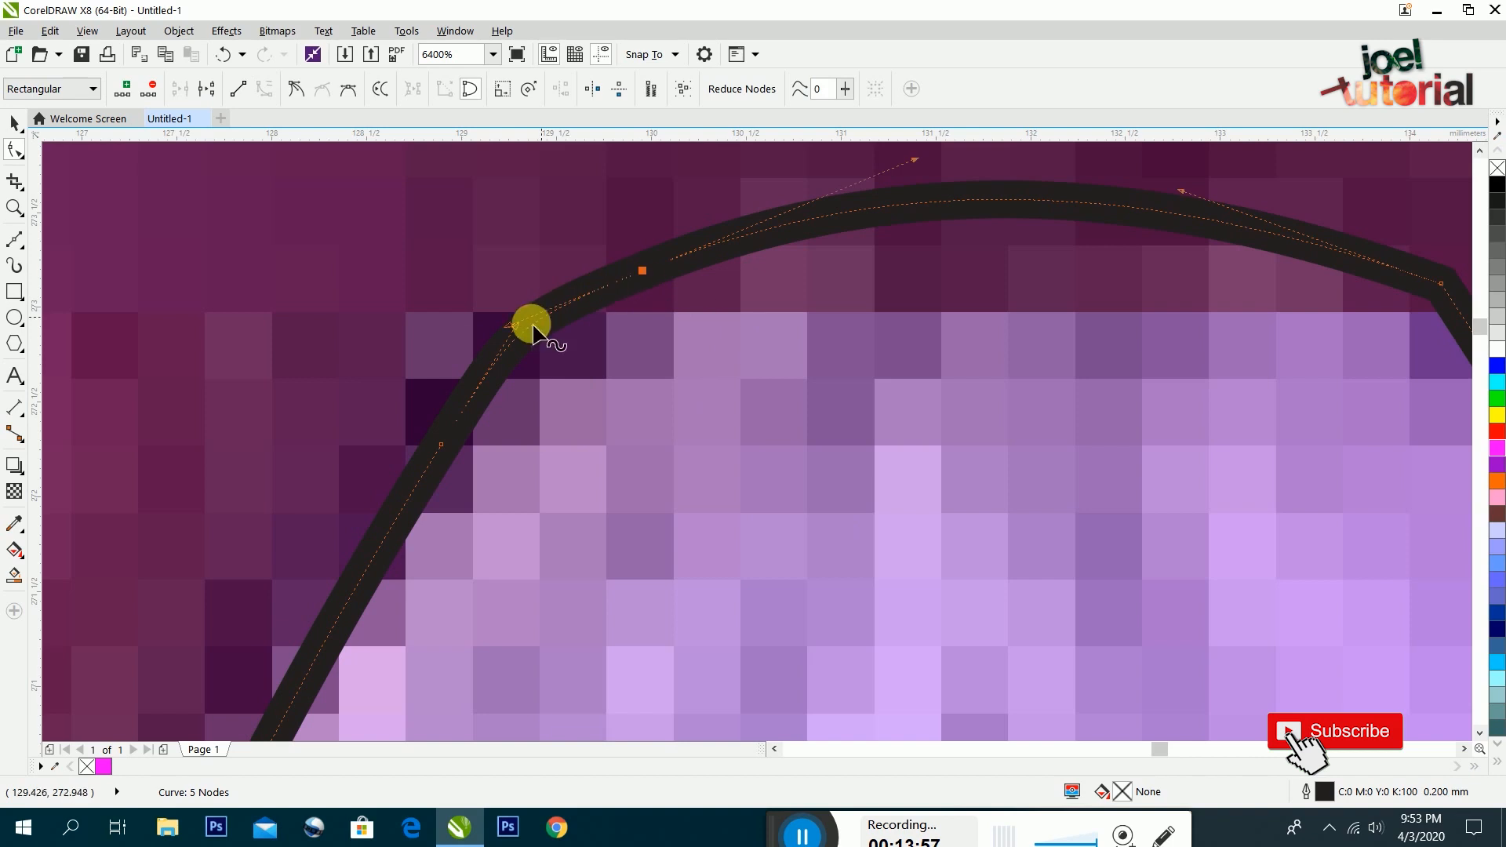
Make the node at the top arc's left end a cusp and adjust its handles to smooth the petal outline's upper-left shoulder
mouse_move(506, 320)
left_mouse_down()
mouse_move(546, 298)
mouse_move(554, 312)
mouse_move(548, 298)
mouse_move(531, 319)
mouse_move(531, 303)
left_mouse_up()
left_click_drag(930, 202, 930, 213)
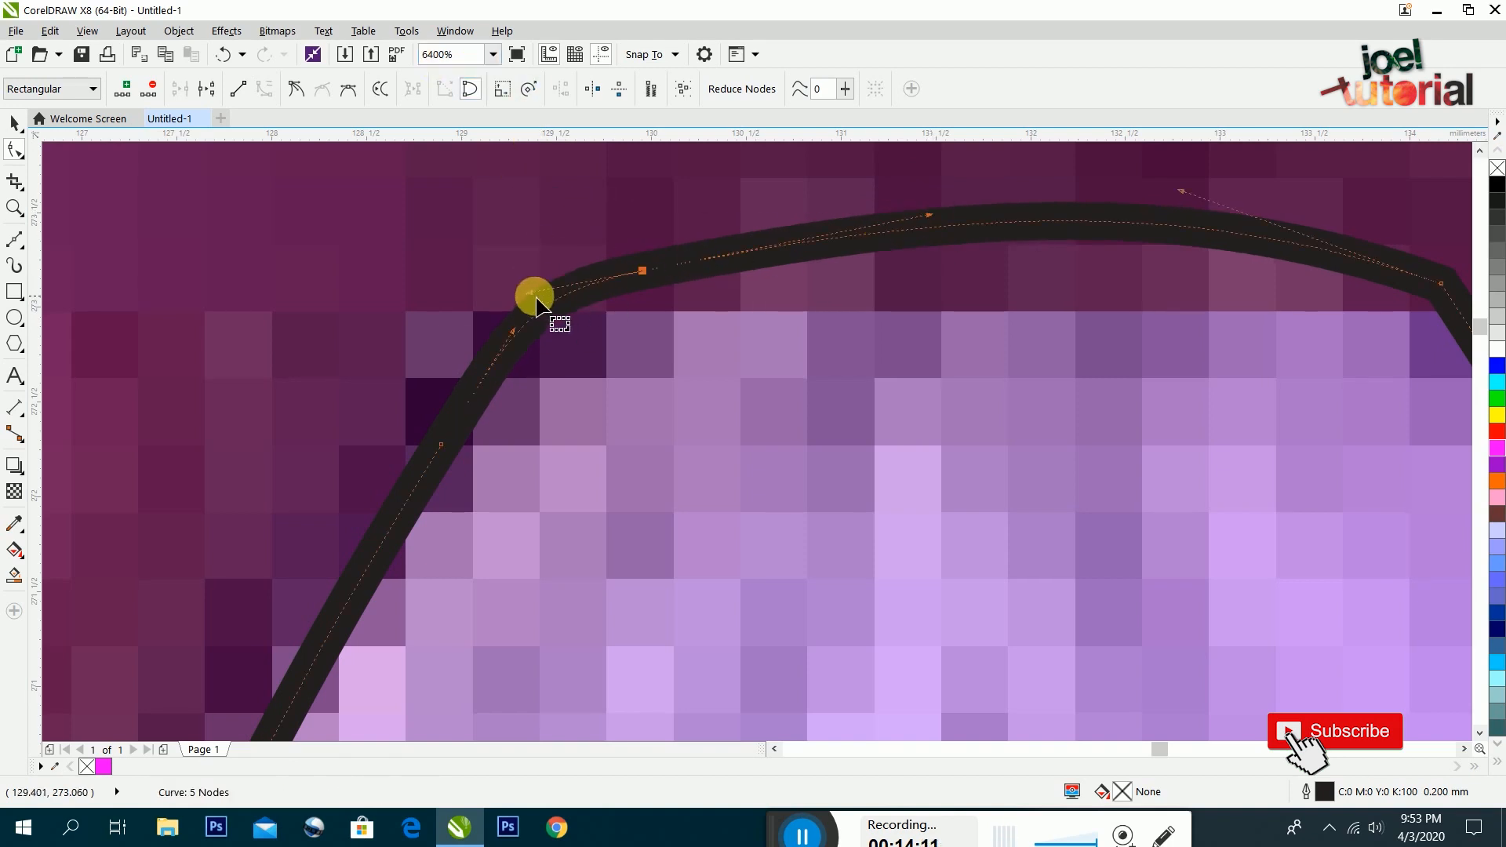
left_click_drag(531, 295, 527, 311)
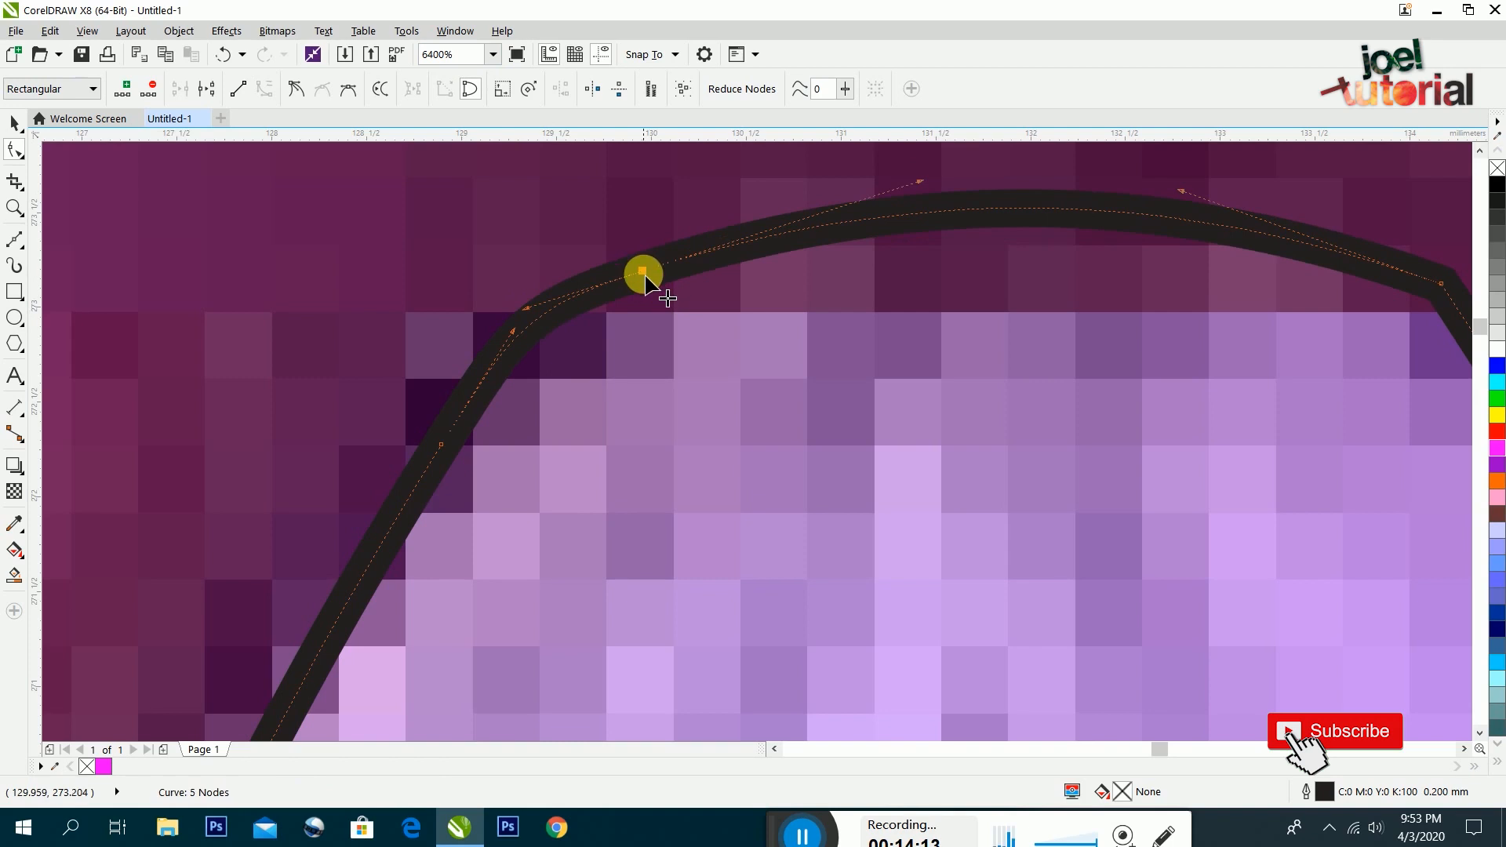
right_click(644, 273)
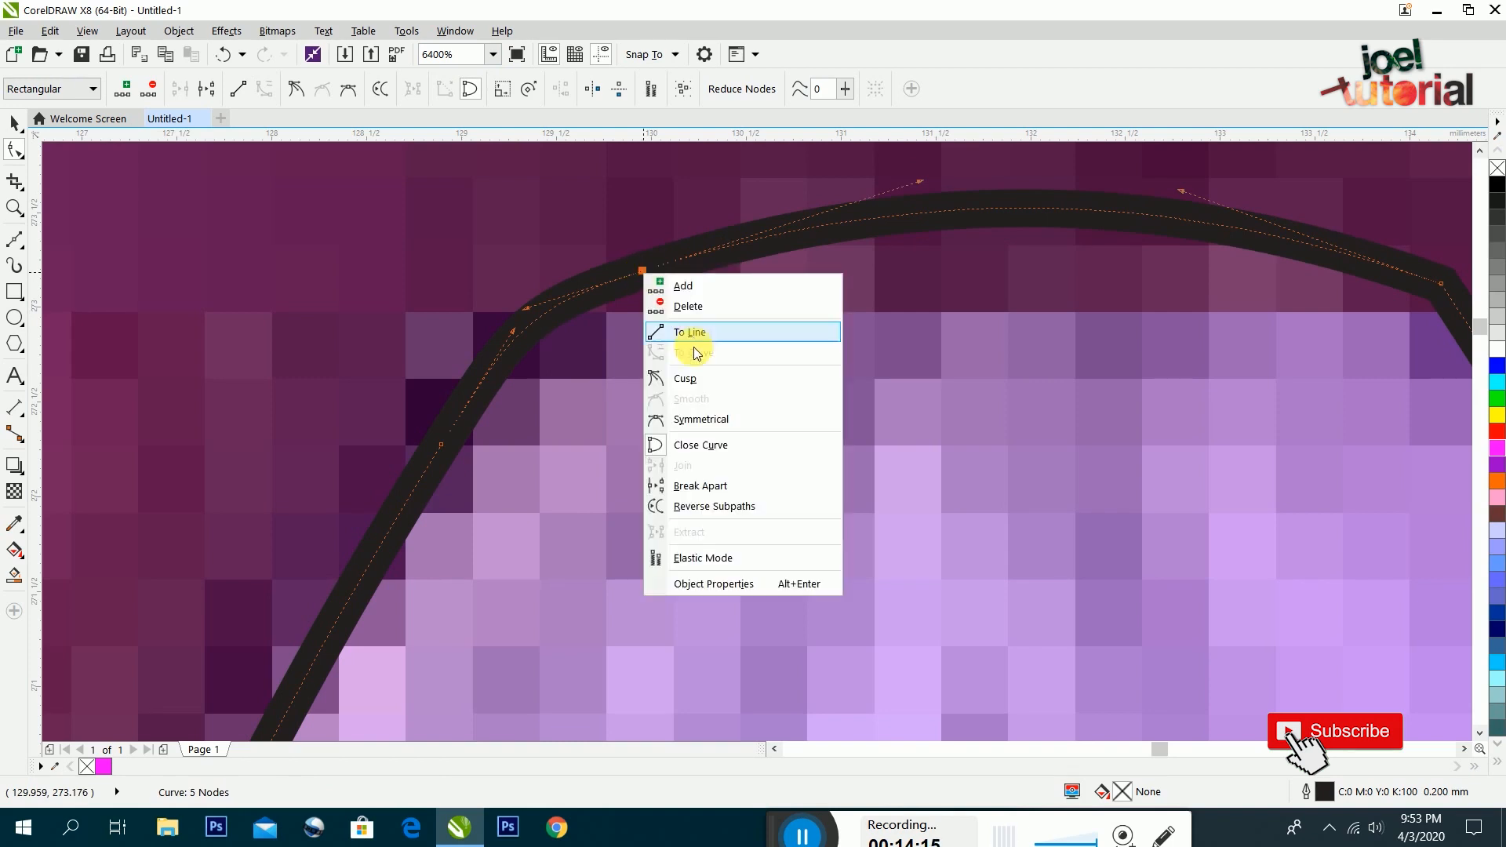
left_click(694, 385)
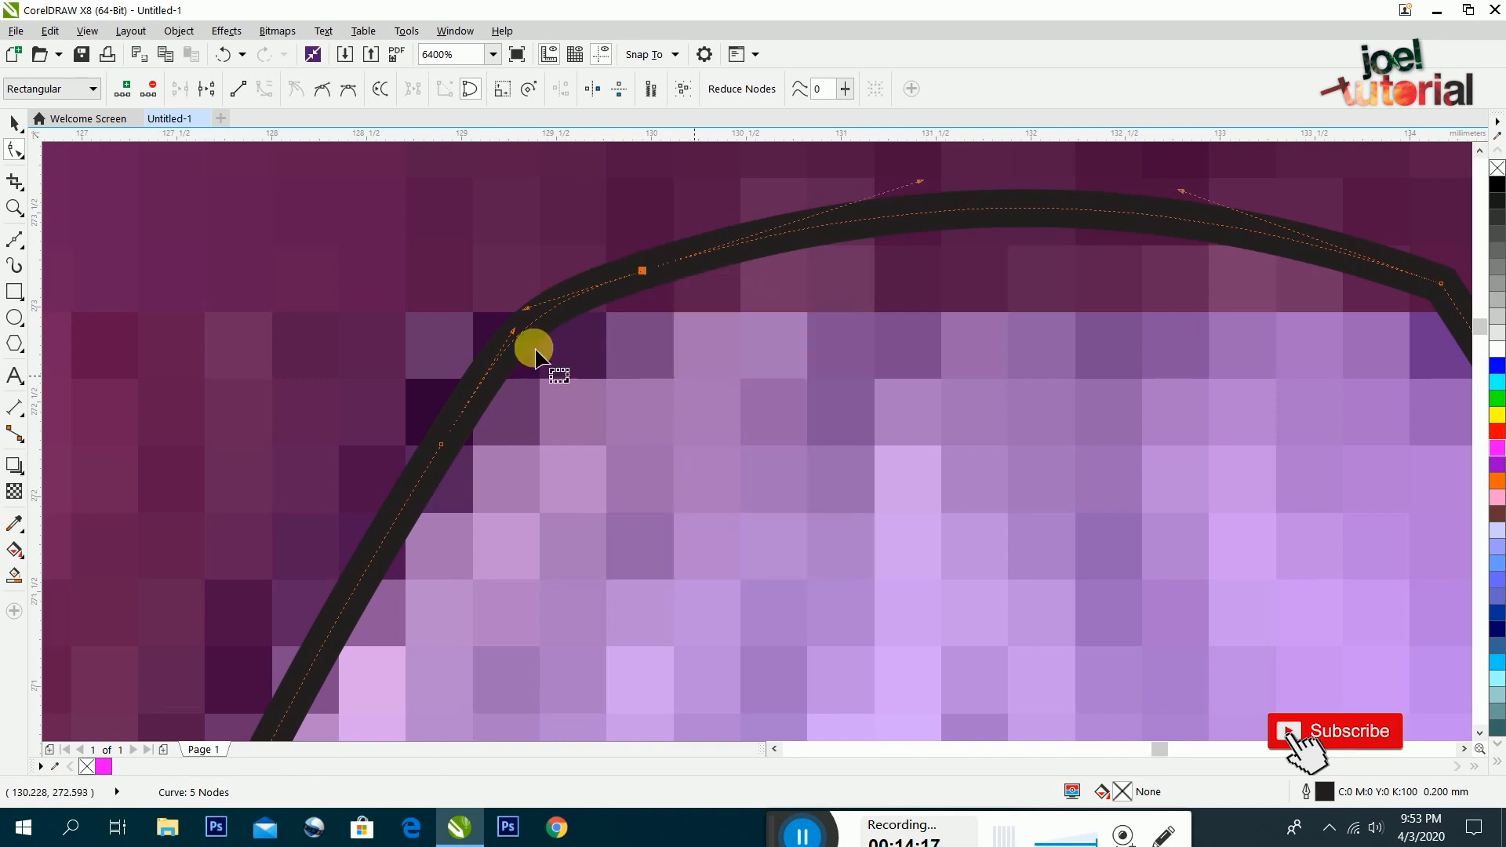
mouse_move(528, 313)
left_mouse_down()
mouse_move(555, 292)
mouse_move(515, 339)
left_mouse_up()
left_click(643, 272)
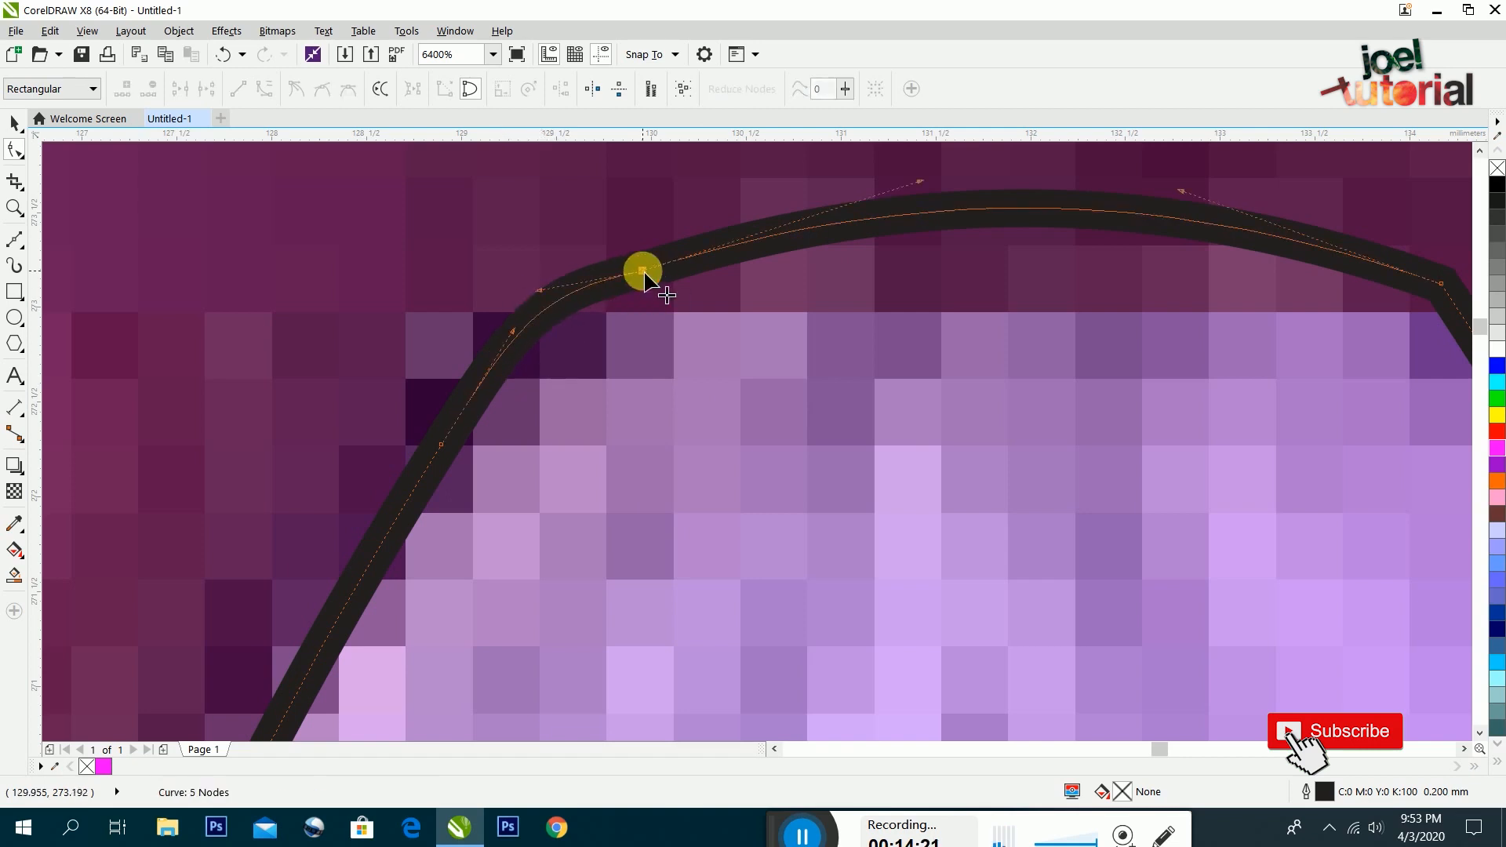
mouse_move(543, 292)
left_mouse_down()
mouse_move(538, 326)
mouse_move(539, 308)
left_mouse_up()
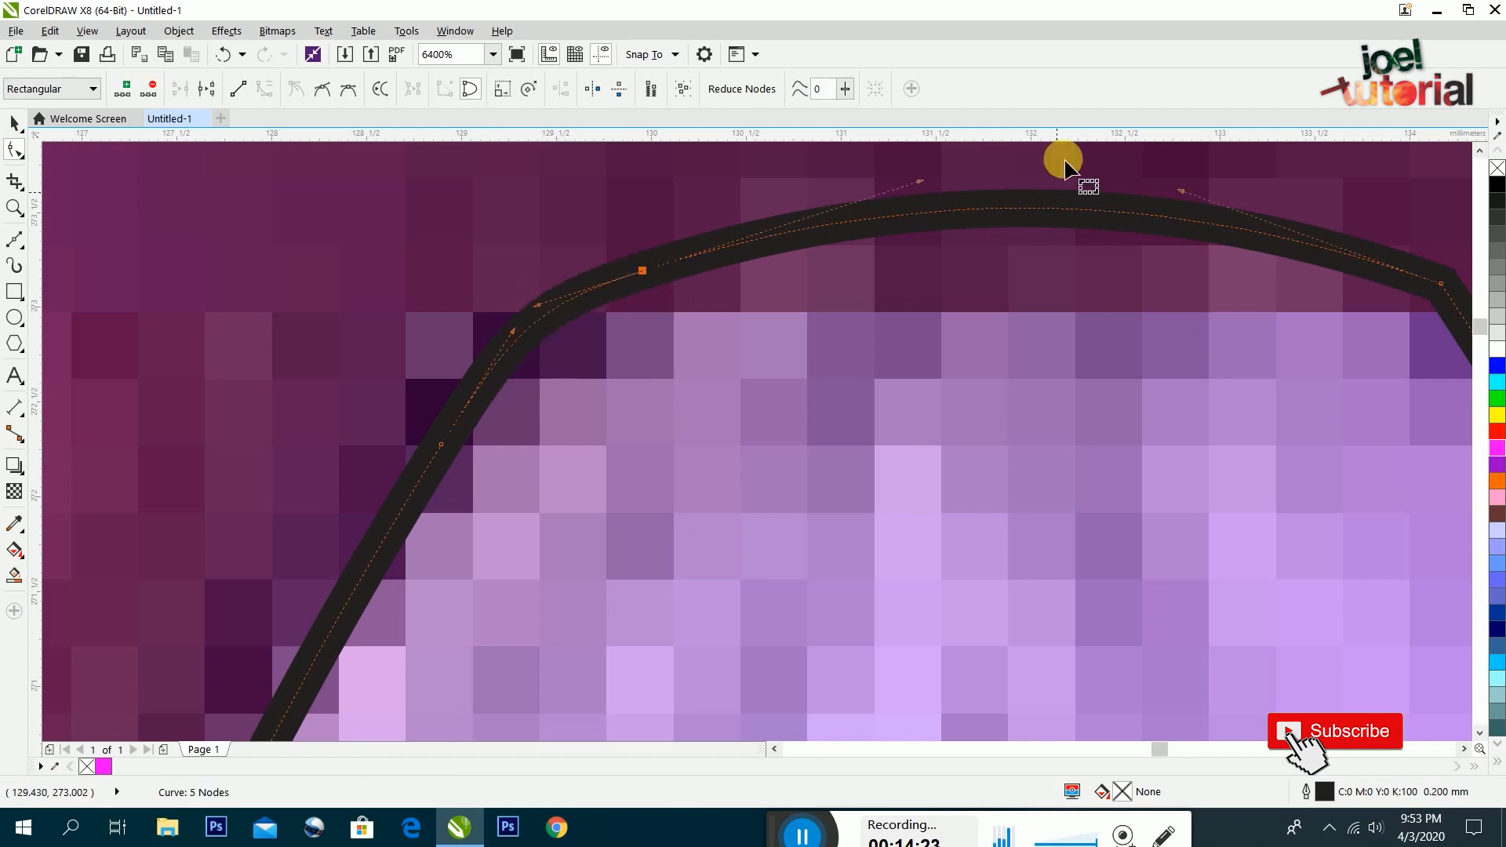
left_click_drag(920, 183, 922, 194)
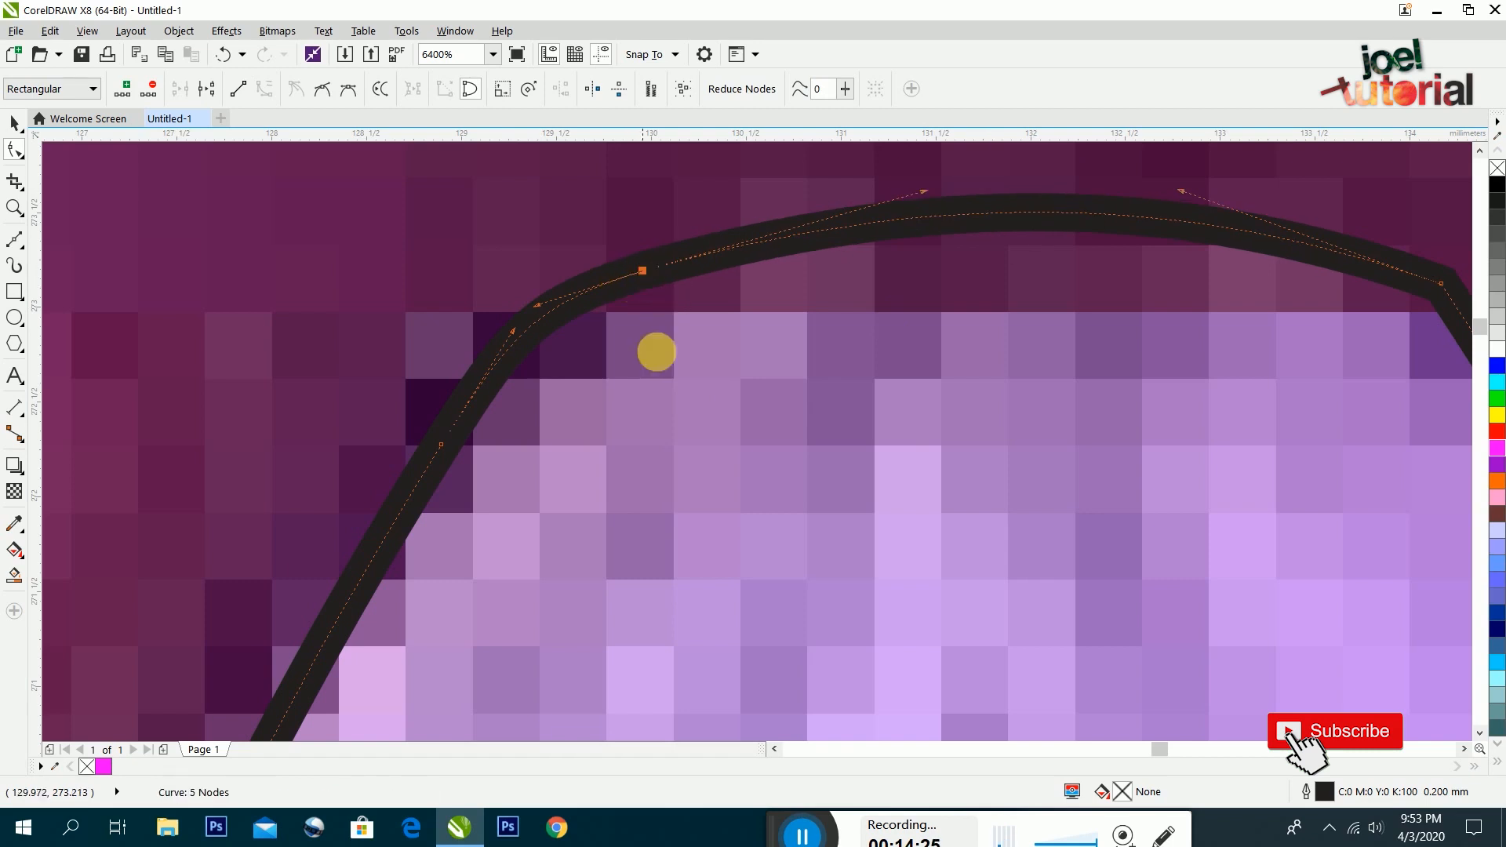
Round the outline's upper-right corner by adding a node on each side of it and deleting the corner node
scroll(562, 243, "down", 3)
scroll(753, 436, "up", 5)
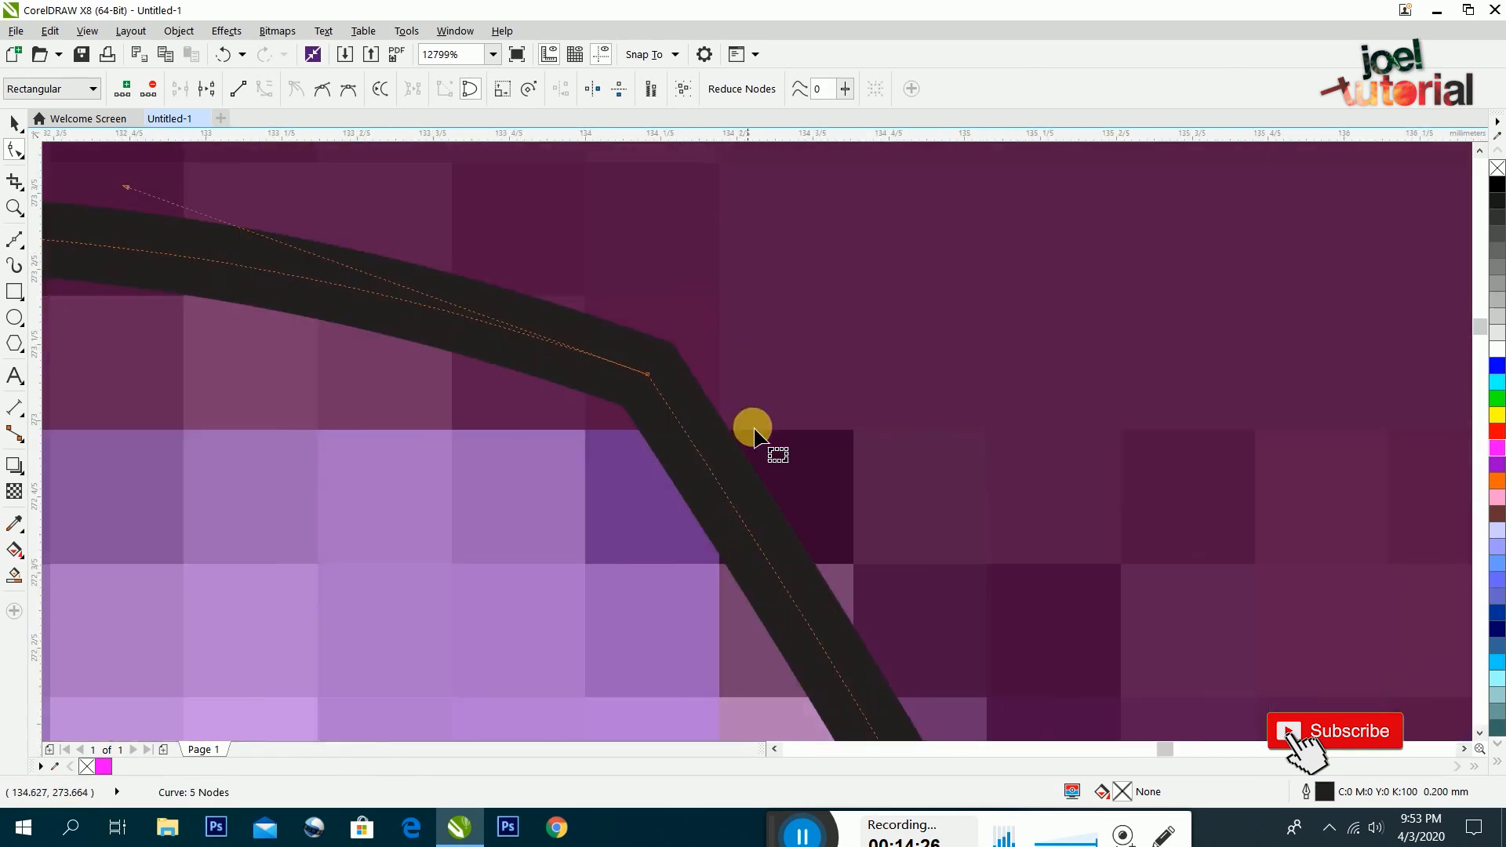
left_click(434, 310)
double_click(434, 310)
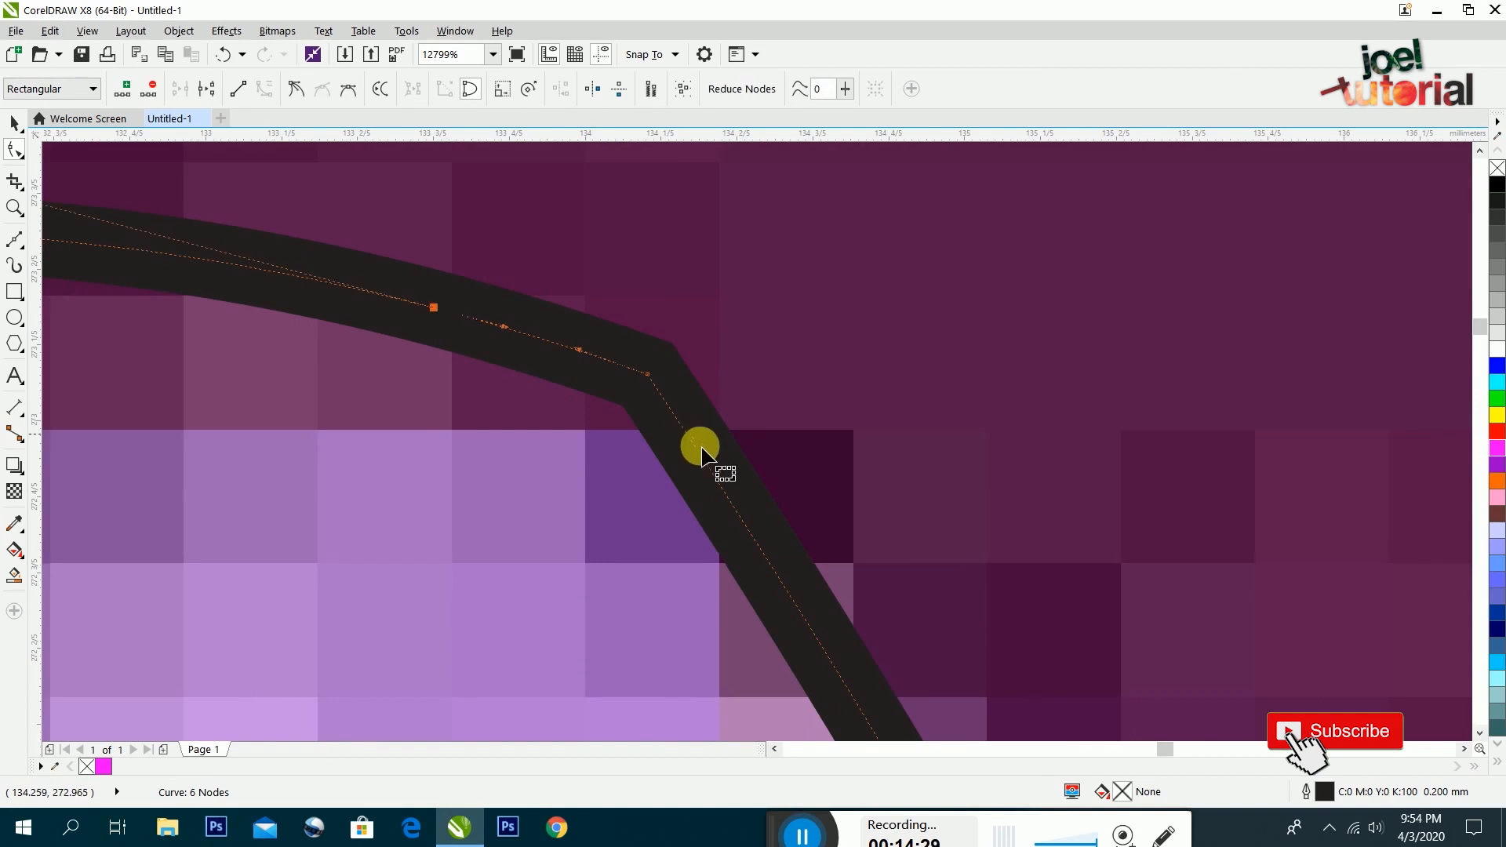
double_click(701, 462)
double_click(637, 365)
left_click(705, 464)
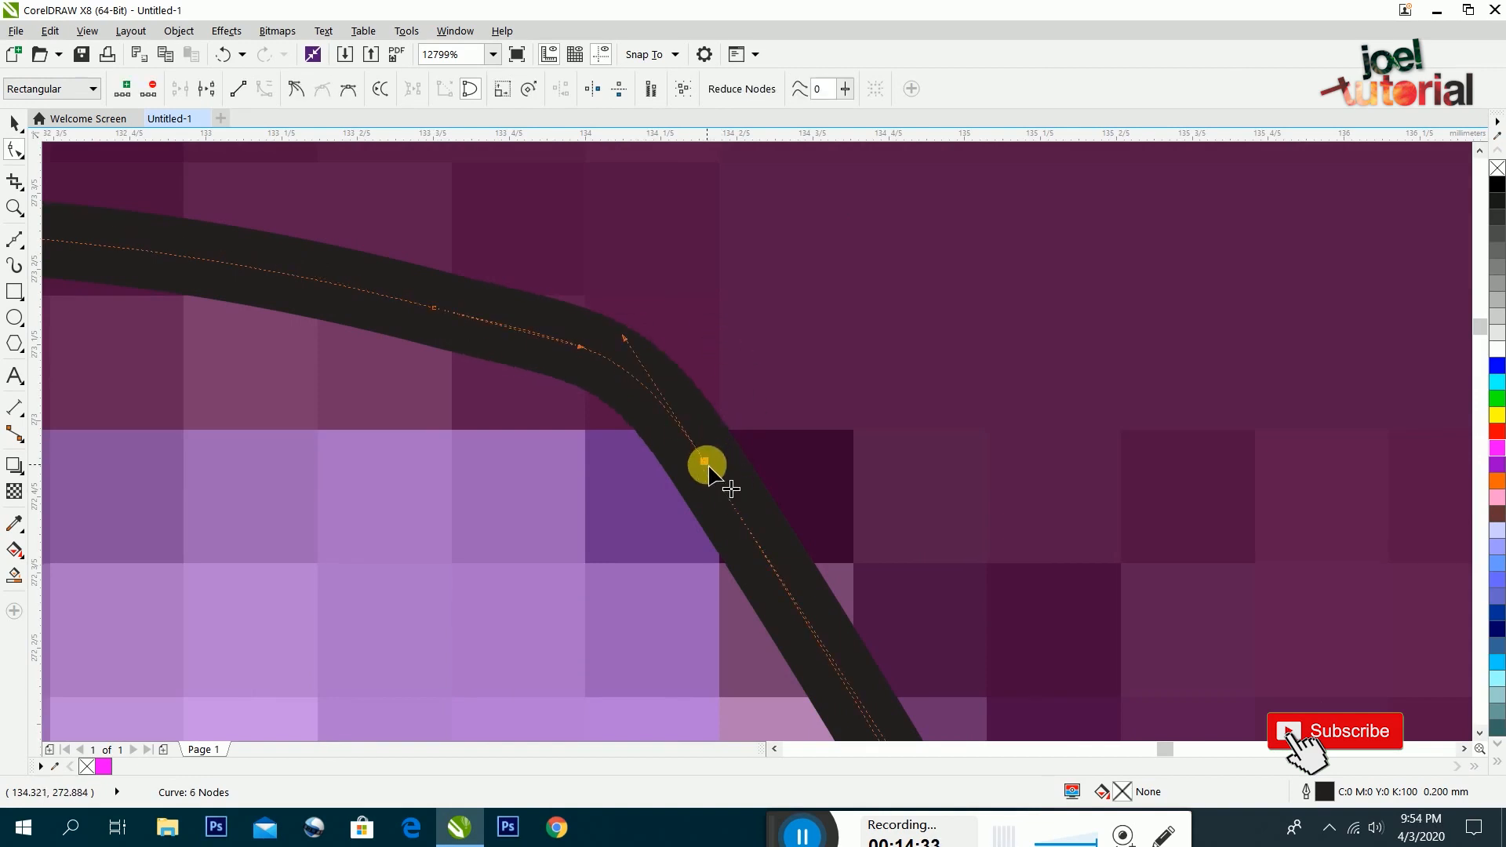
Make both nodes beside the upper-right corner cusps and adjust their handles to smooth the bend
right_click(709, 464)
left_click(773, 570)
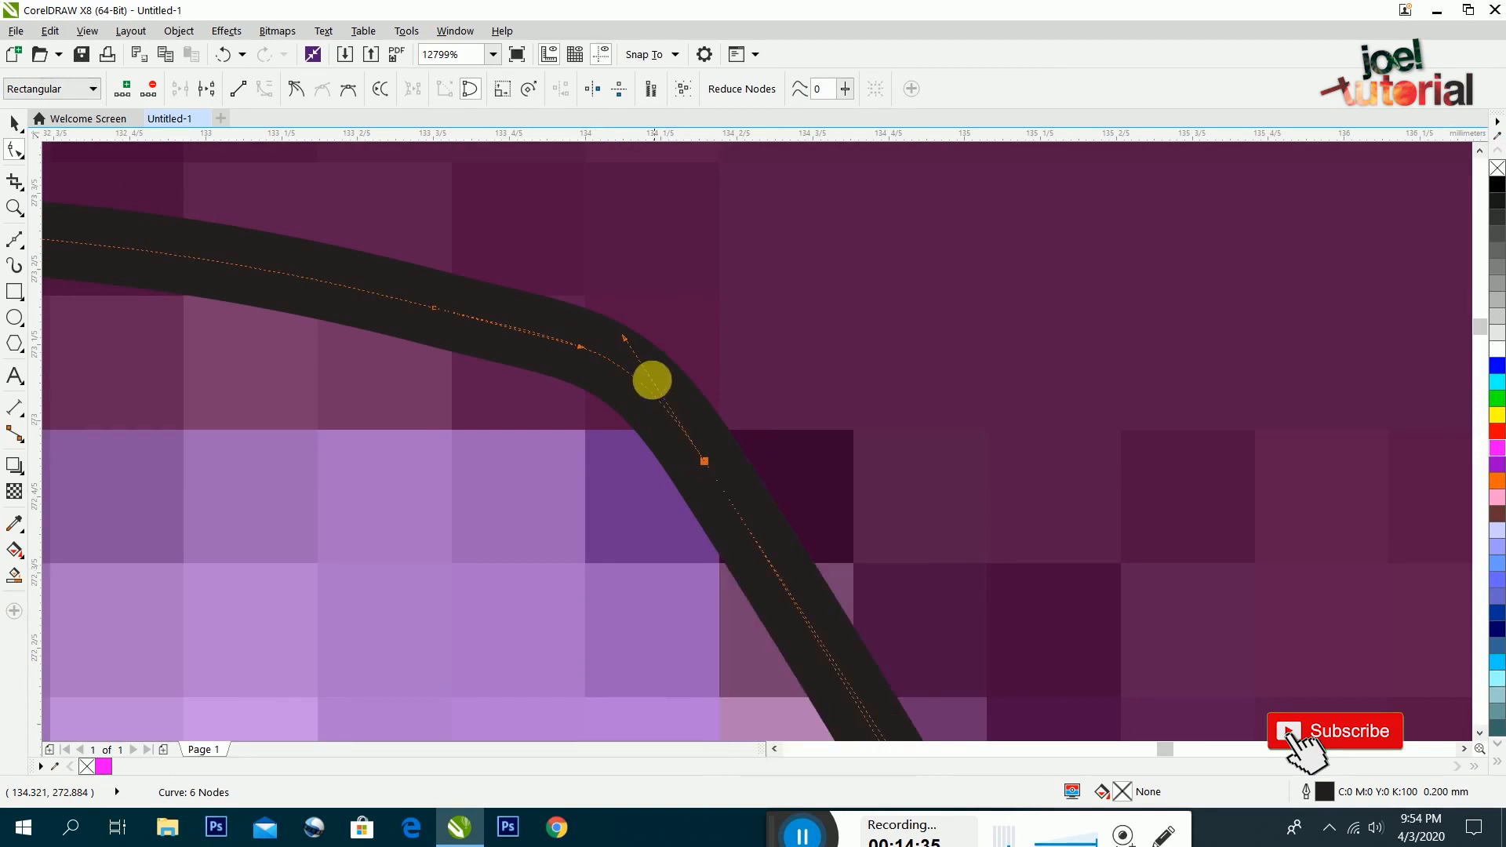
left_click_drag(647, 383, 577, 348)
left_click(433, 307)
right_click(436, 310)
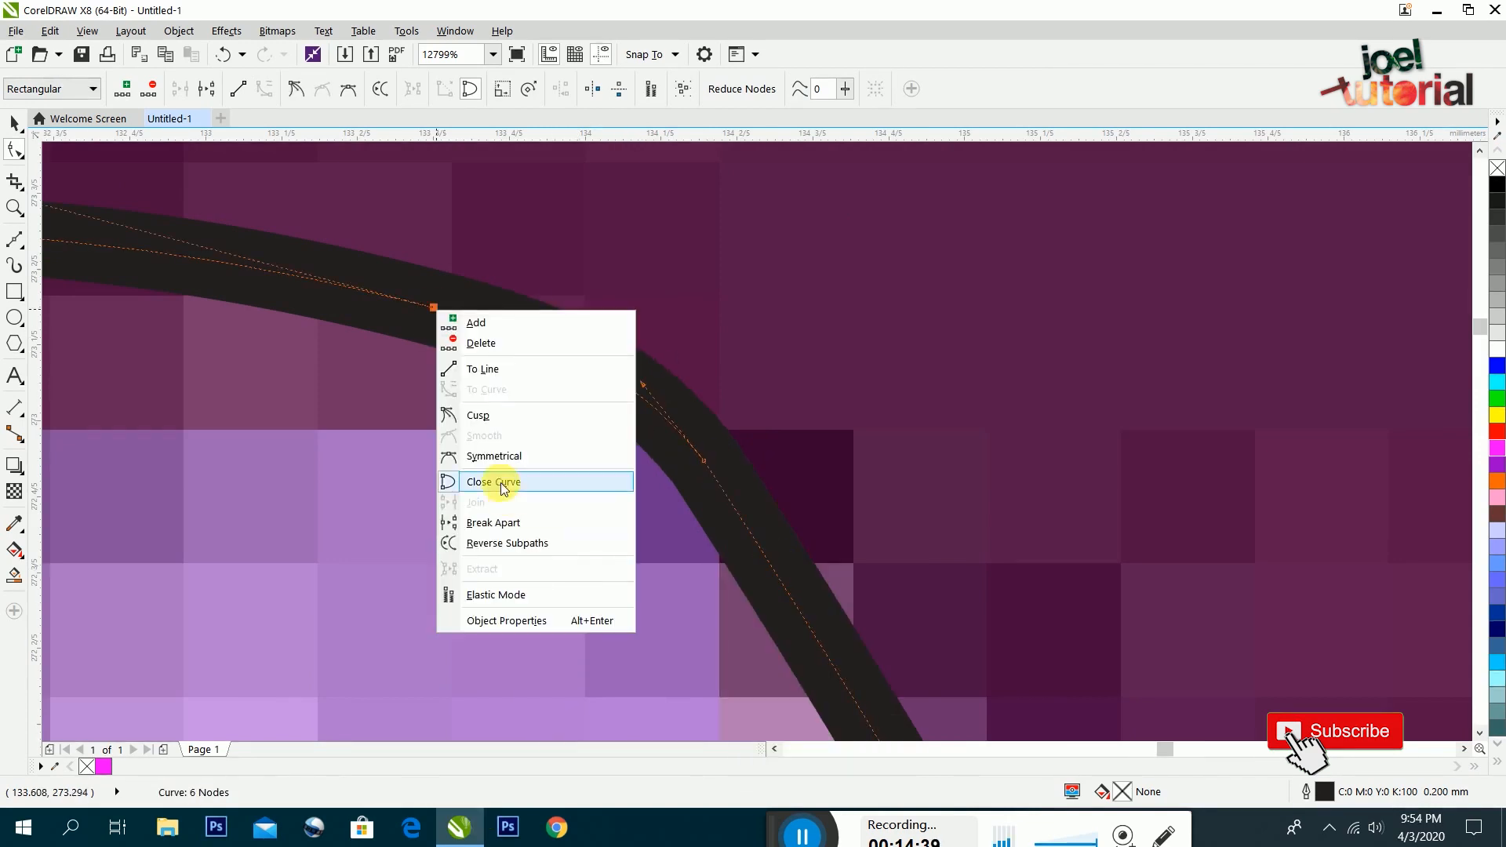
left_click(478, 416)
mouse_move(638, 382)
left_mouse_down()
mouse_move(620, 379)
mouse_move(653, 400)
left_mouse_up()
Delete the nodes at both ends of the top arc and shift the two remaining tip nodes slightly down the petal's sides
scroll(712, 351, "down", 2)
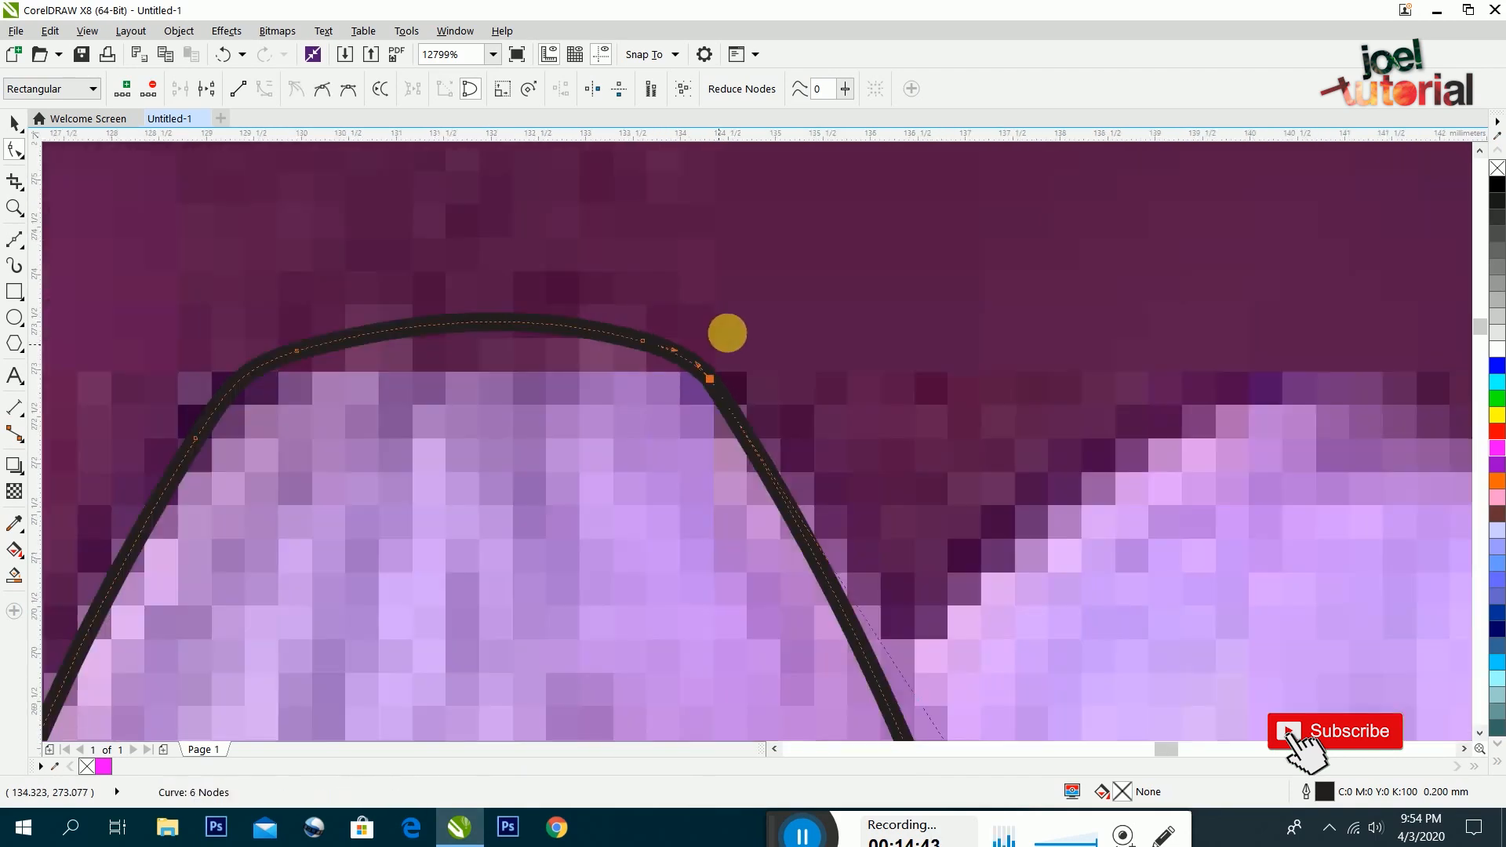
scroll(744, 294, "down", 3)
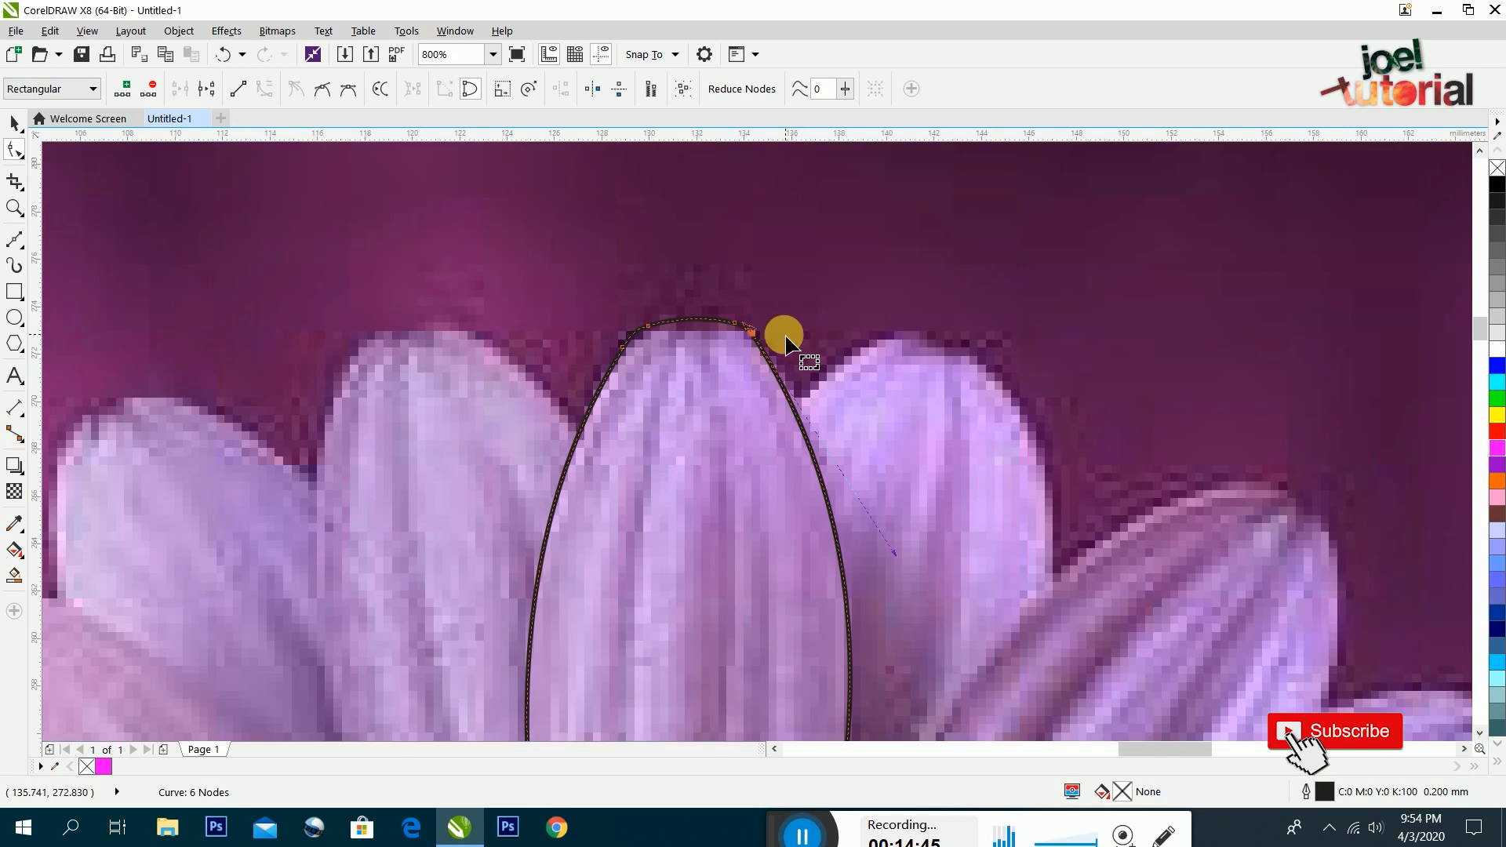
scroll(776, 339, "up", 1)
scroll(764, 362, "up", 2)
left_click_drag(699, 309, 739, 369)
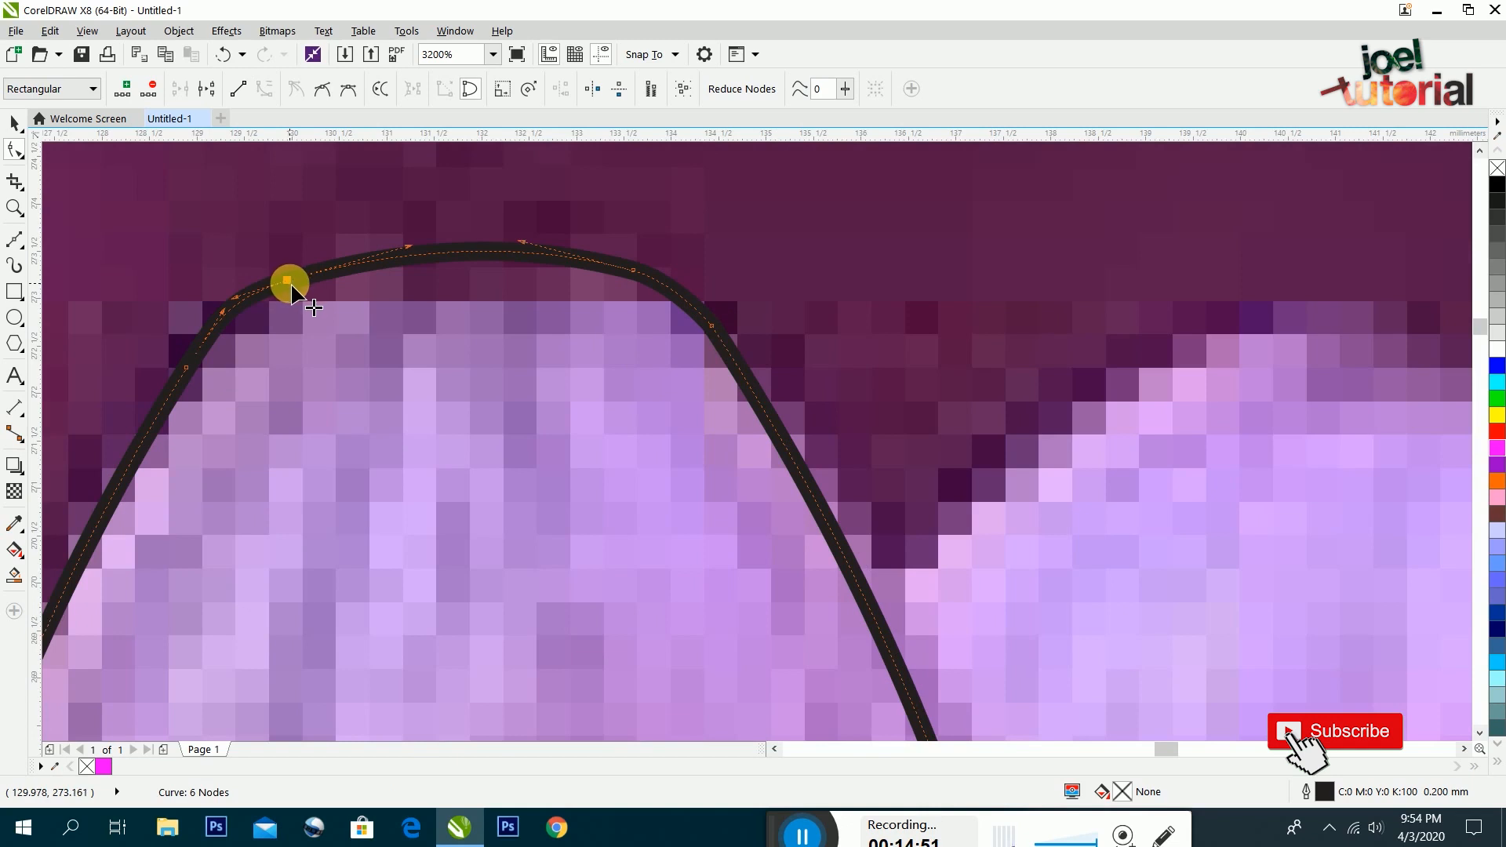
double_click(289, 281)
double_click(633, 270)
scroll(714, 228, "down", 1)
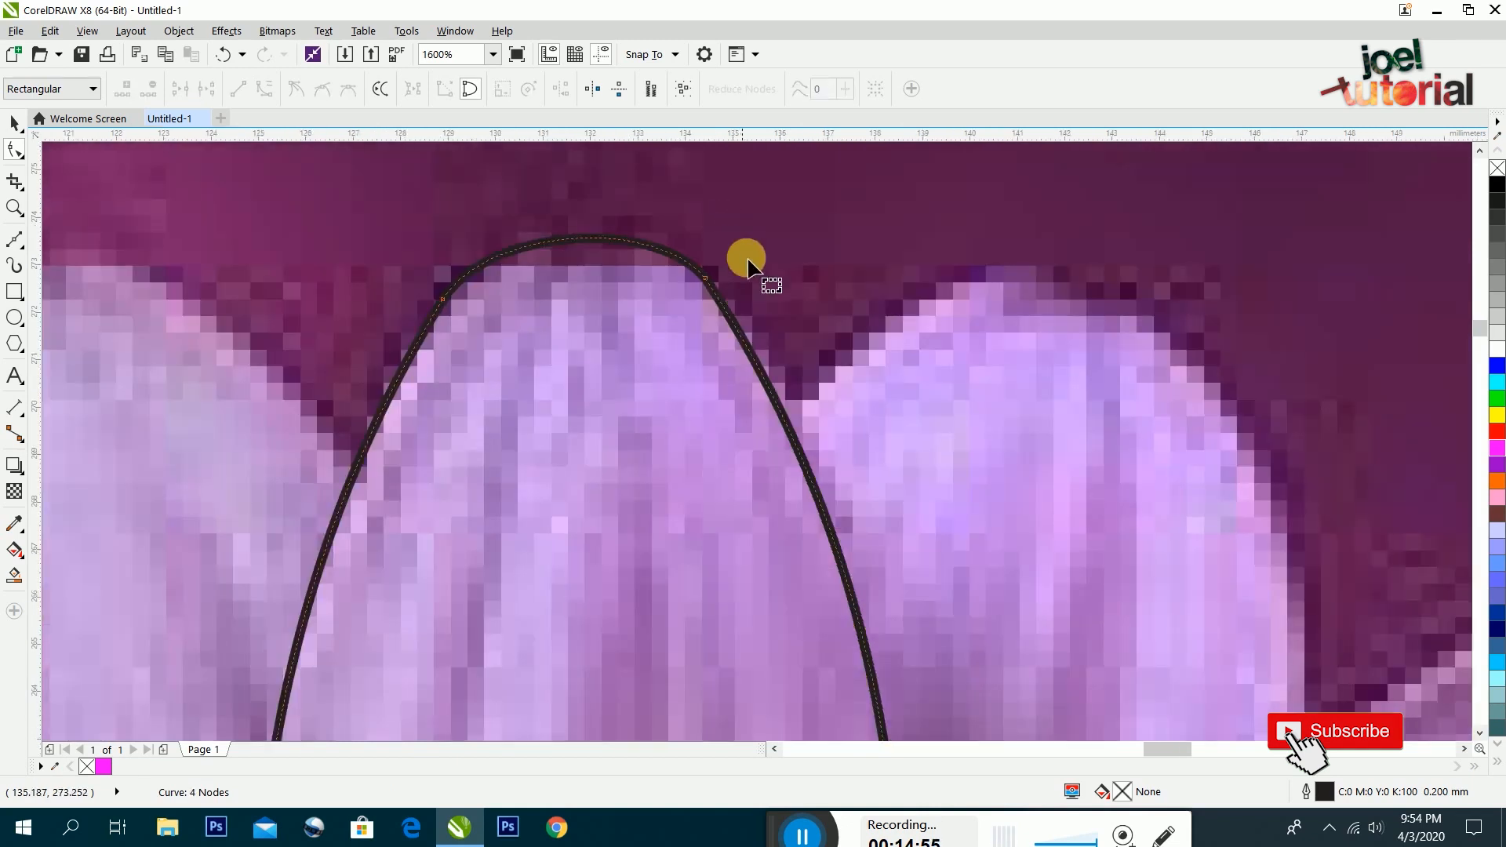
left_click_drag(705, 278, 715, 294)
left_click_drag(450, 295, 441, 311)
left_click(21, 122)
scroll(885, 229, "down", 2)
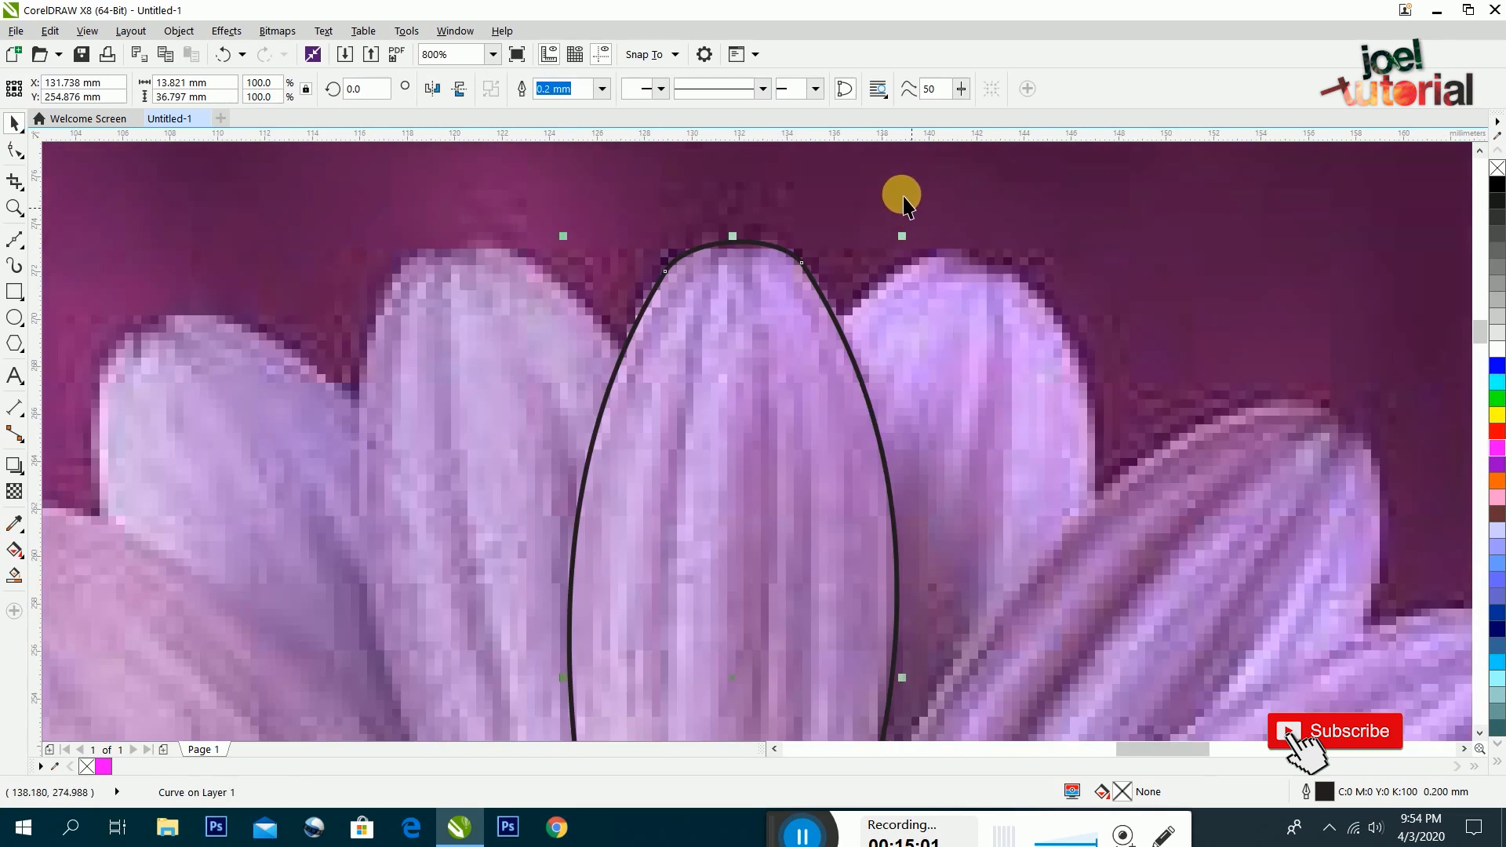
left_click(878, 222)
left_click_drag(803, 404, 721, 355)
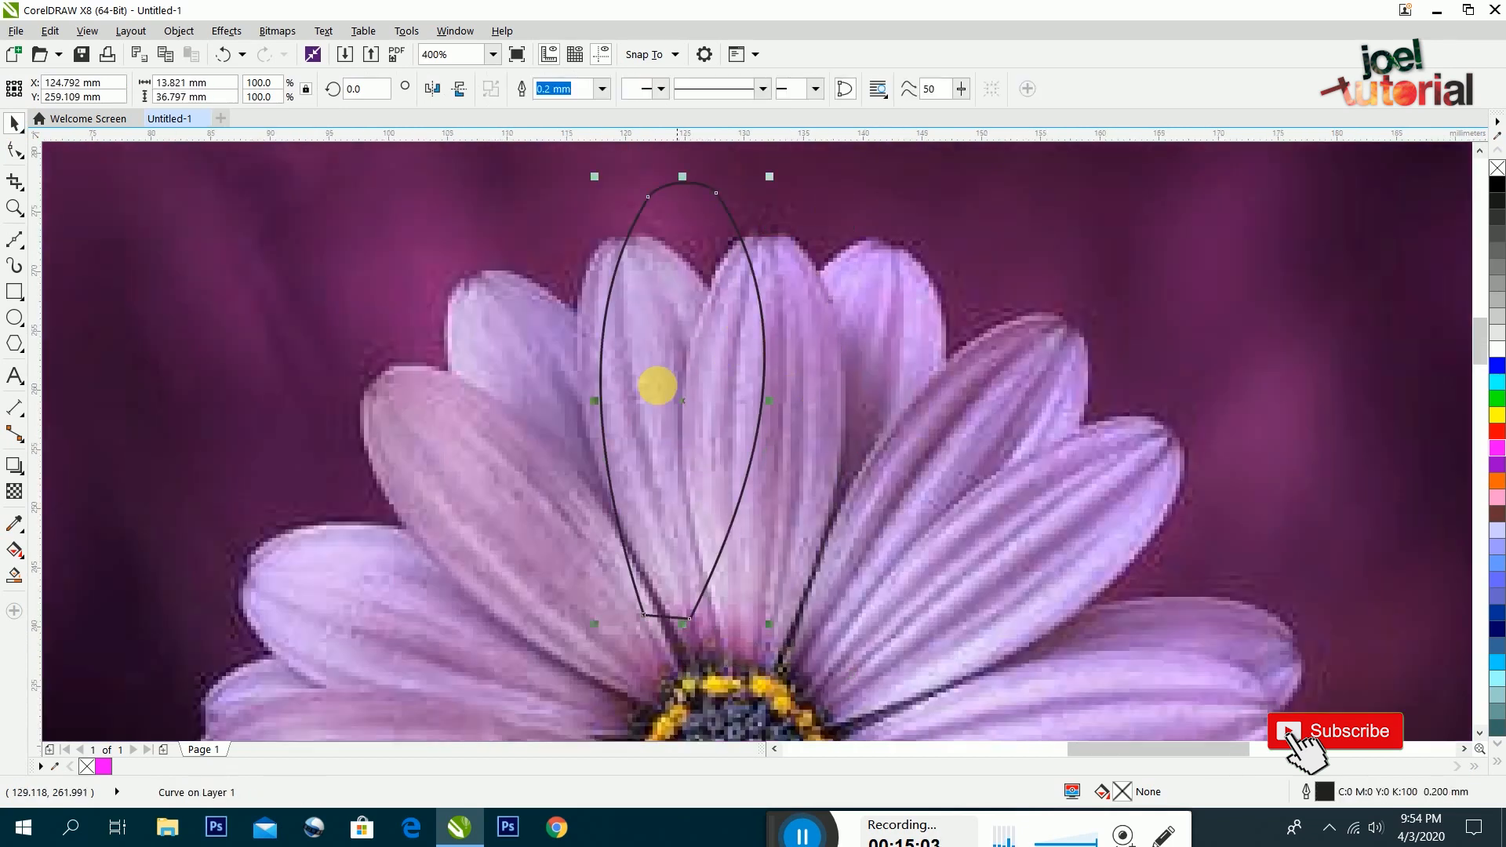
key("ctrl+z")
Convert the outline's short base line to a curve, bow it slightly upward, and raise its right end node a little
scroll(796, 557, "down", 1)
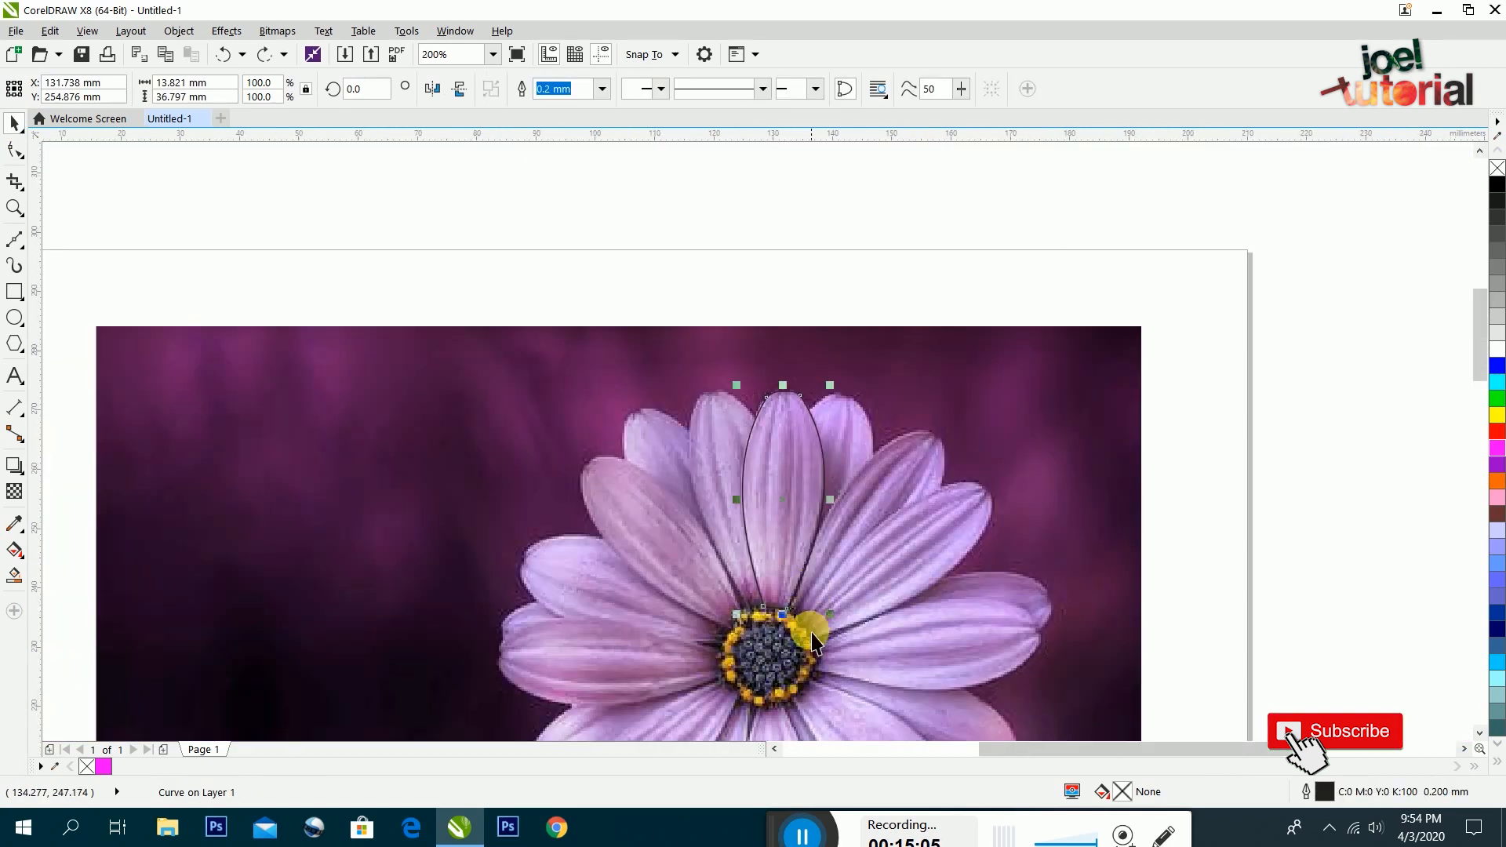
scroll(795, 577, "up", 2)
scroll(795, 573, "up", 1)
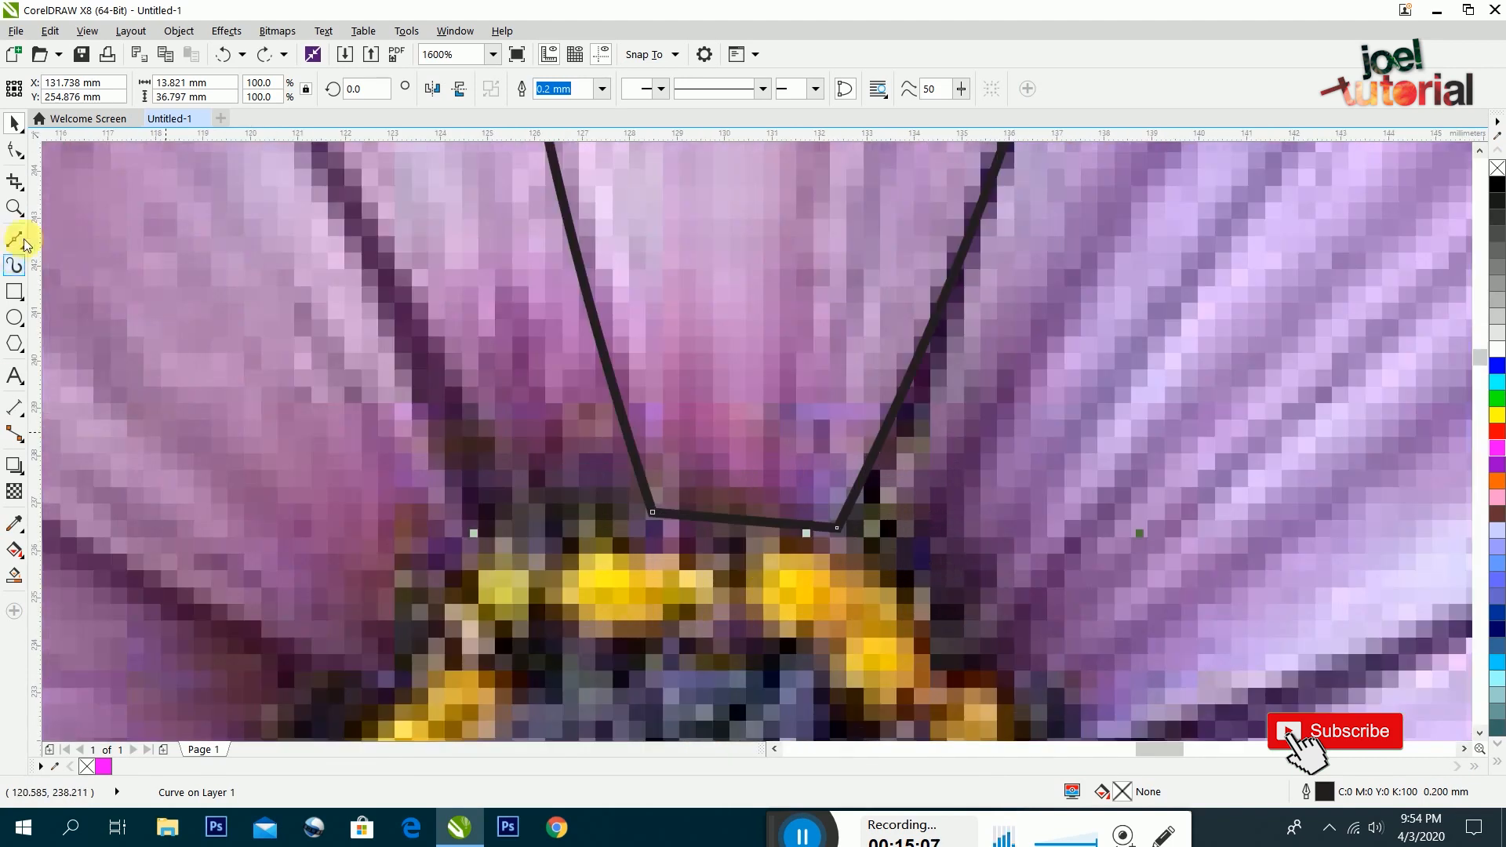
left_click(11, 150)
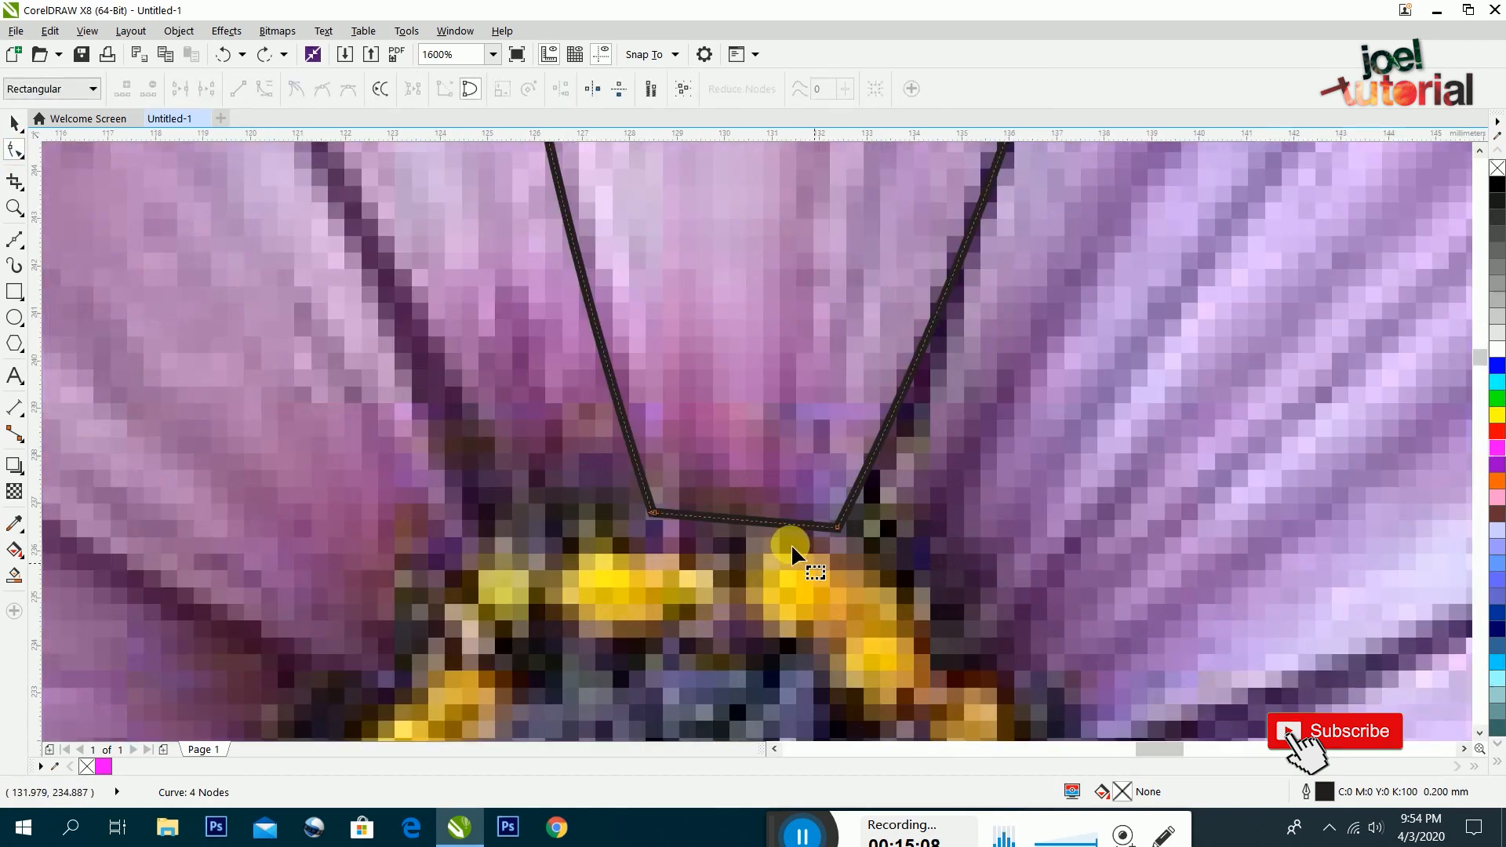
right_click(750, 521)
left_click(803, 281)
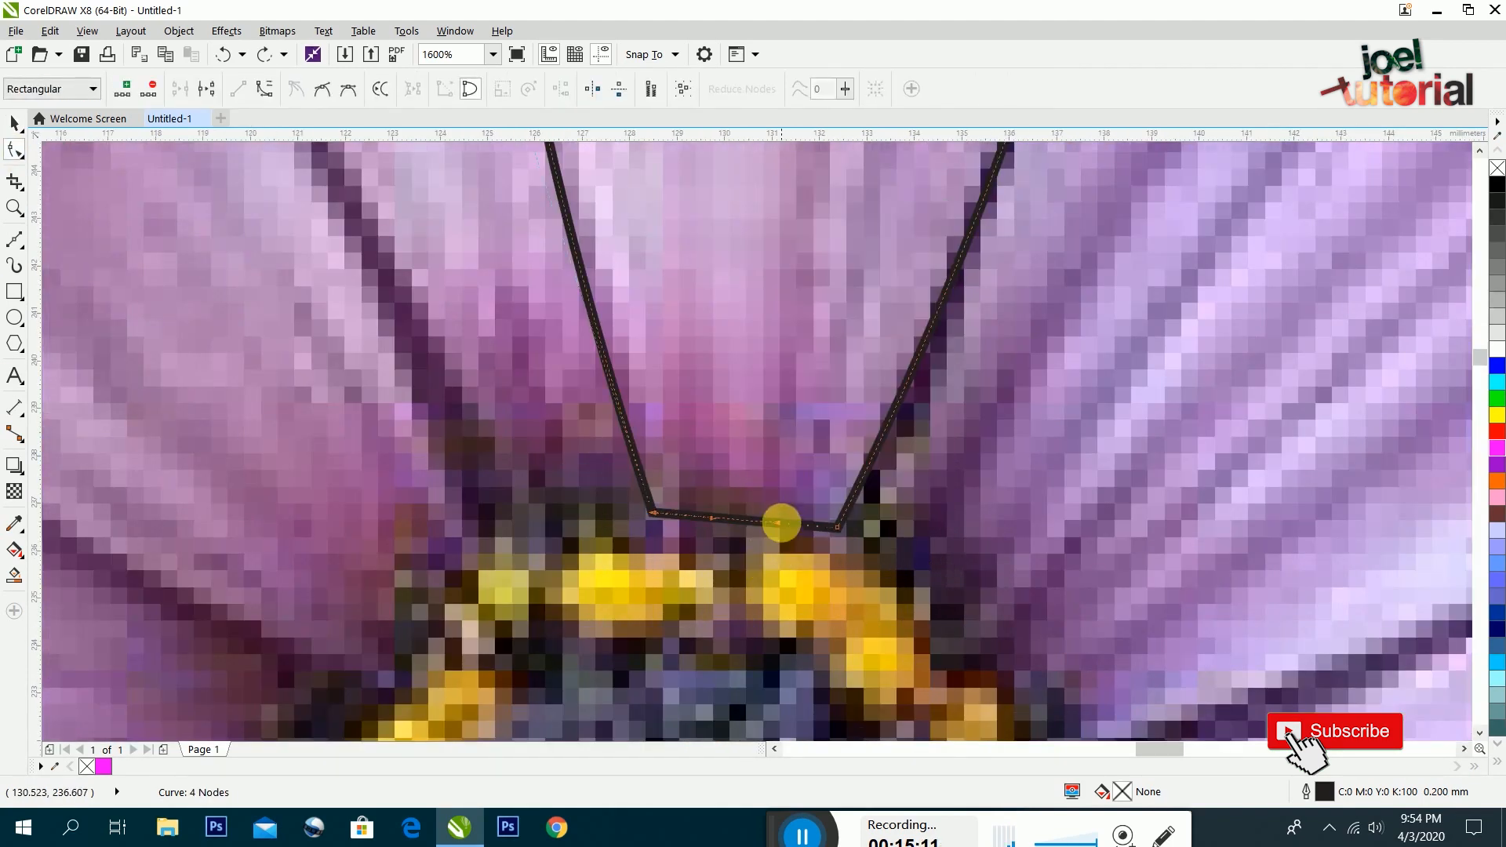
left_click_drag(750, 520, 753, 507)
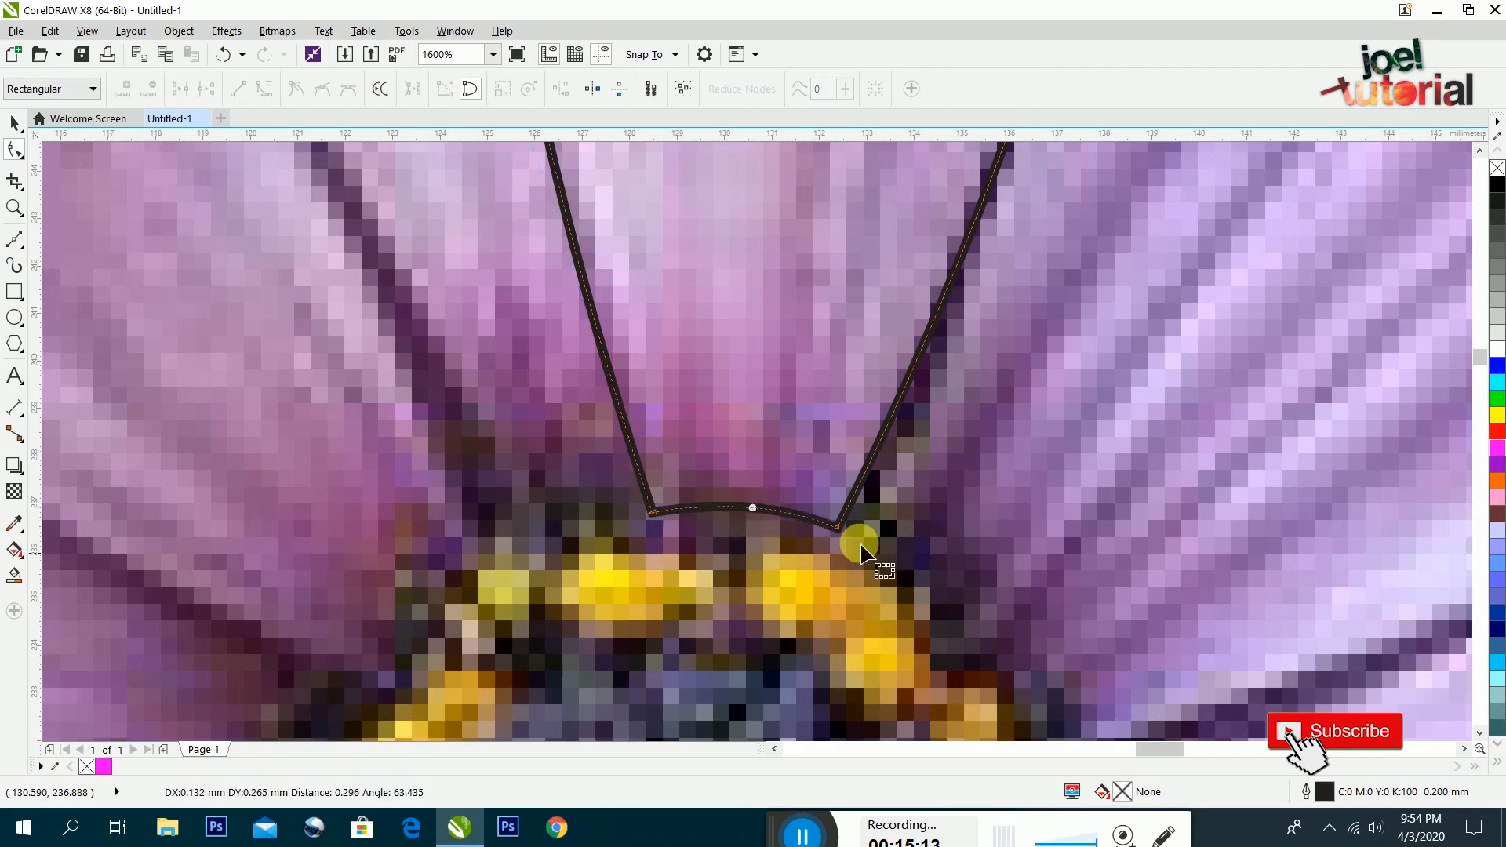
left_click_drag(840, 529, 840, 522)
Fill the petal shape with magenta (#FF00FF) and remove its outline
scroll(746, 518, "down", 1)
scroll(746, 515, "down", 2)
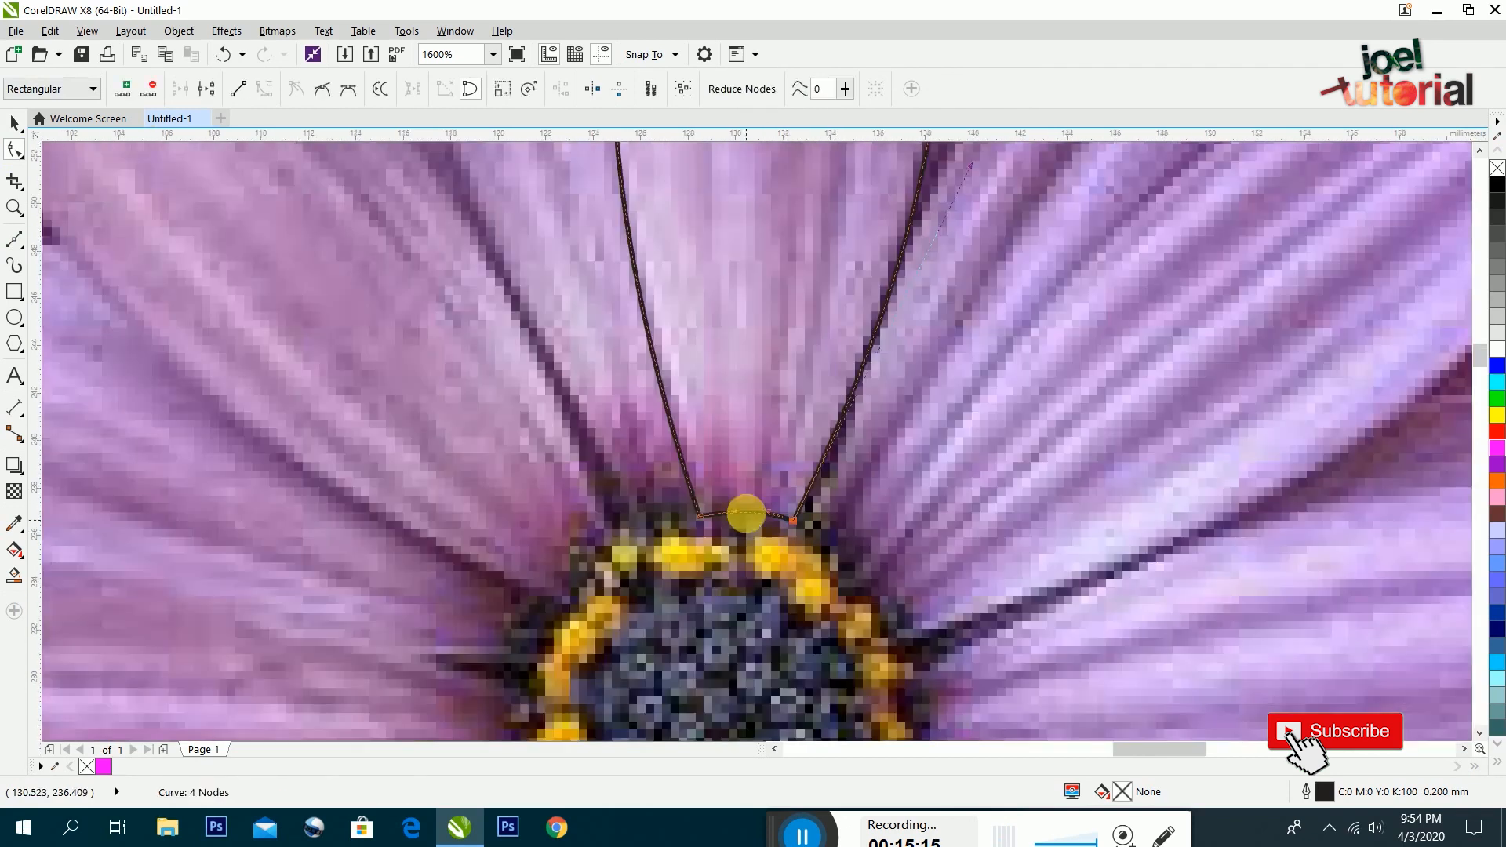
left_click(17, 122)
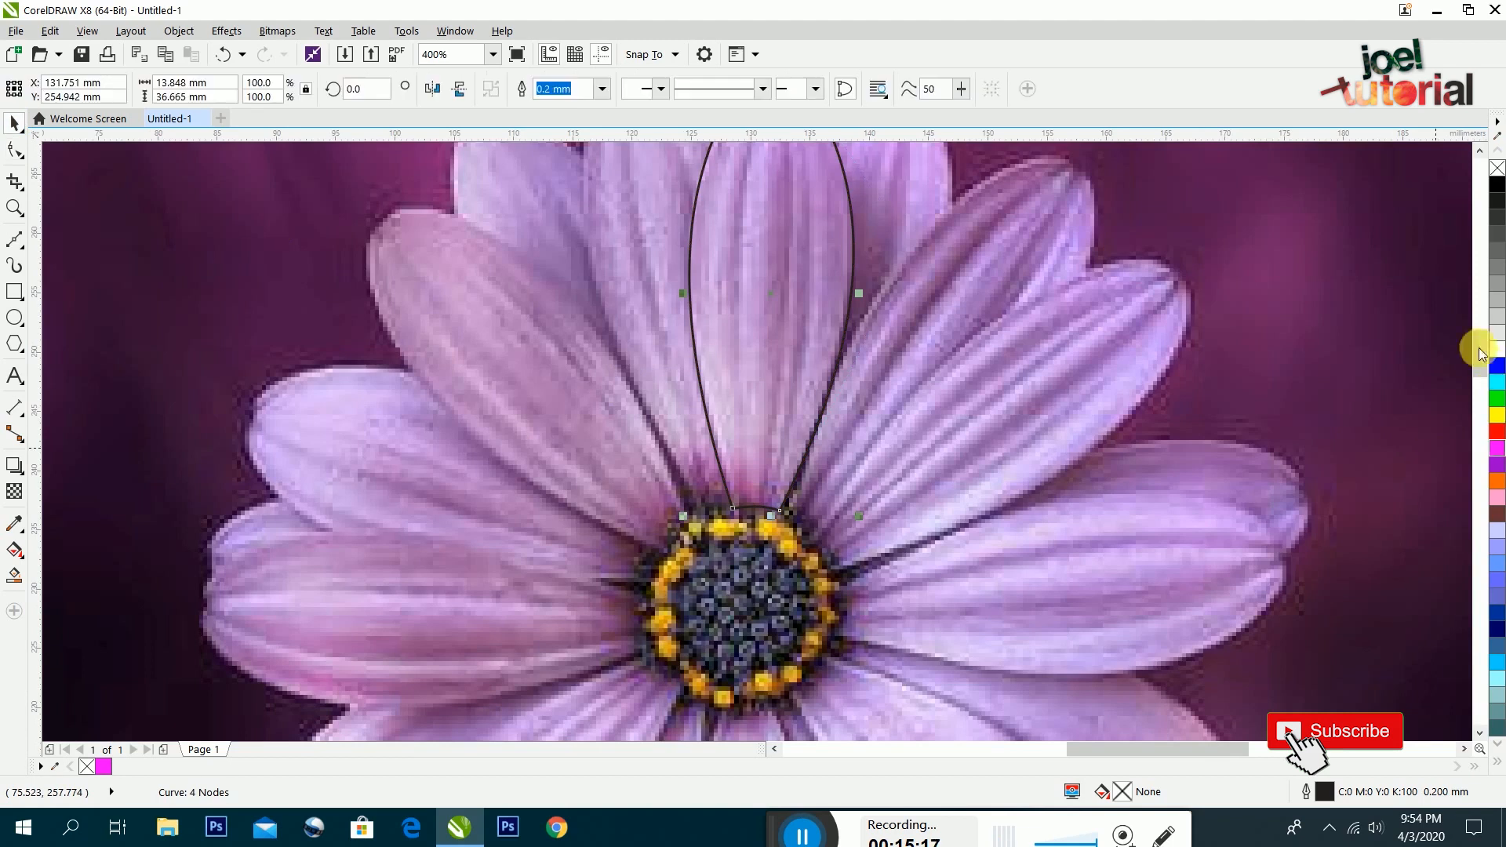
left_click(1500, 449)
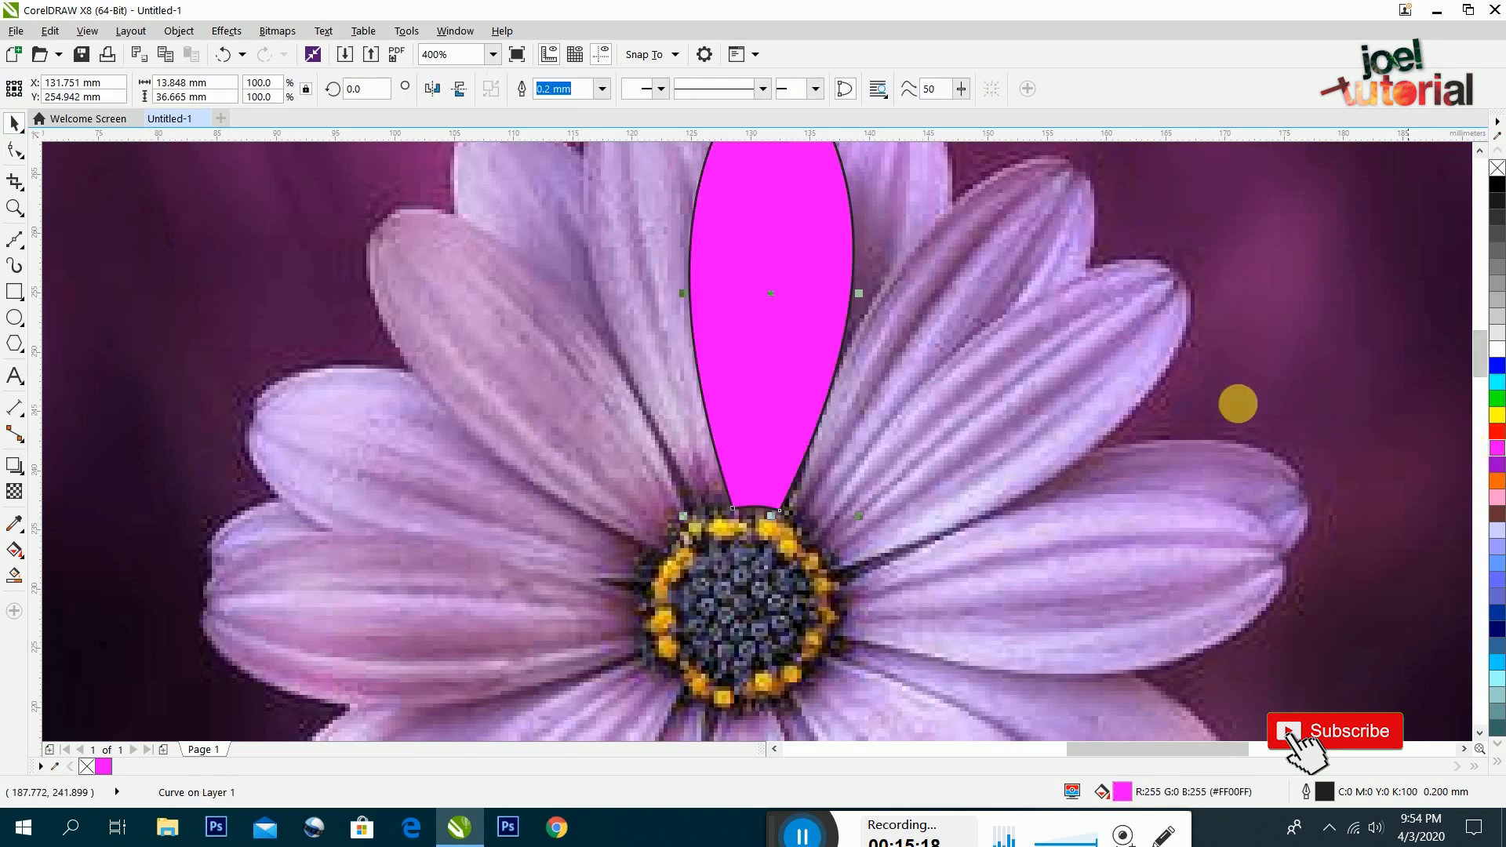
right_click(1499, 169)
scroll(749, 371, "down", 1)
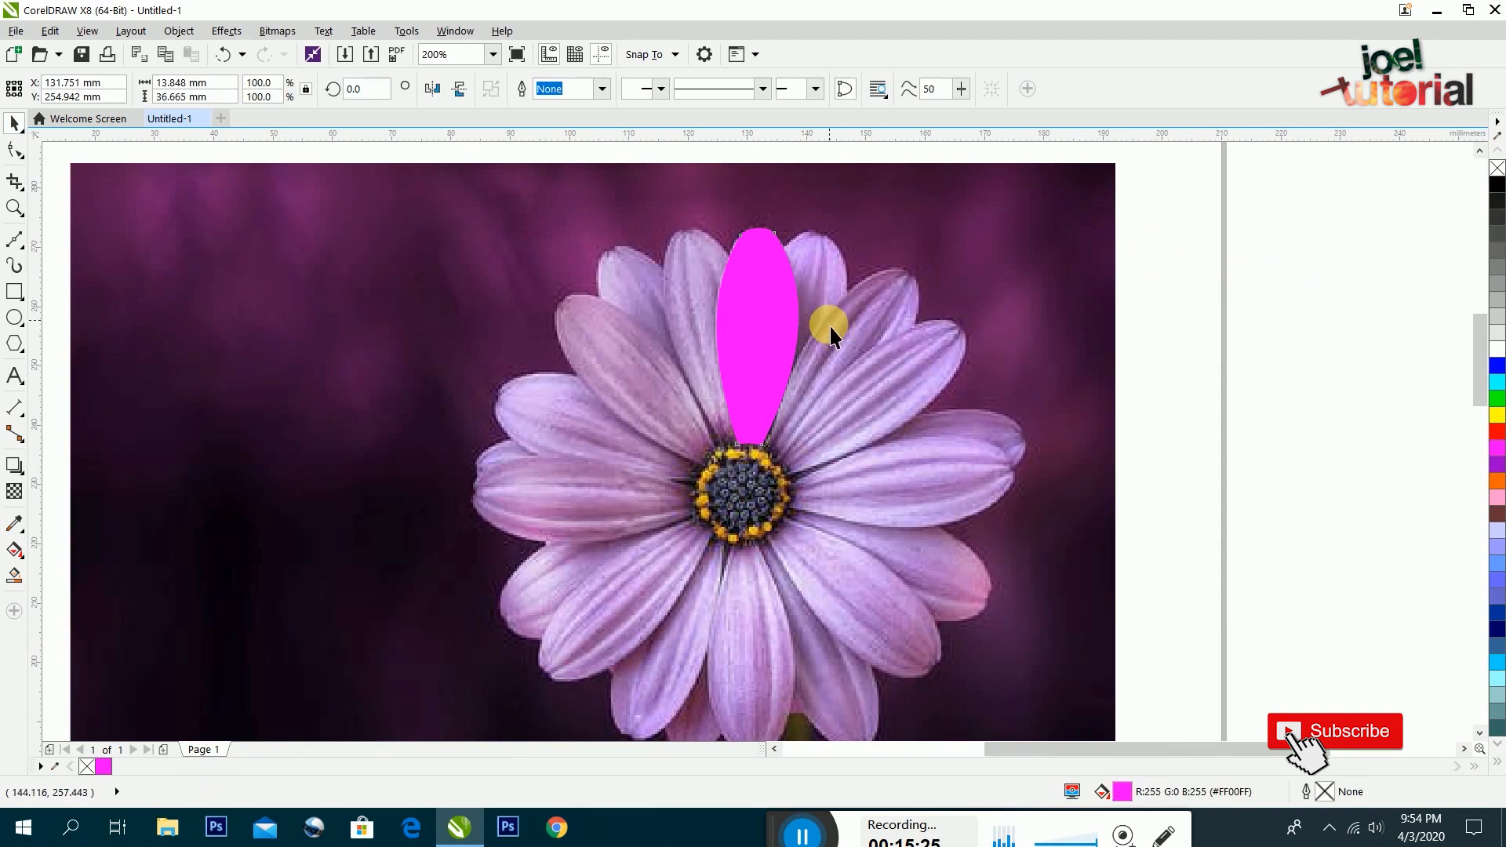
Select the magenta petal and switch it to its rotation handles and centre of rotation
left_click(777, 364)
left_click(872, 354)
left_click(743, 338)
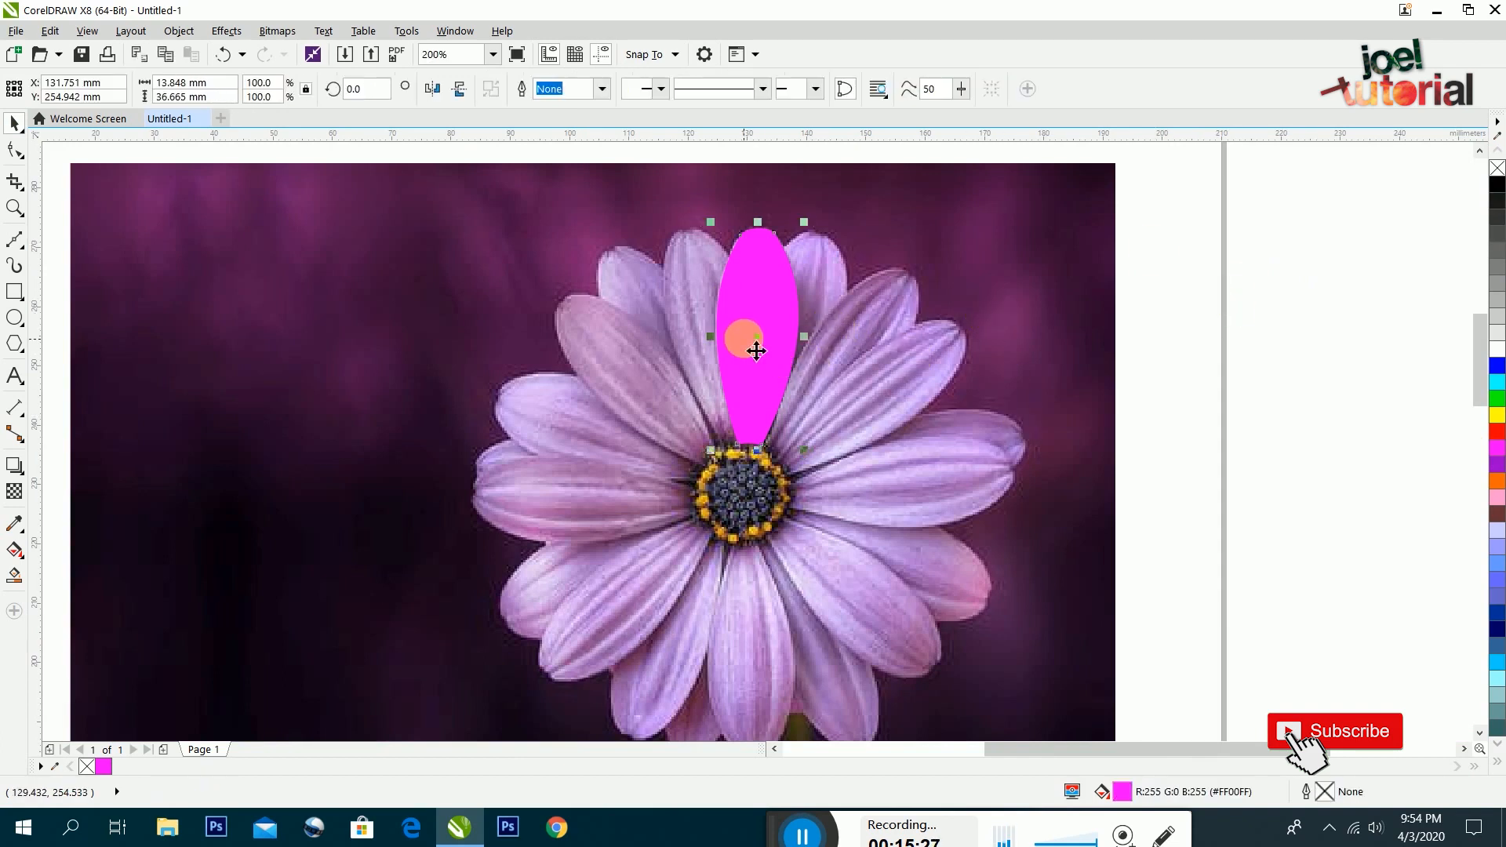
left_click(736, 403)
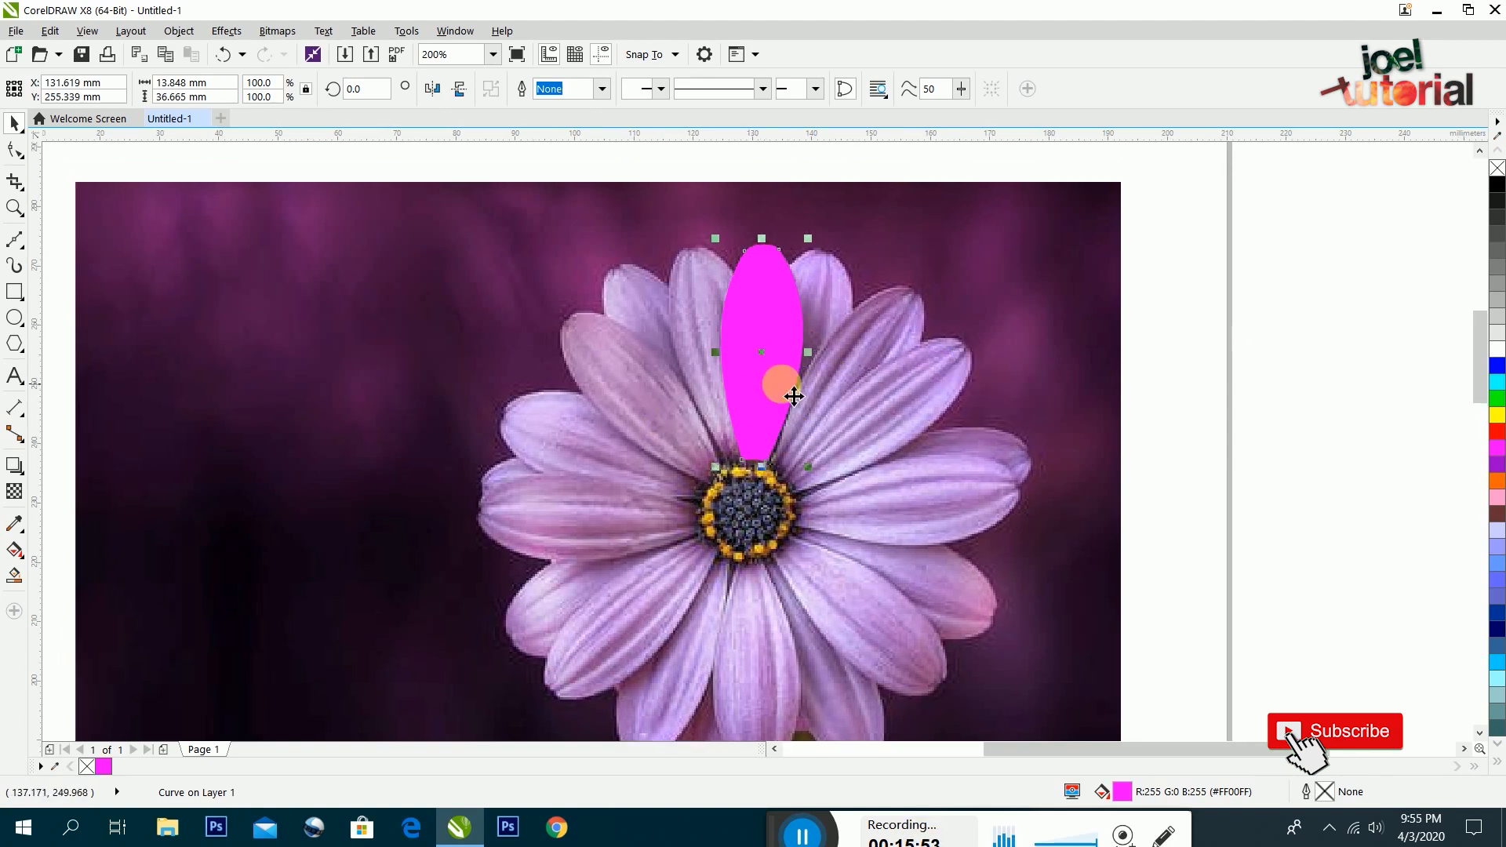
left_click(773, 376)
left_click(776, 385)
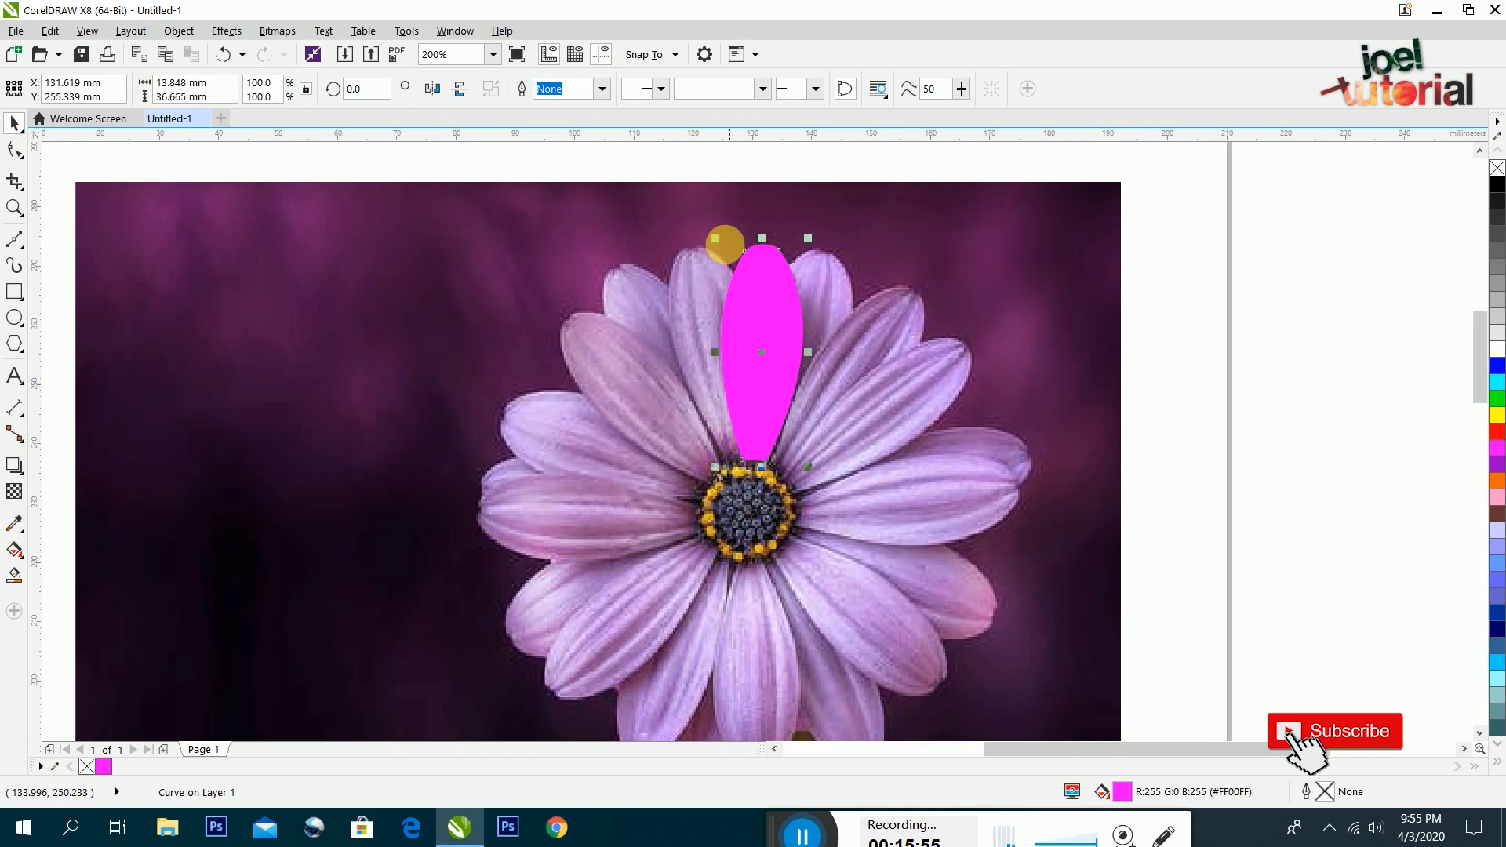
left_click(780, 377)
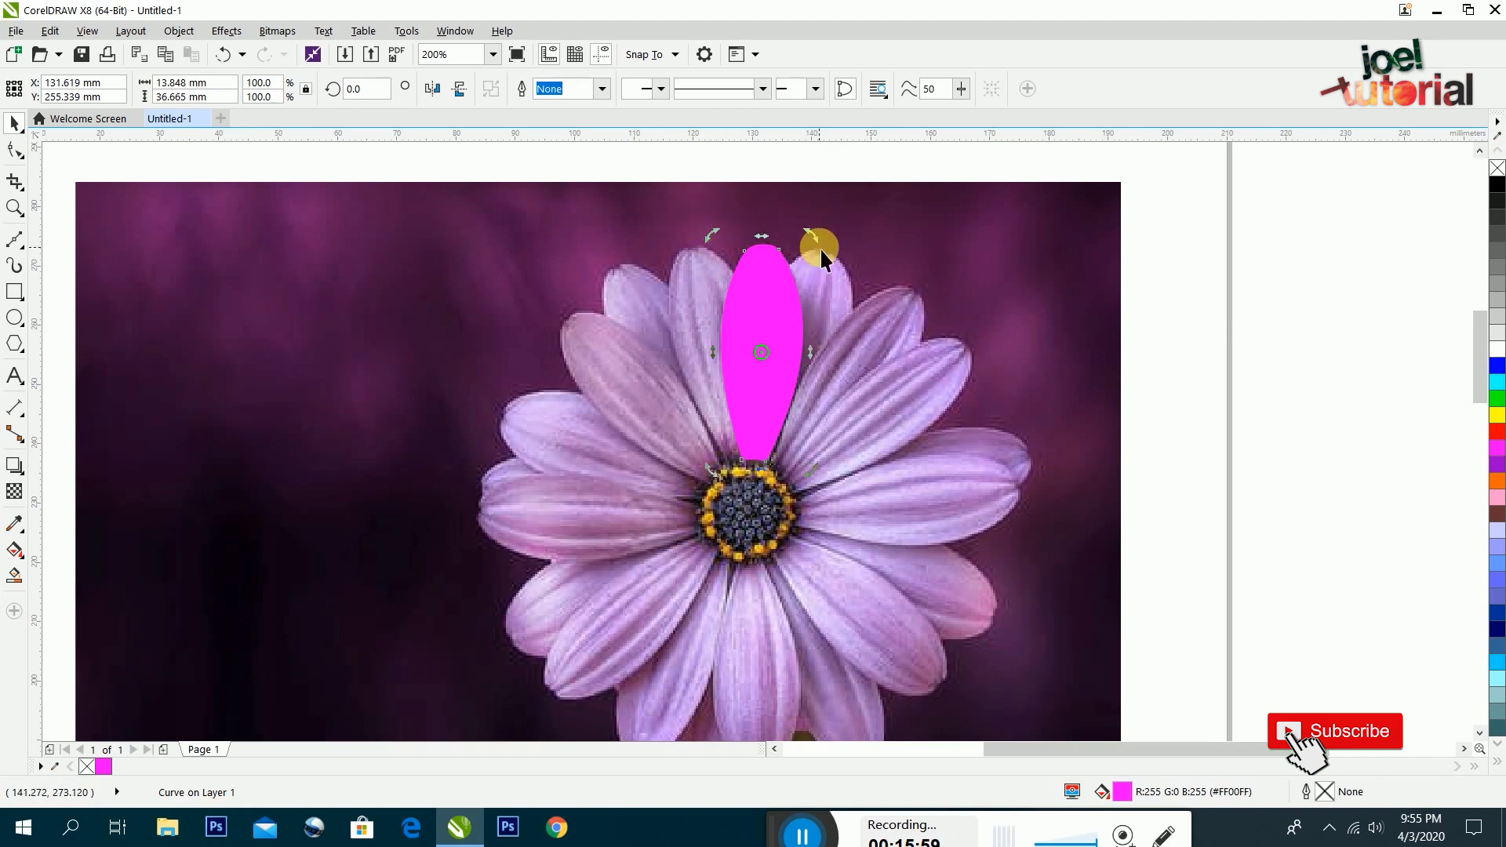
left_click(776, 344)
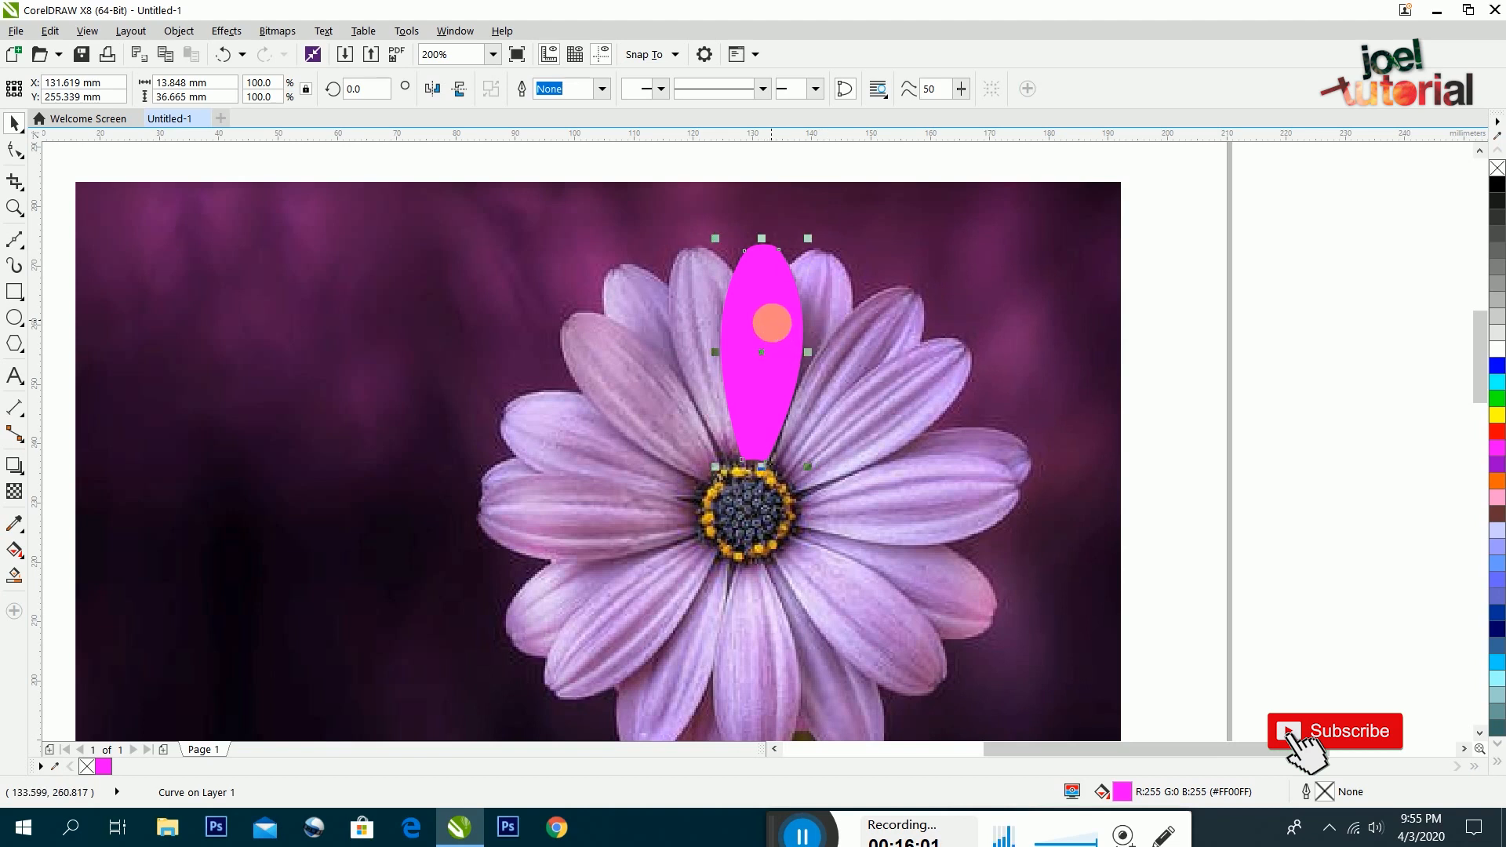
left_click(783, 327)
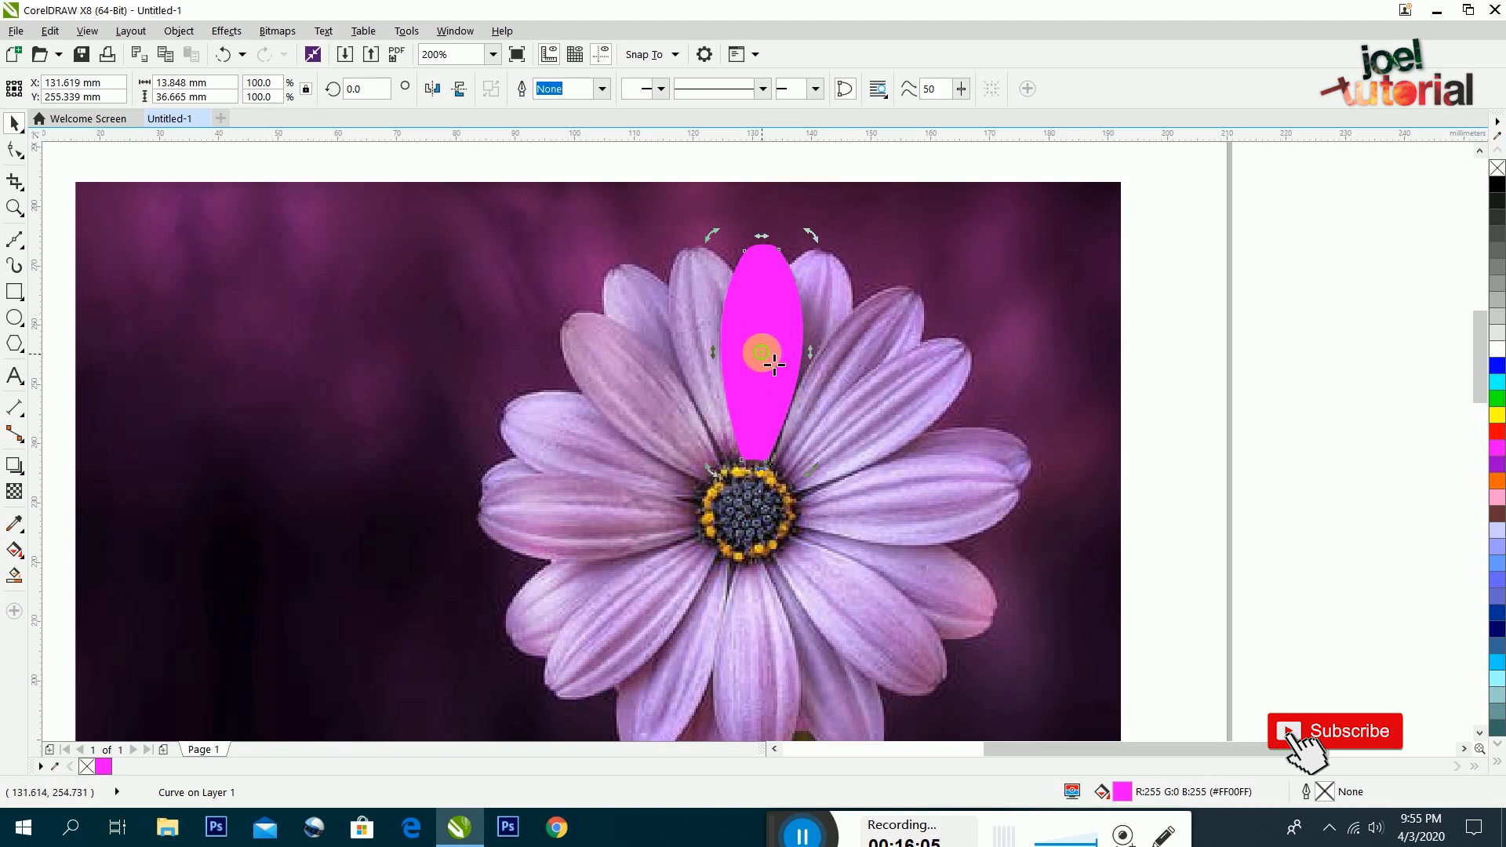
scroll(770, 364, "up", 2)
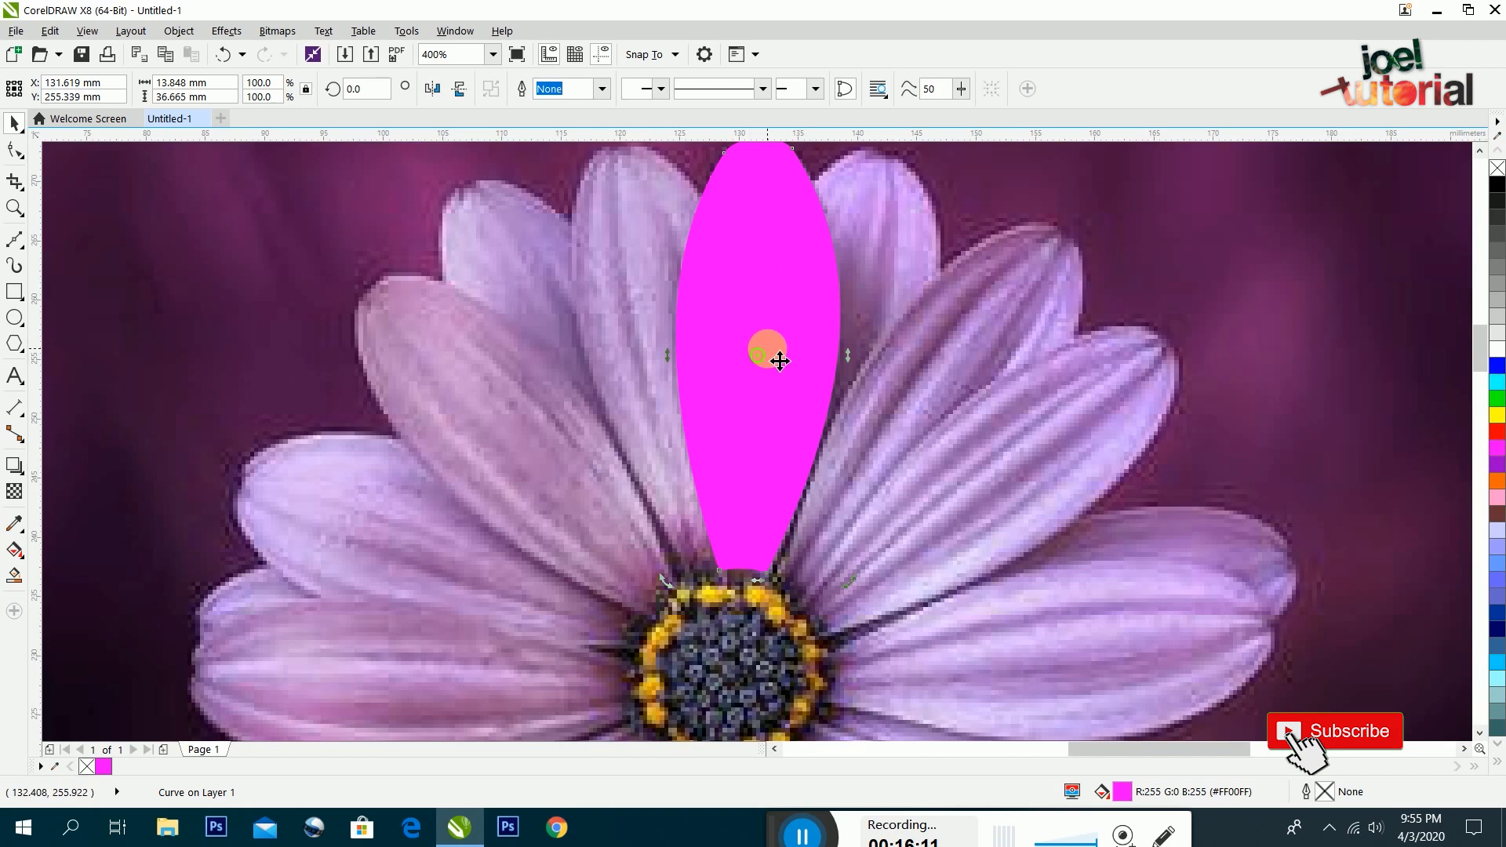
scroll(783, 353, "down", 2)
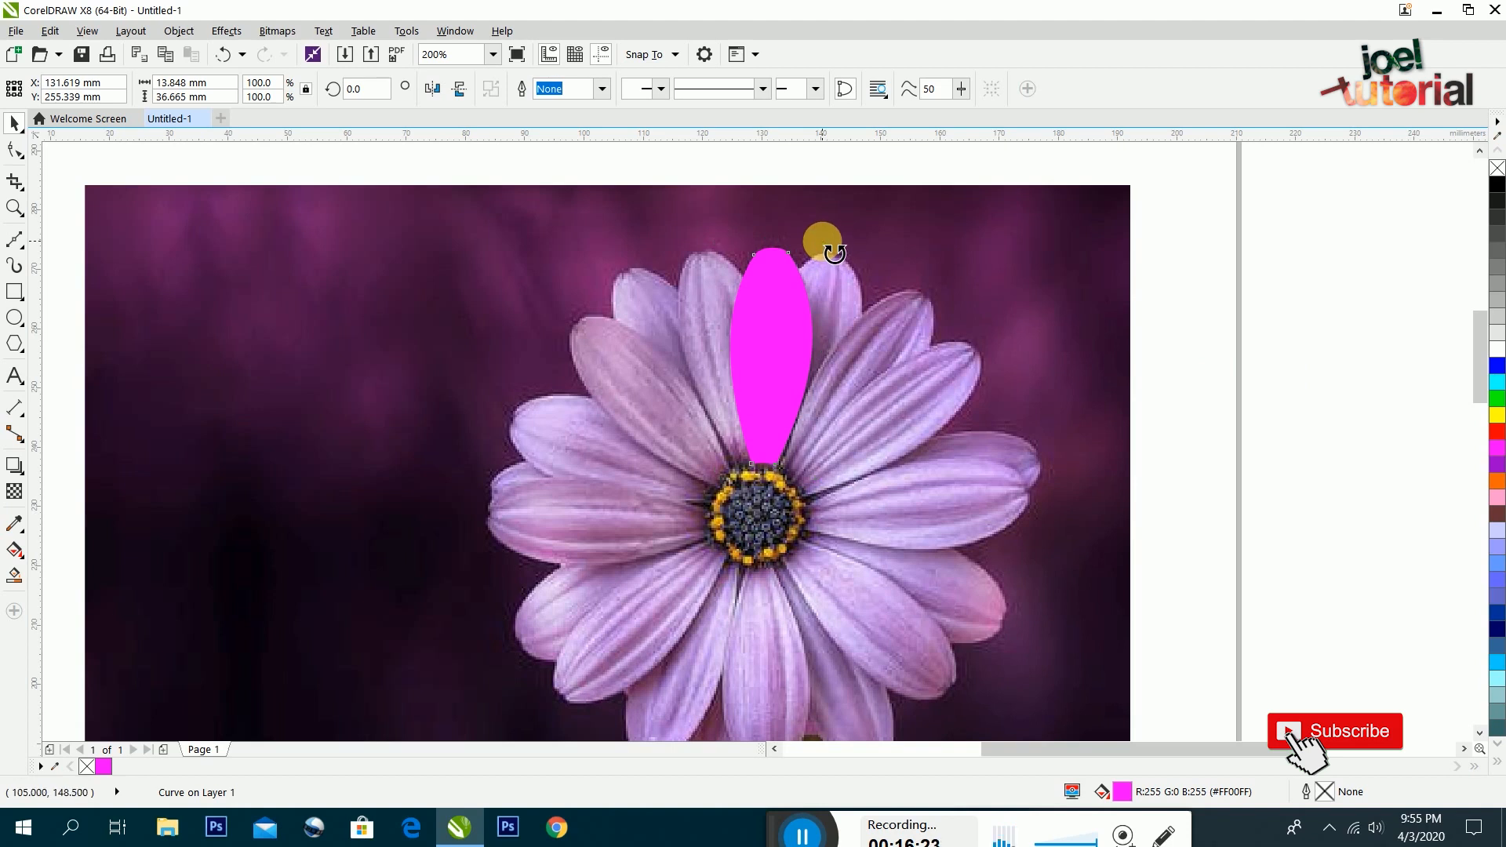
Try to place rotated copies of the magenta petal around the flower's centre, undo them, and reselect the original petal
left_click_drag(834, 253, 980, 330)
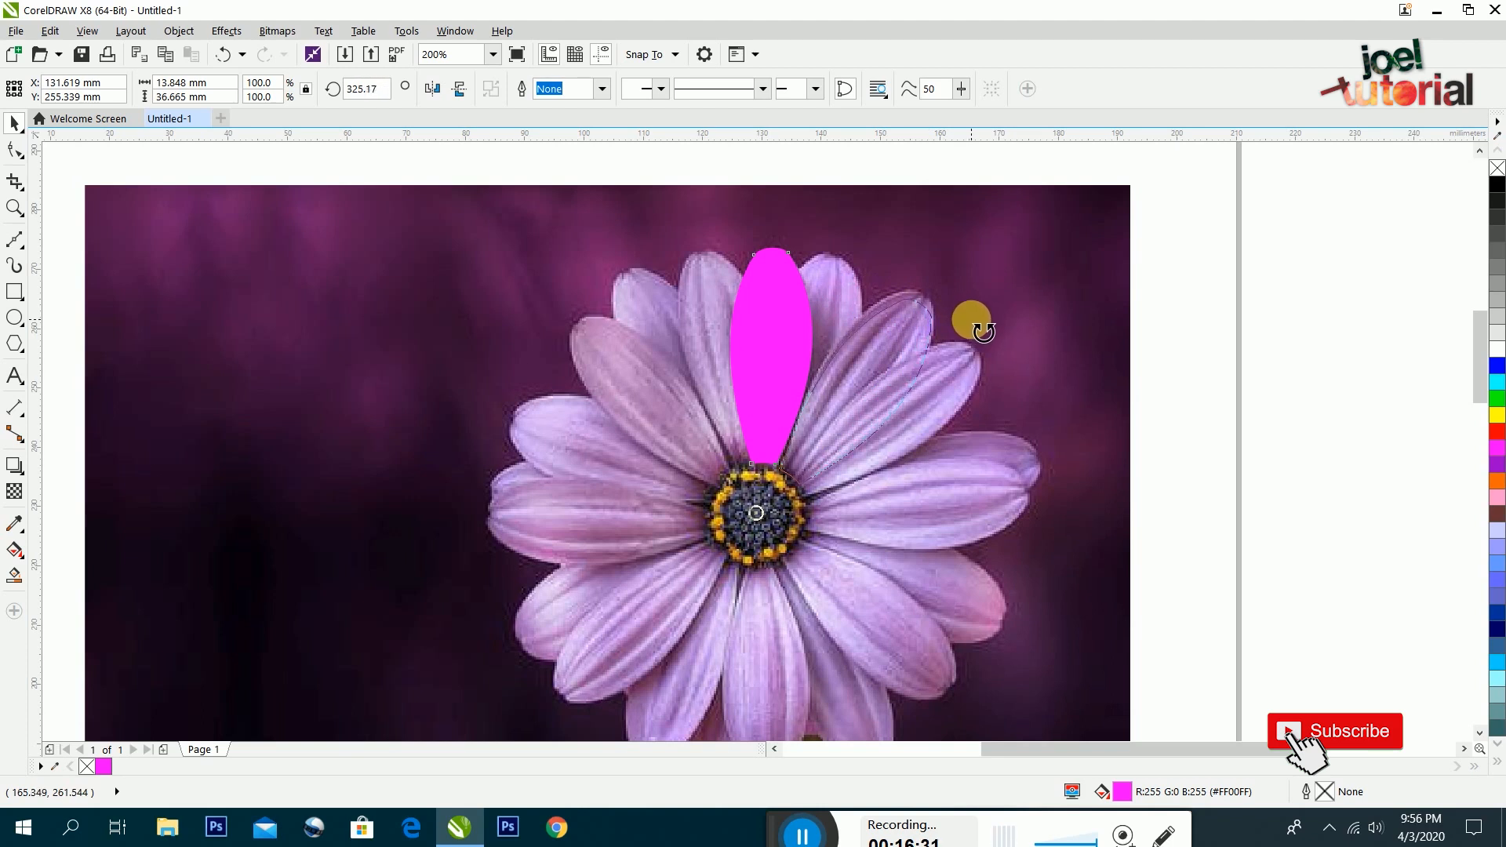
left_click_drag(971, 319, 973, 322)
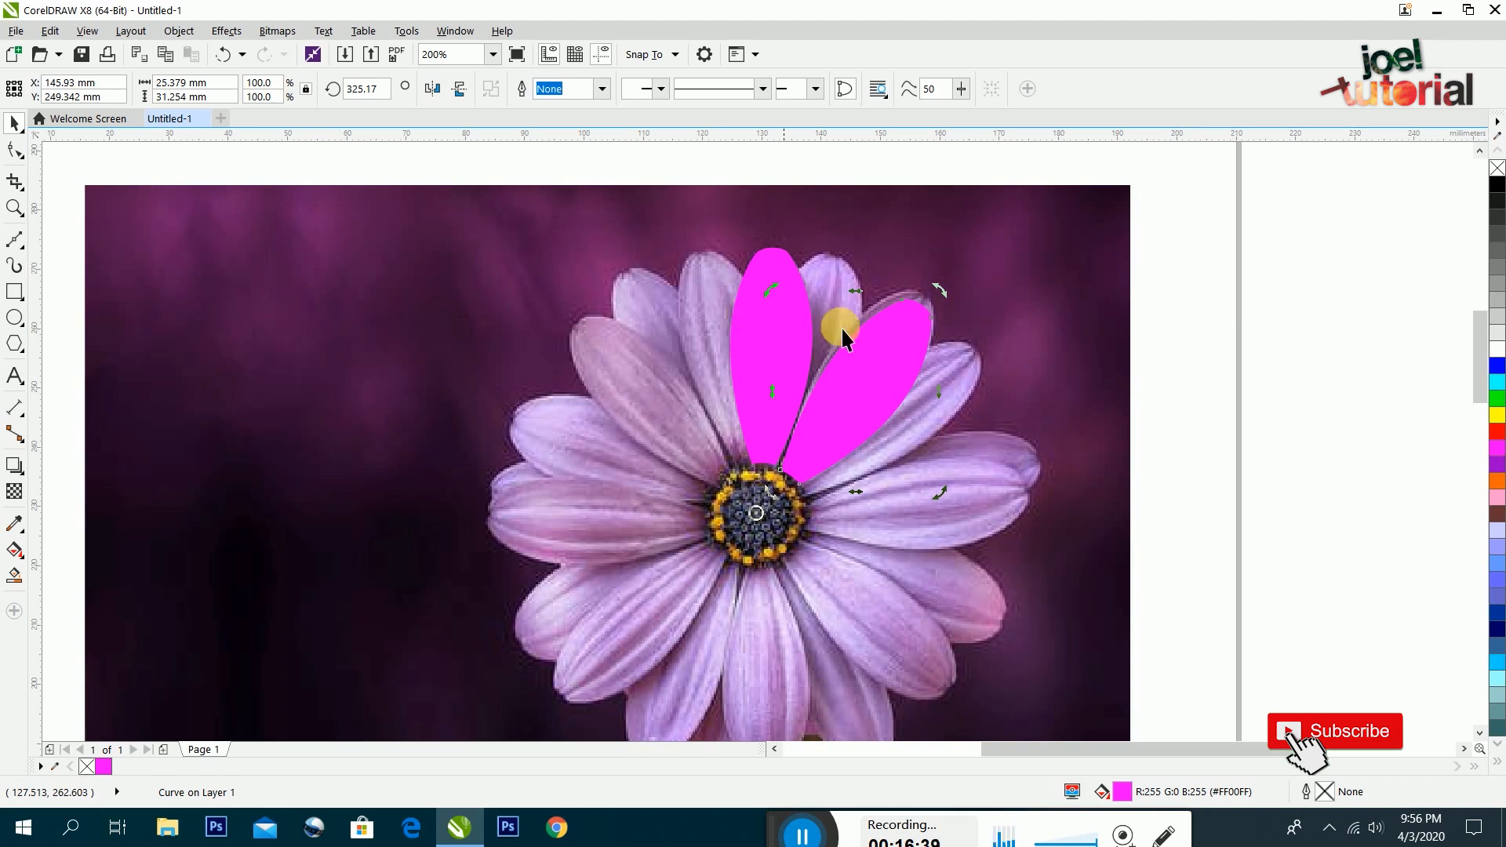
left_click_drag(942, 292, 1063, 465)
key("ctrl+z")
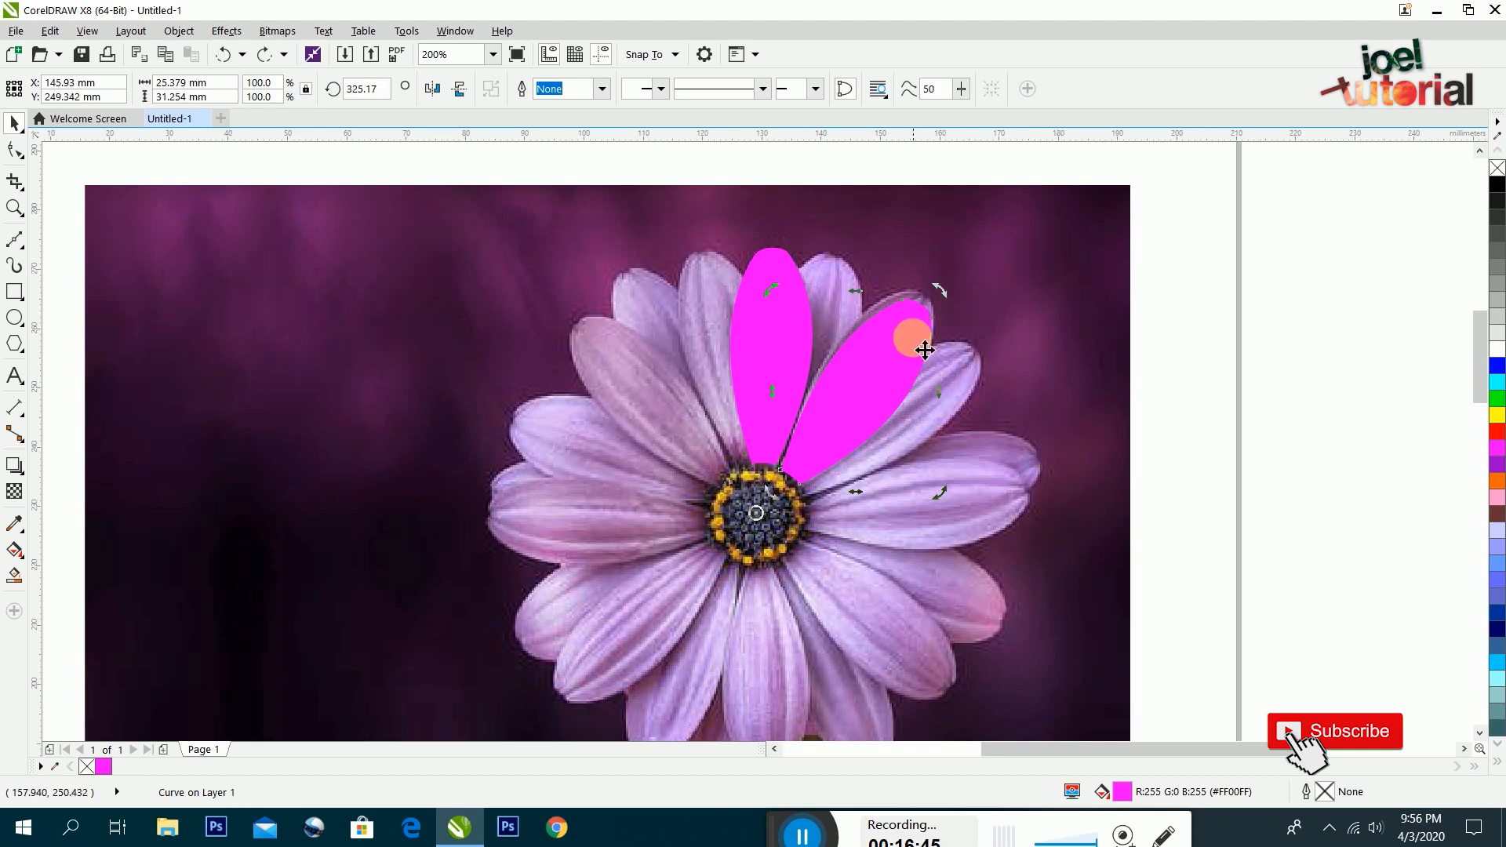
key("ctrl+z")
left_click(775, 307)
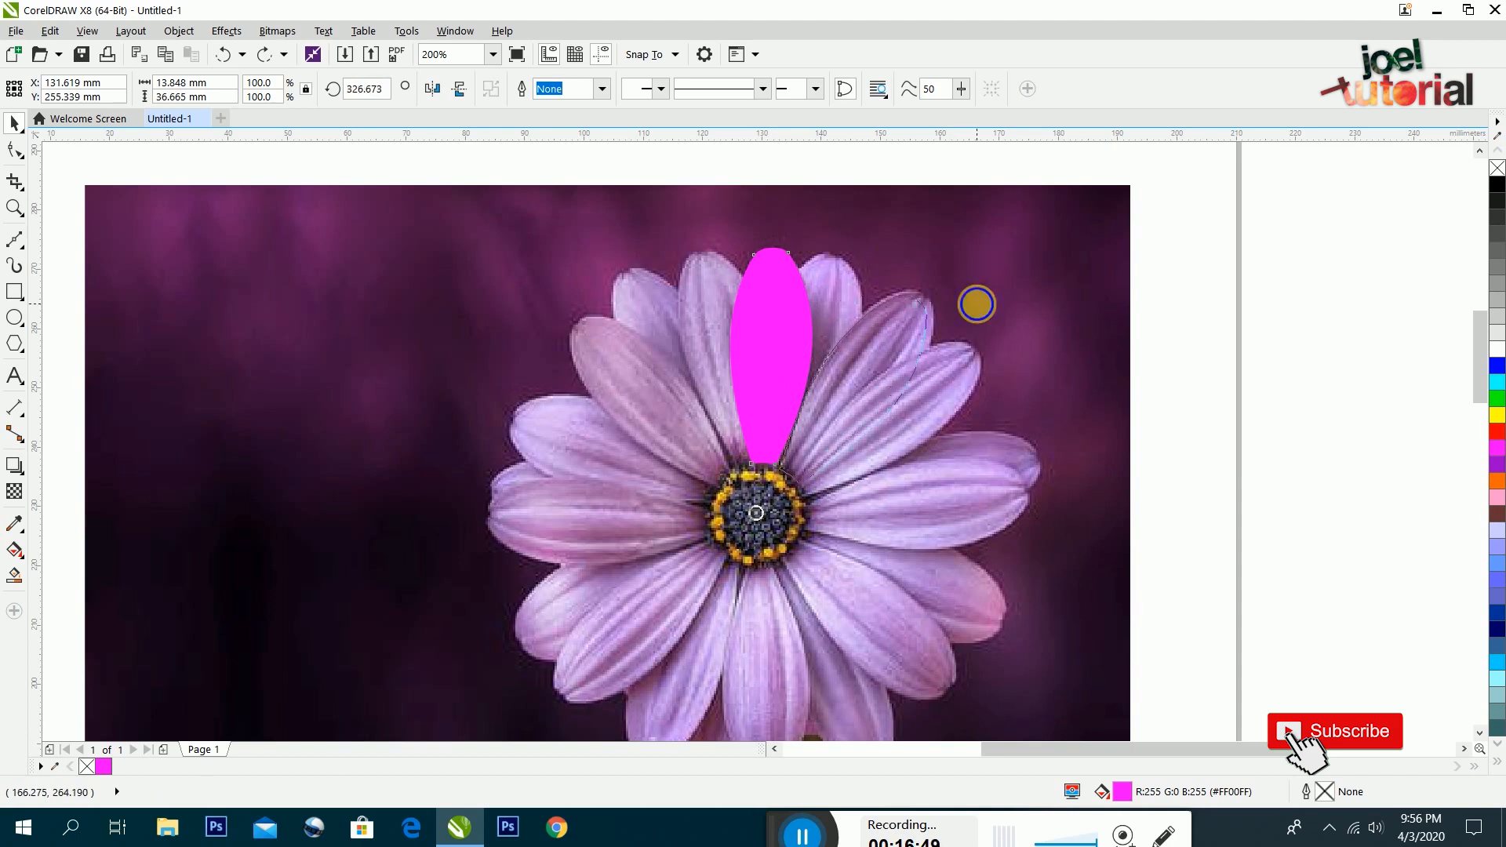
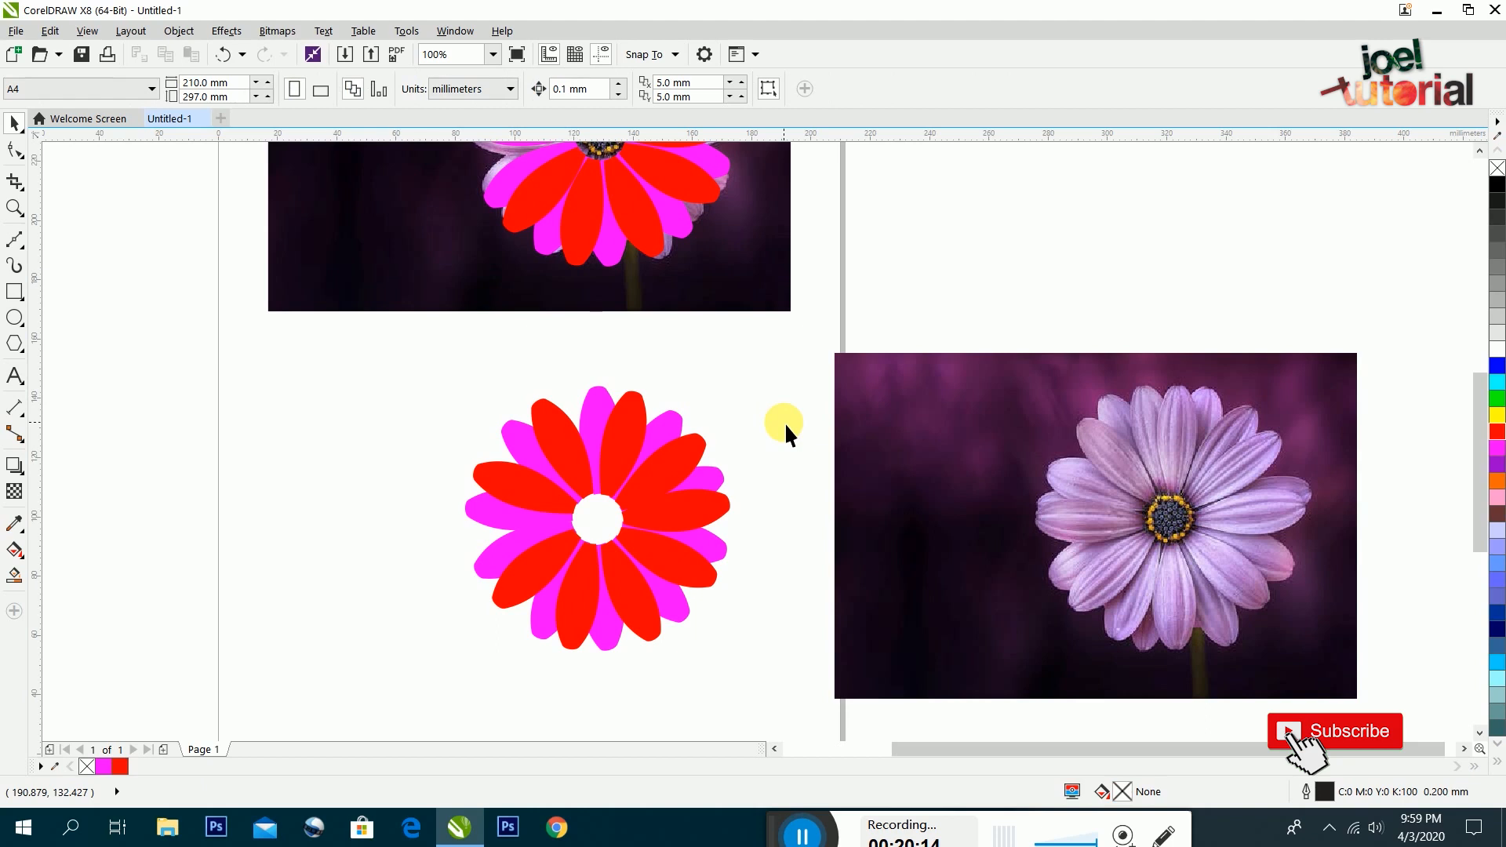
Rotate a copy of the upper-left red petal about the flower's centre into the gap above the lower-left red petal
left_click(501, 577)
left_click(521, 487)
left_click(504, 487)
left_click_drag(463, 471, 461, 538)
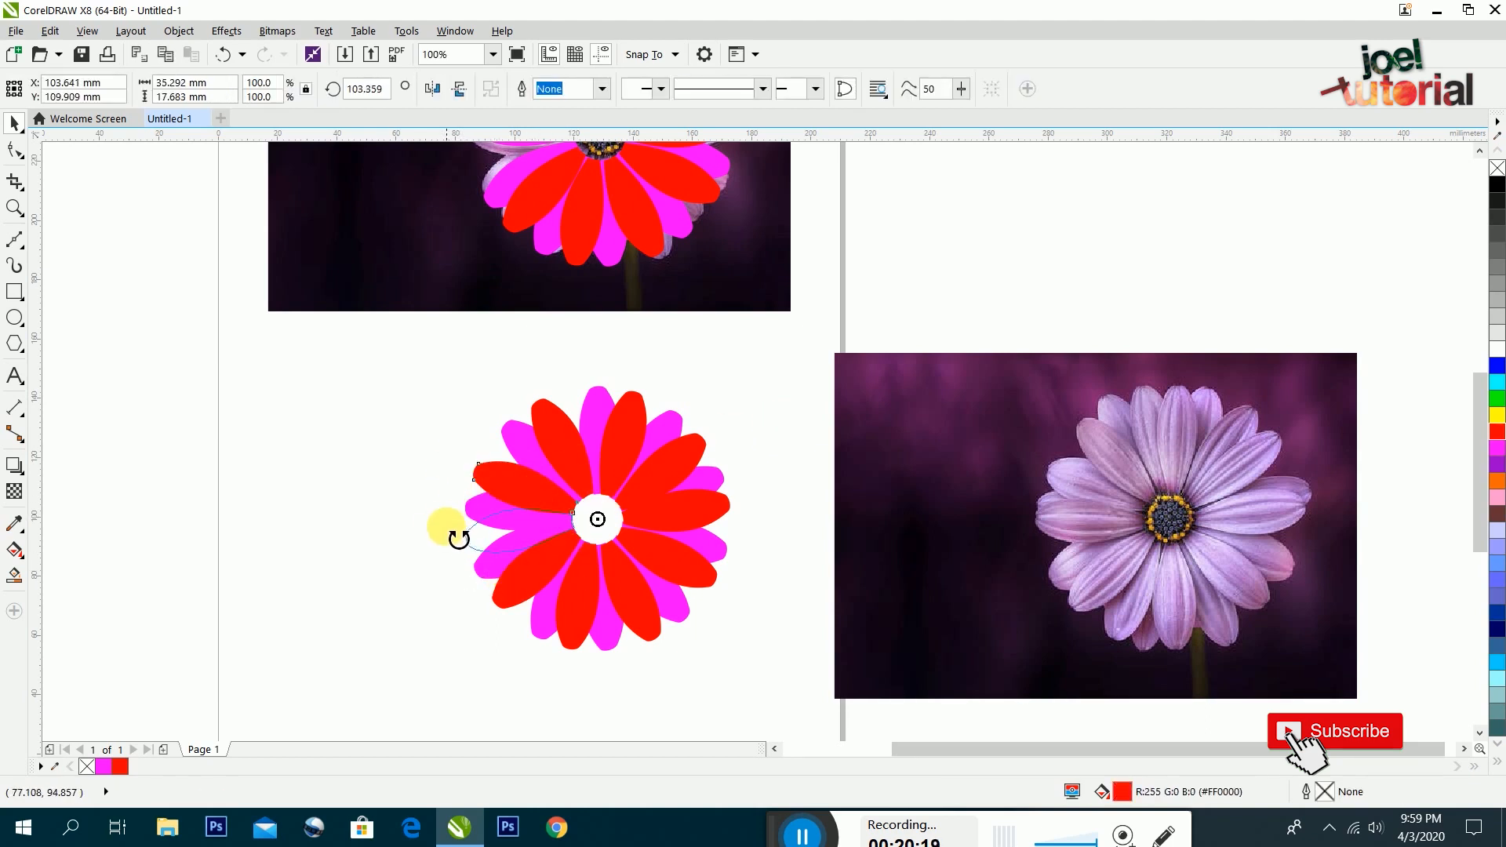
Rotate the lower-left red petal slightly about the flower's centre to even out the spacing, and deselect it
double_click(510, 585)
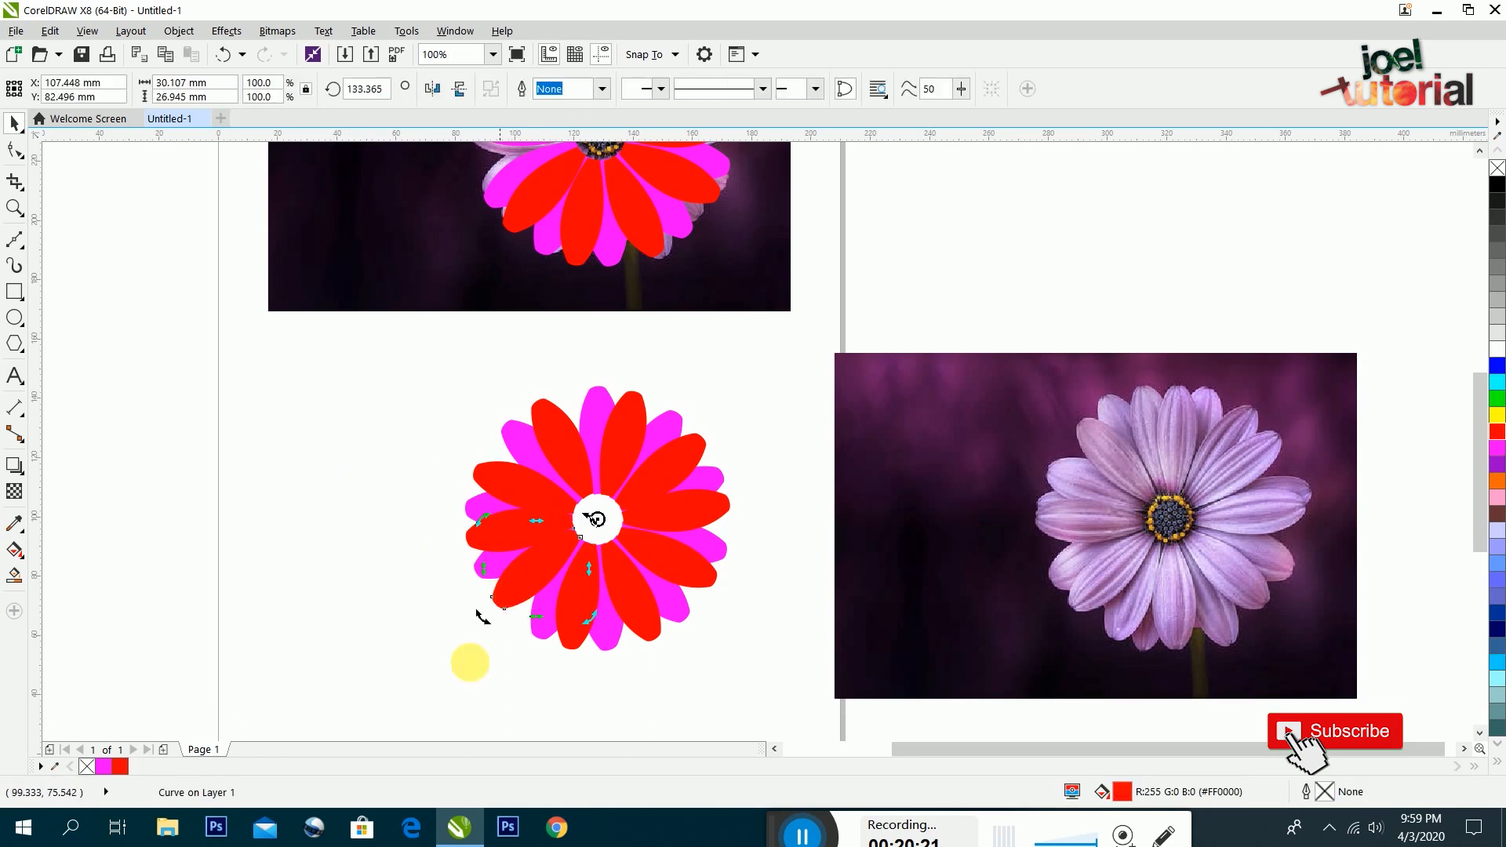
left_click_drag(483, 620, 488, 628)
left_click(506, 487)
left_click(506, 486)
left_click(758, 467)
Move the separate flower photo slightly closer to the drawn flower
scroll(736, 384, "down", 2)
scroll(729, 380, "up", 2)
left_click_drag(889, 484, 852, 468)
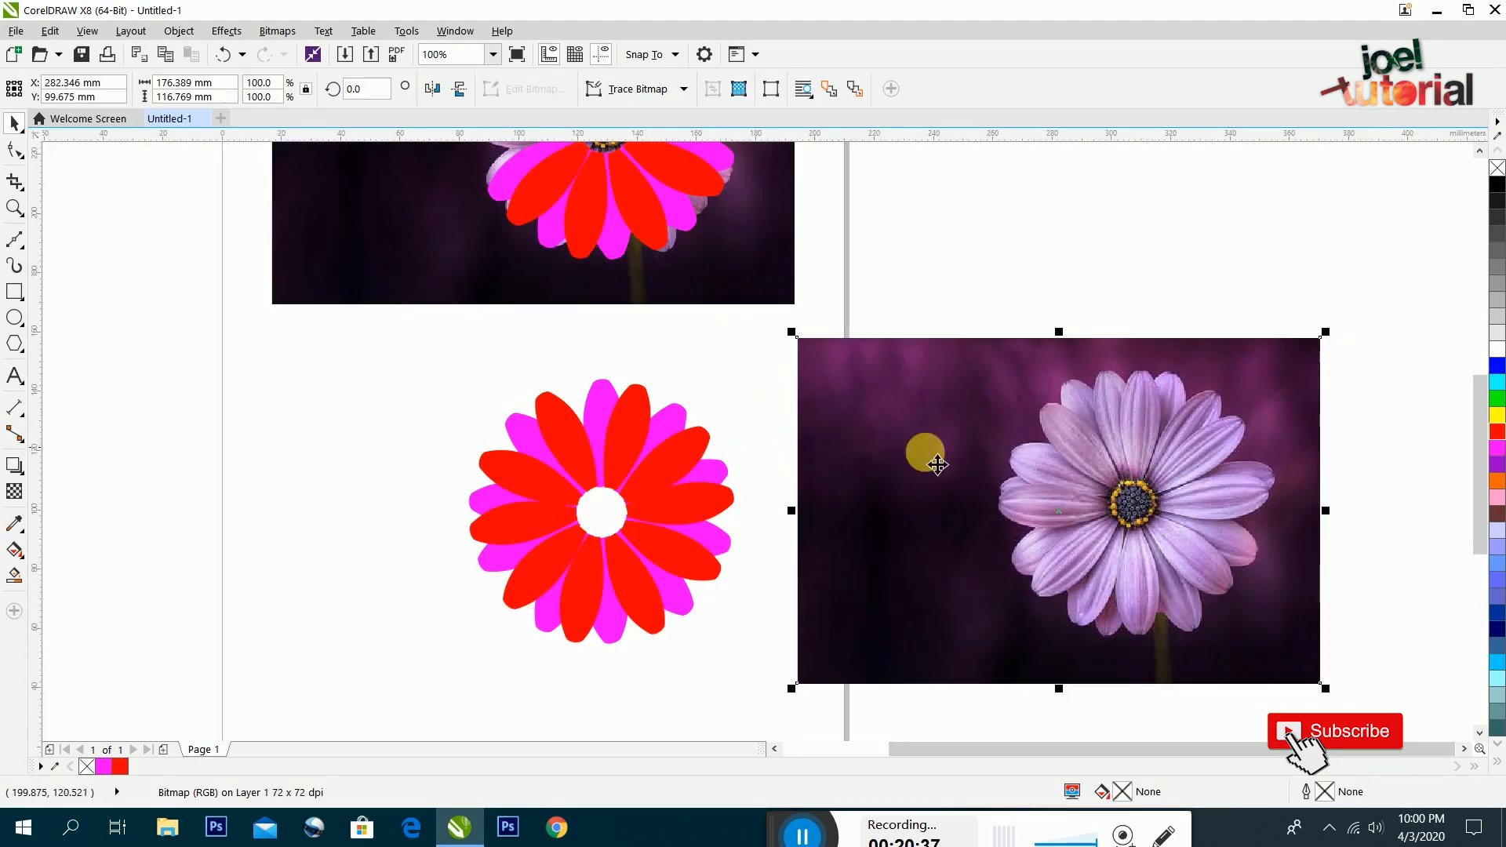
scroll(678, 448, "down", 2)
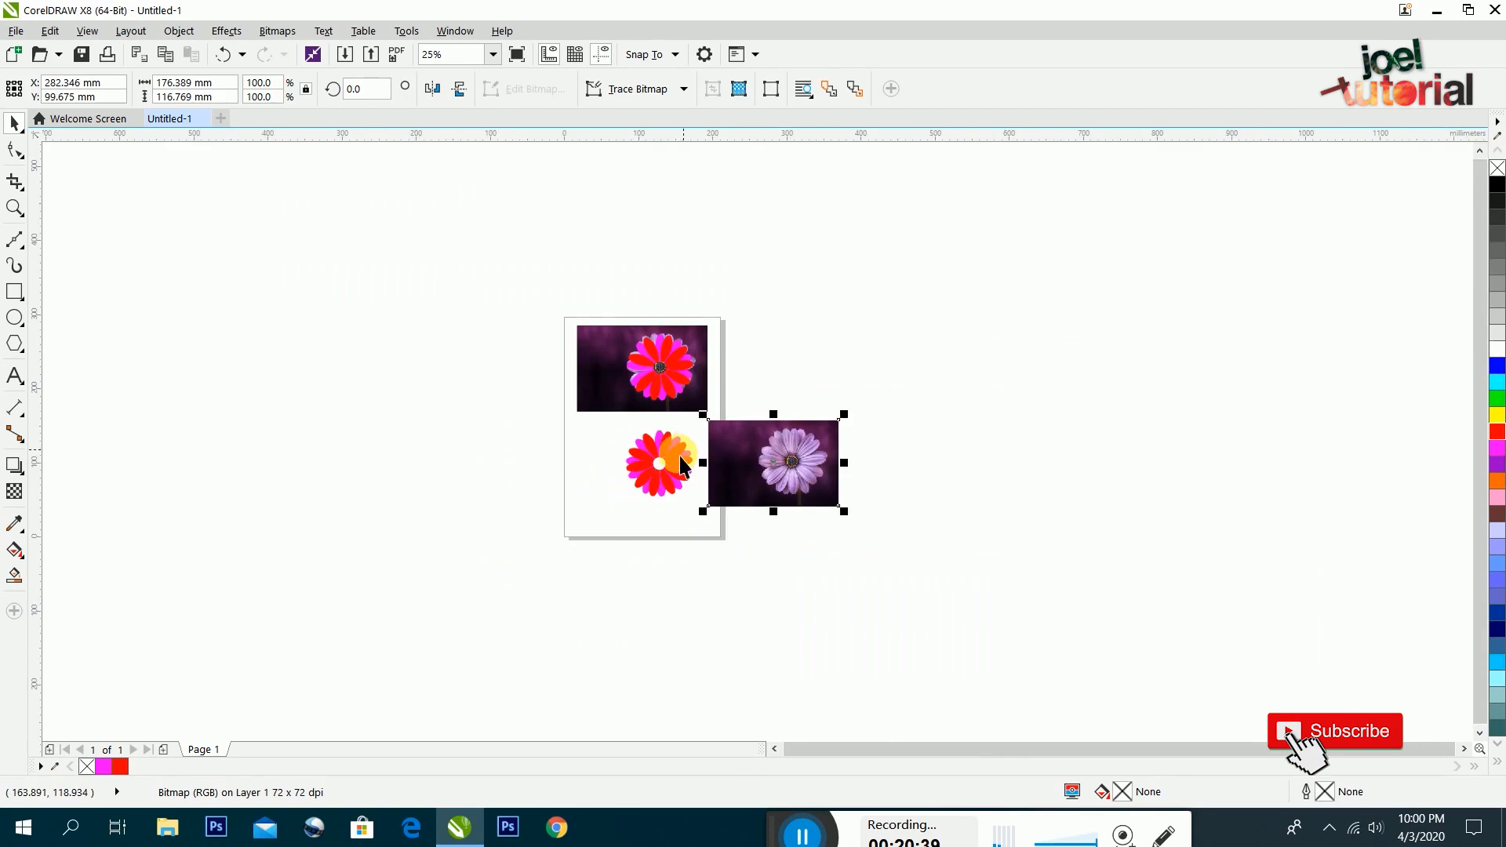
scroll(689, 462, "up", 2)
scroll(706, 366, "down", 2)
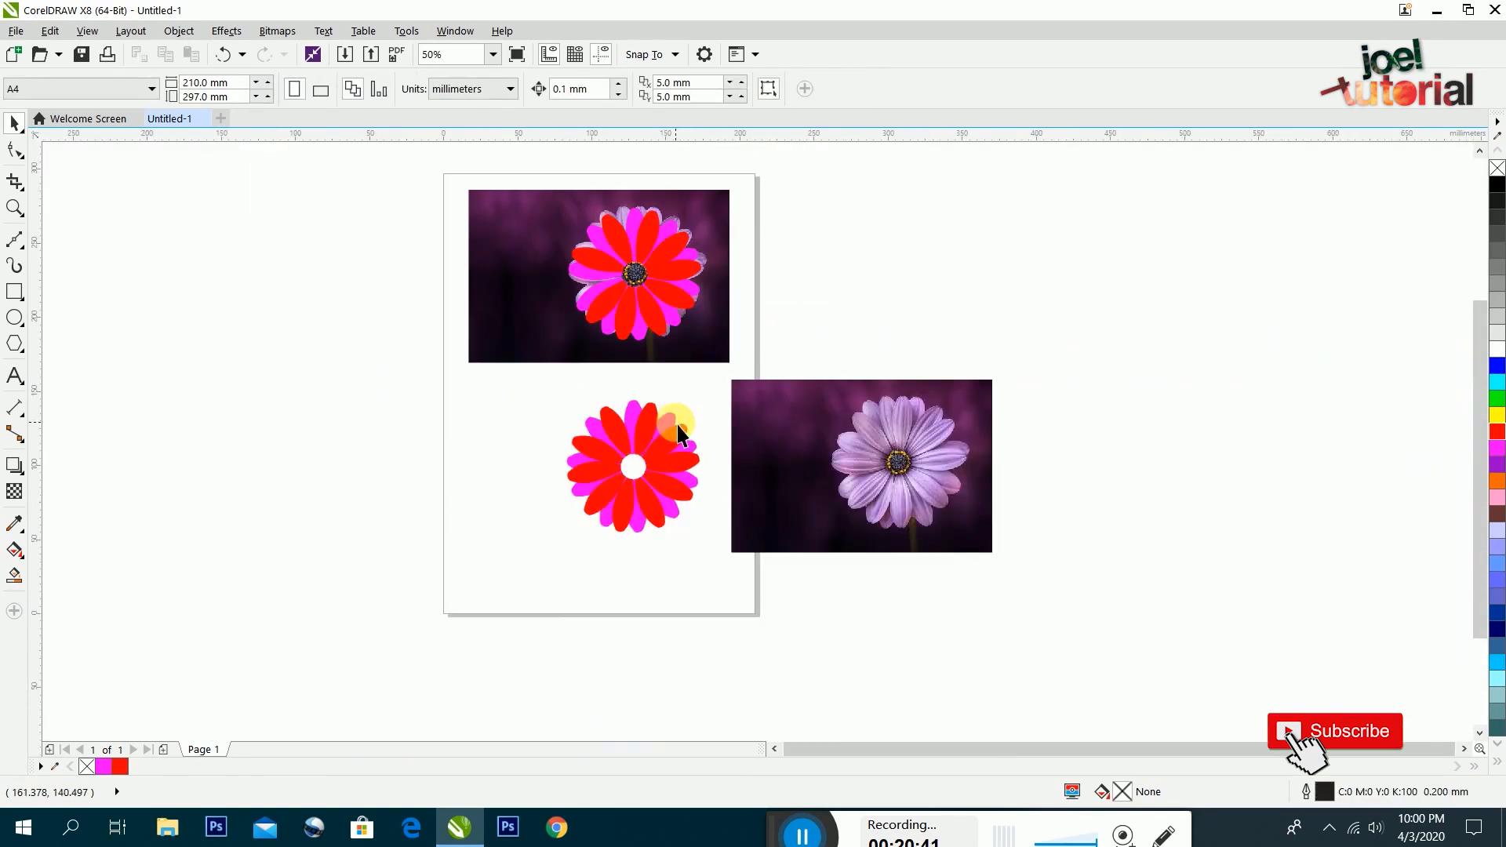
scroll(685, 439, "up", 1)
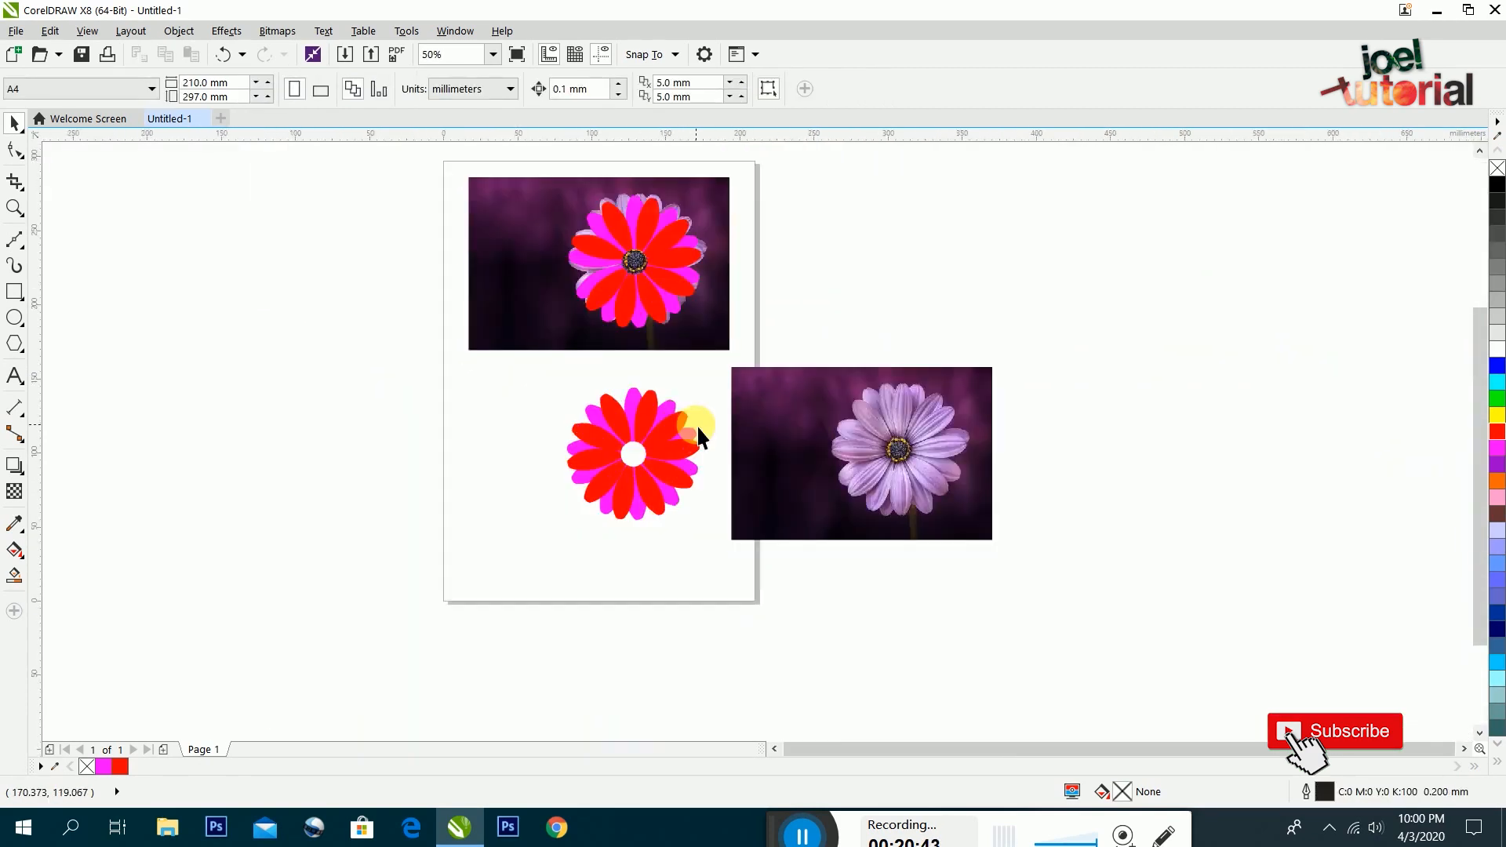
scroll(681, 428, "up", 1)
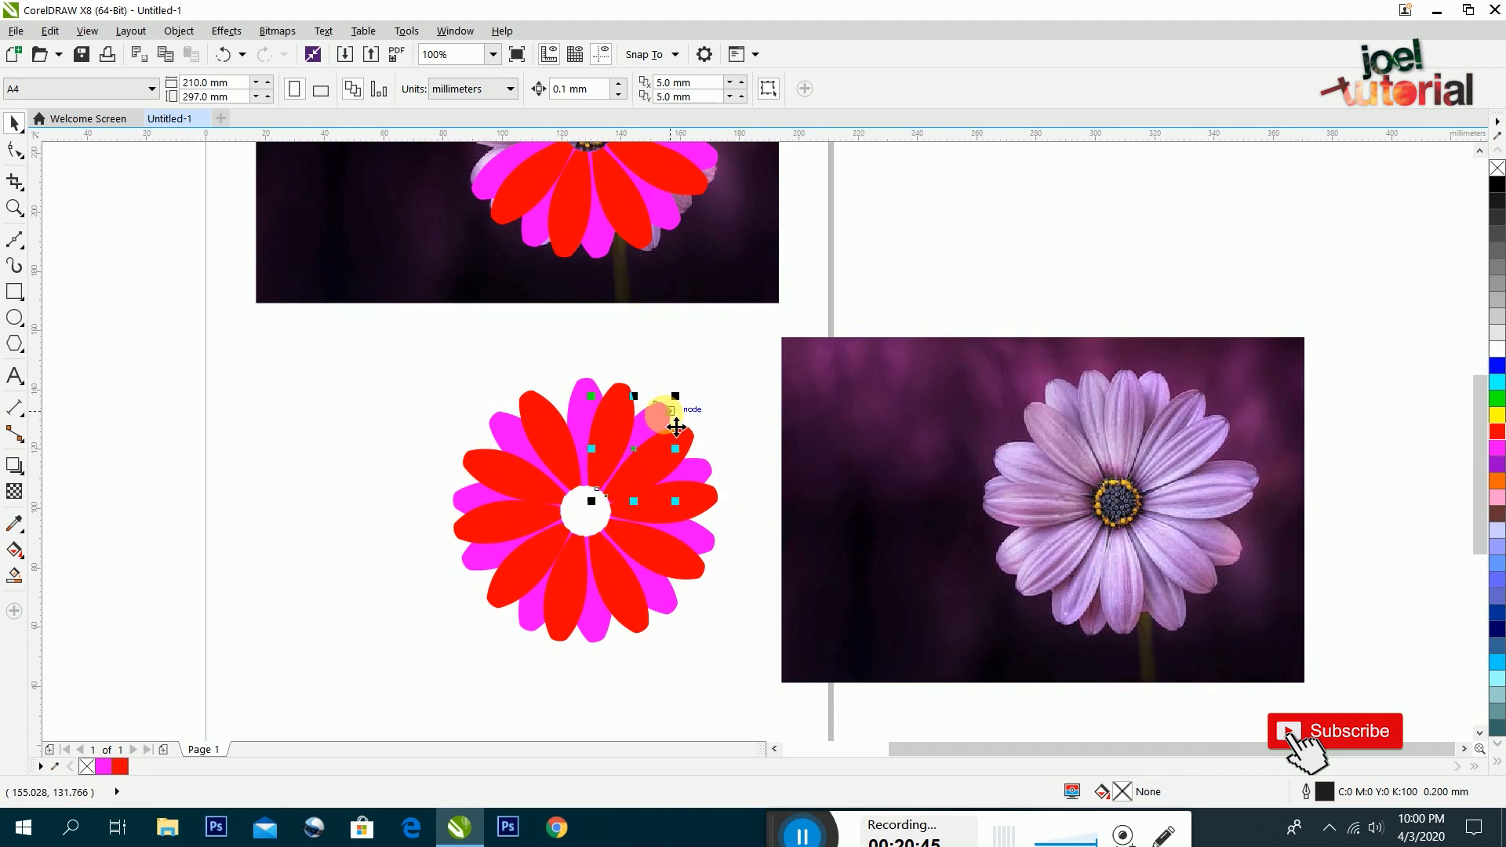
left_click(659, 412)
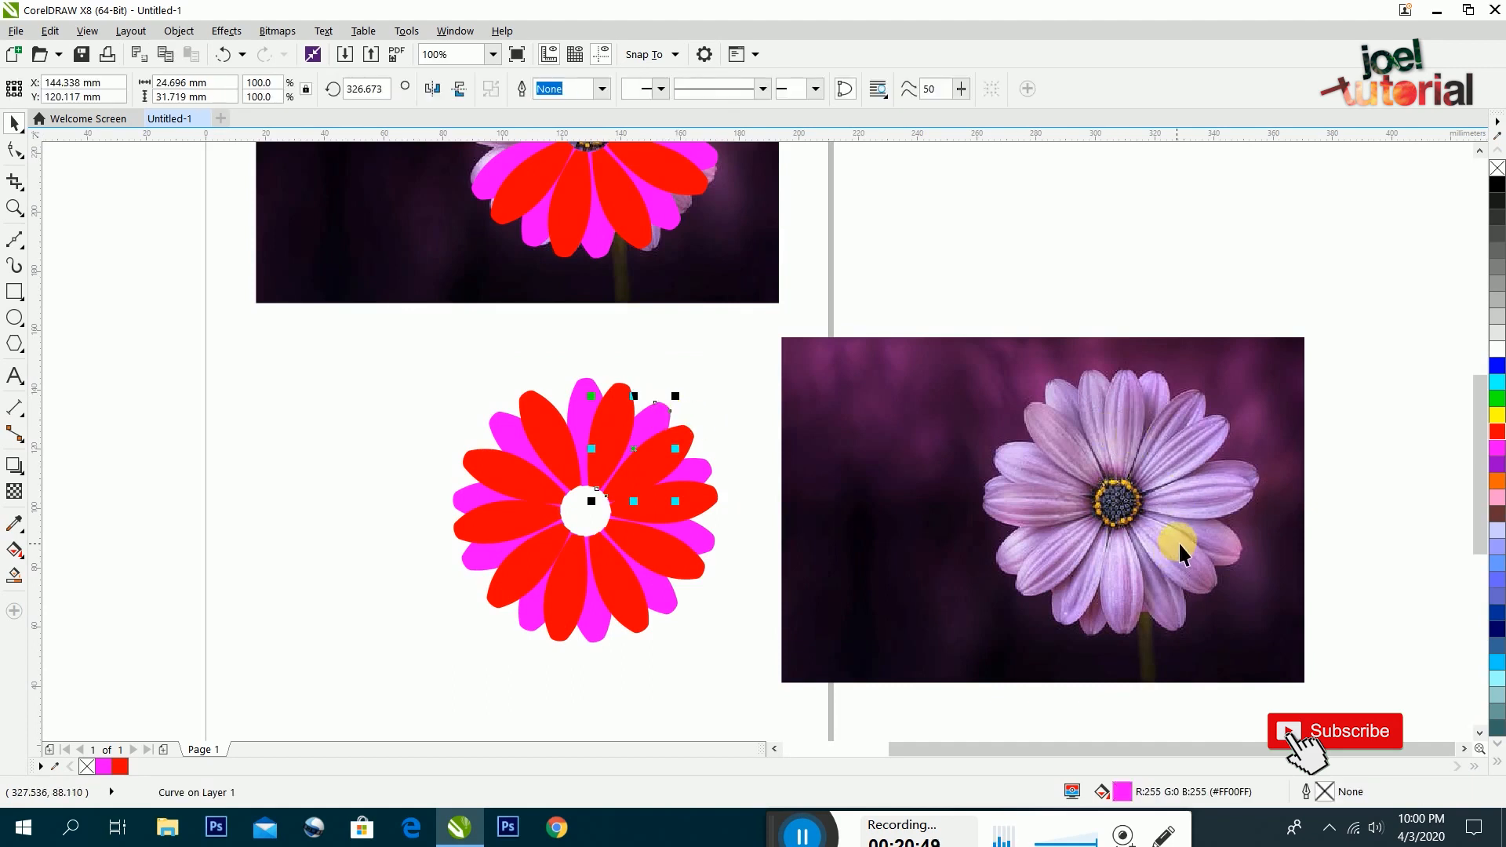
left_click(690, 396)
left_click(653, 424)
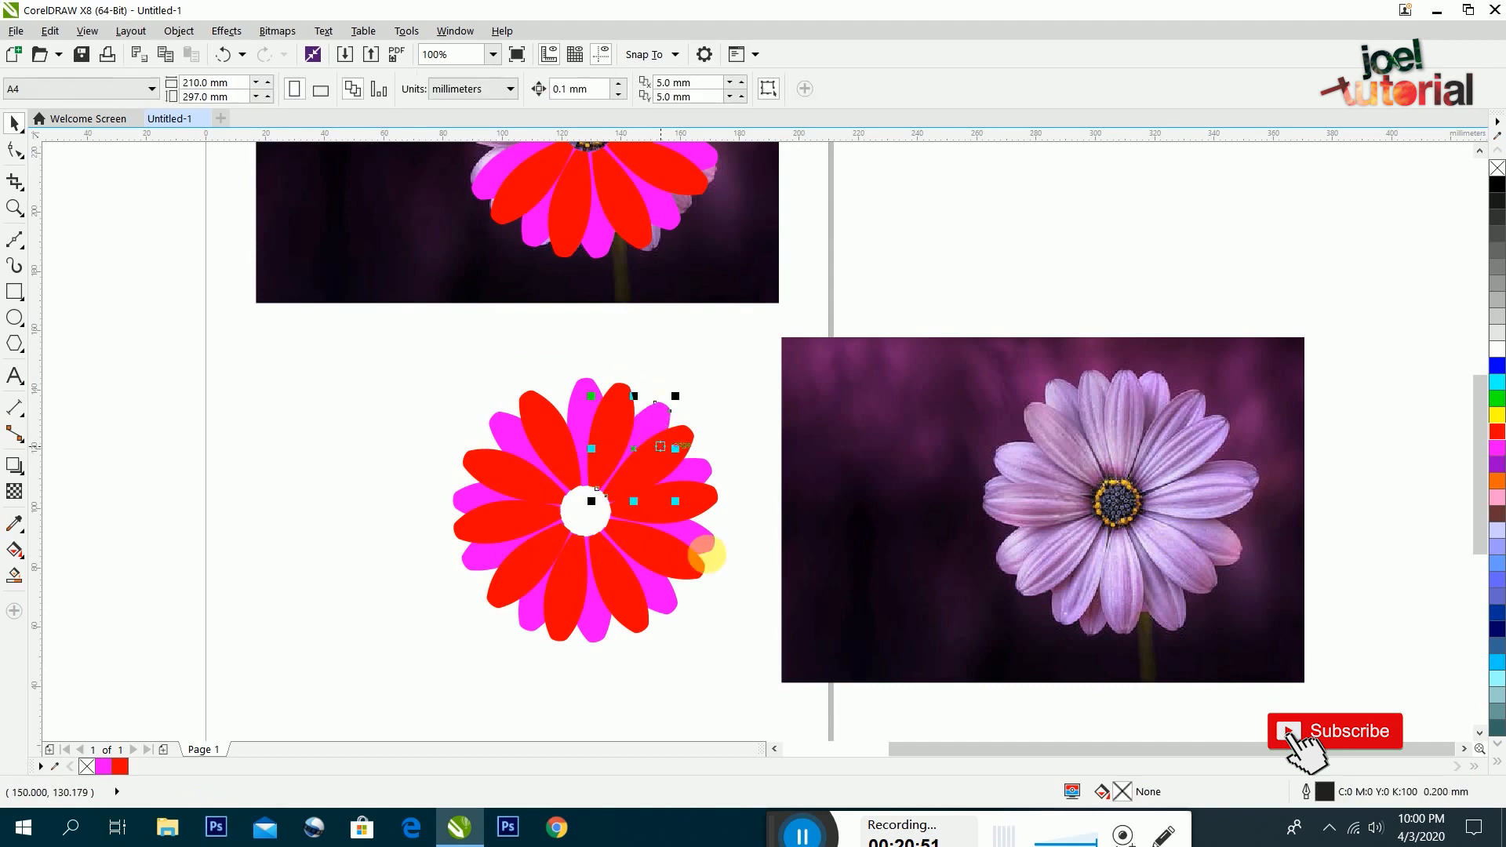
Change the fill of the red petal beside the top magenta petal to a linear fountain fill
left_click(616, 432)
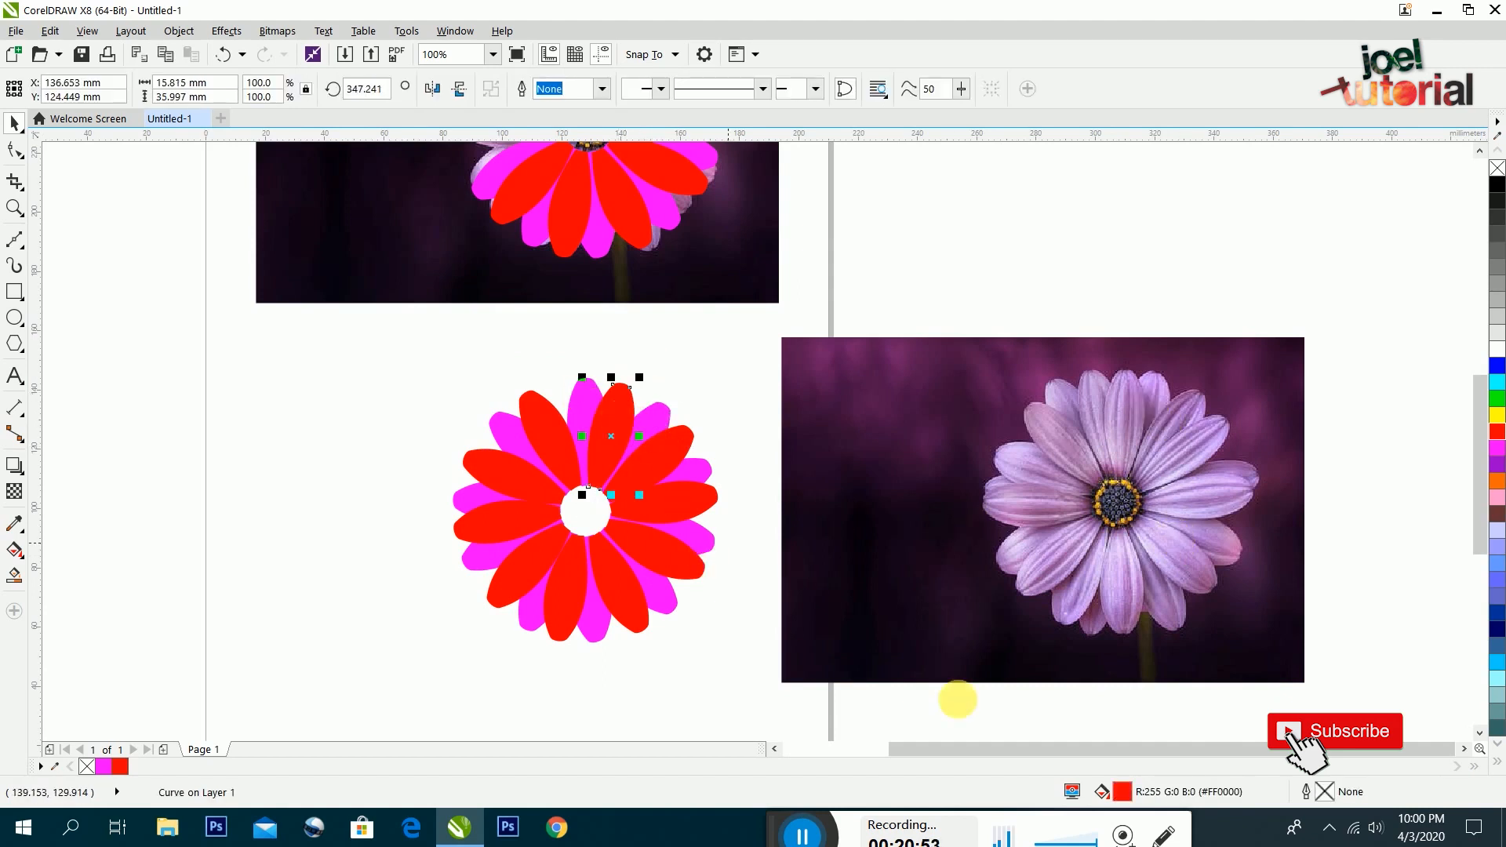
double_click(1124, 792)
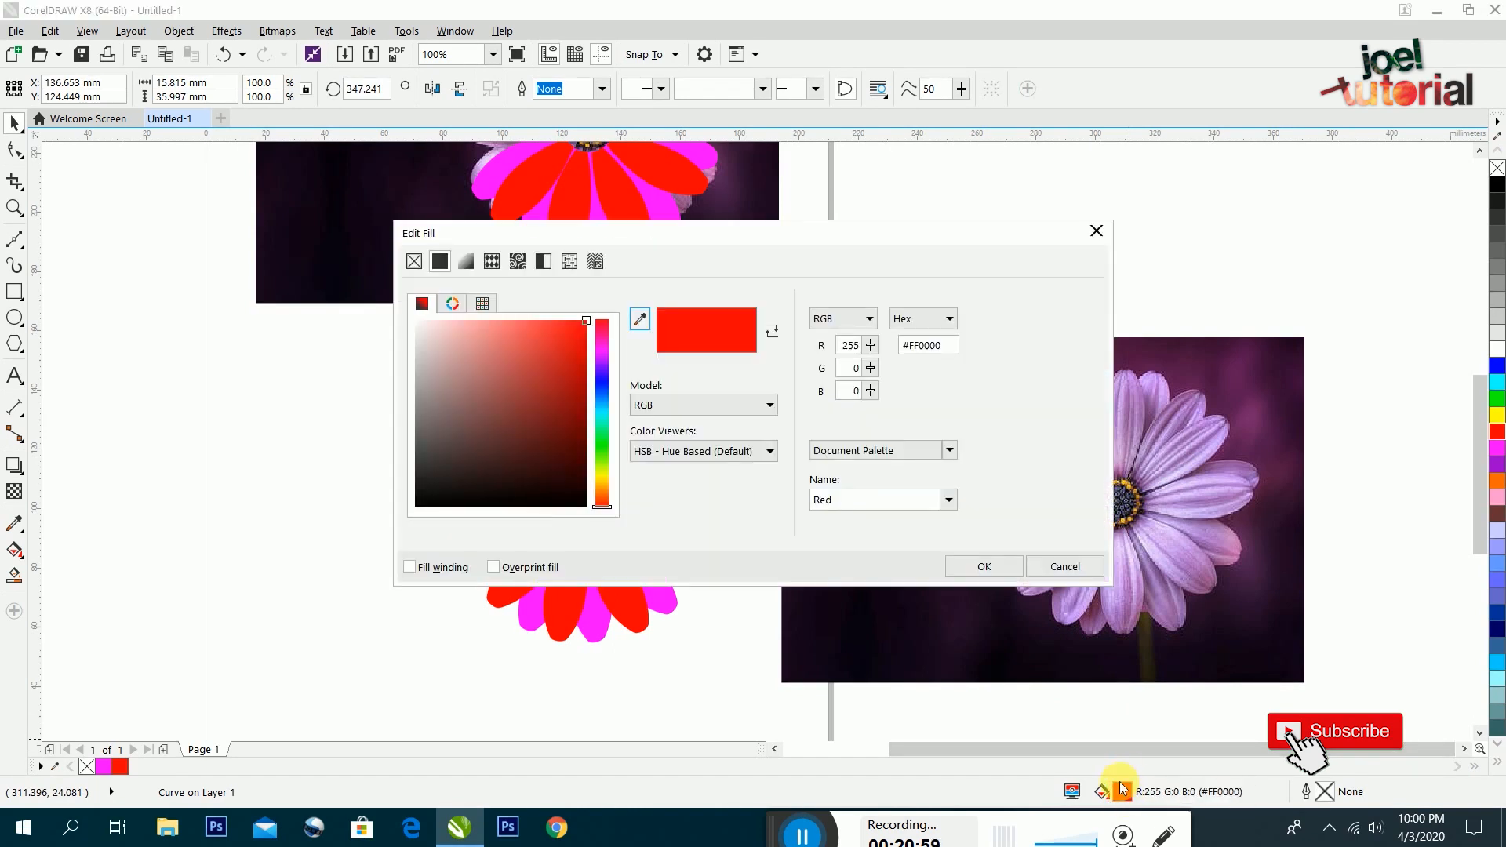
left_click_drag(837, 246, 909, 222)
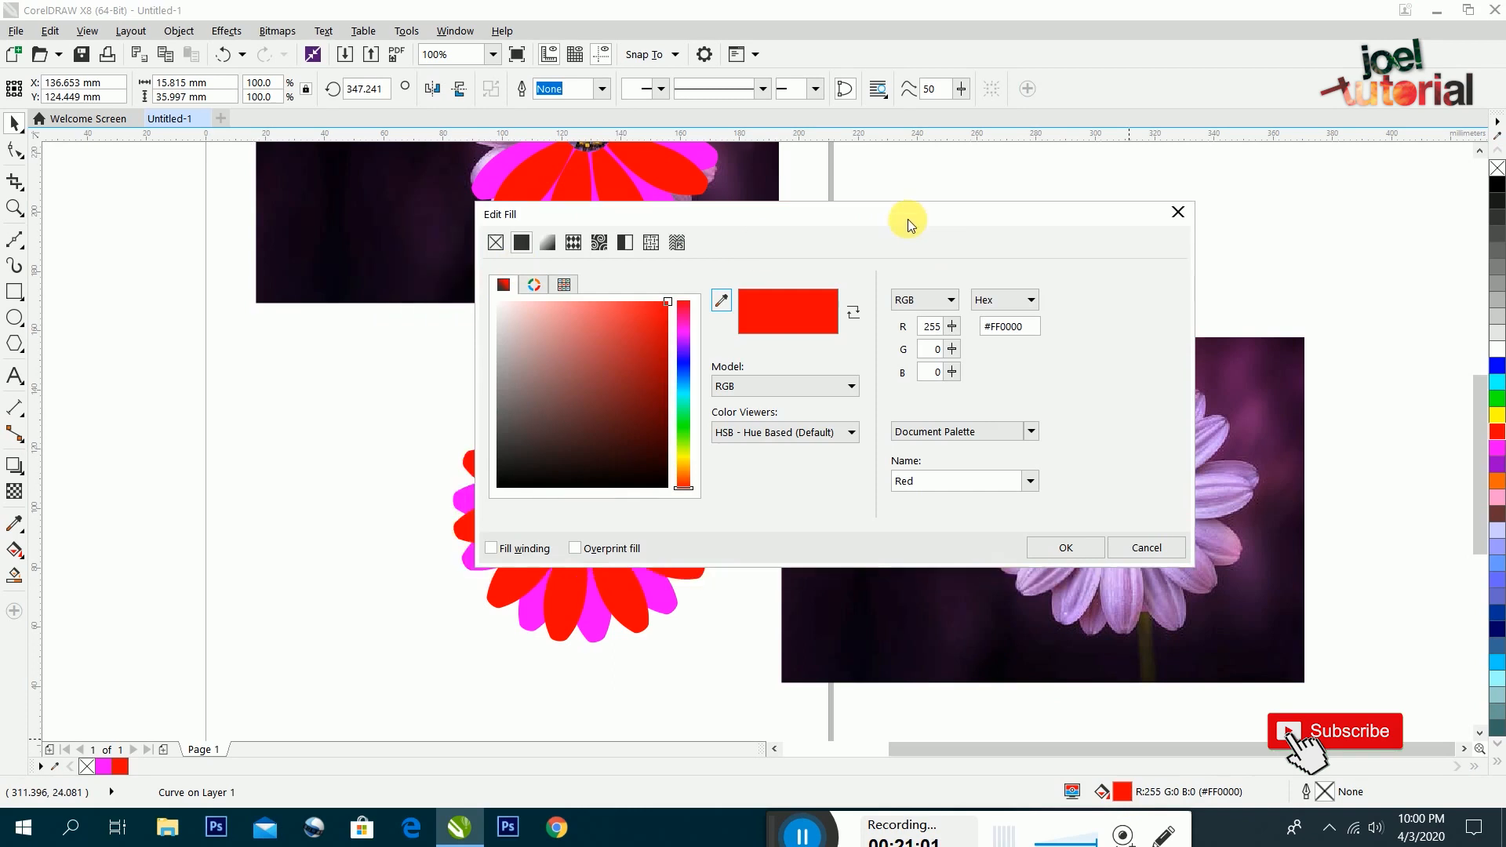
left_click(549, 244)
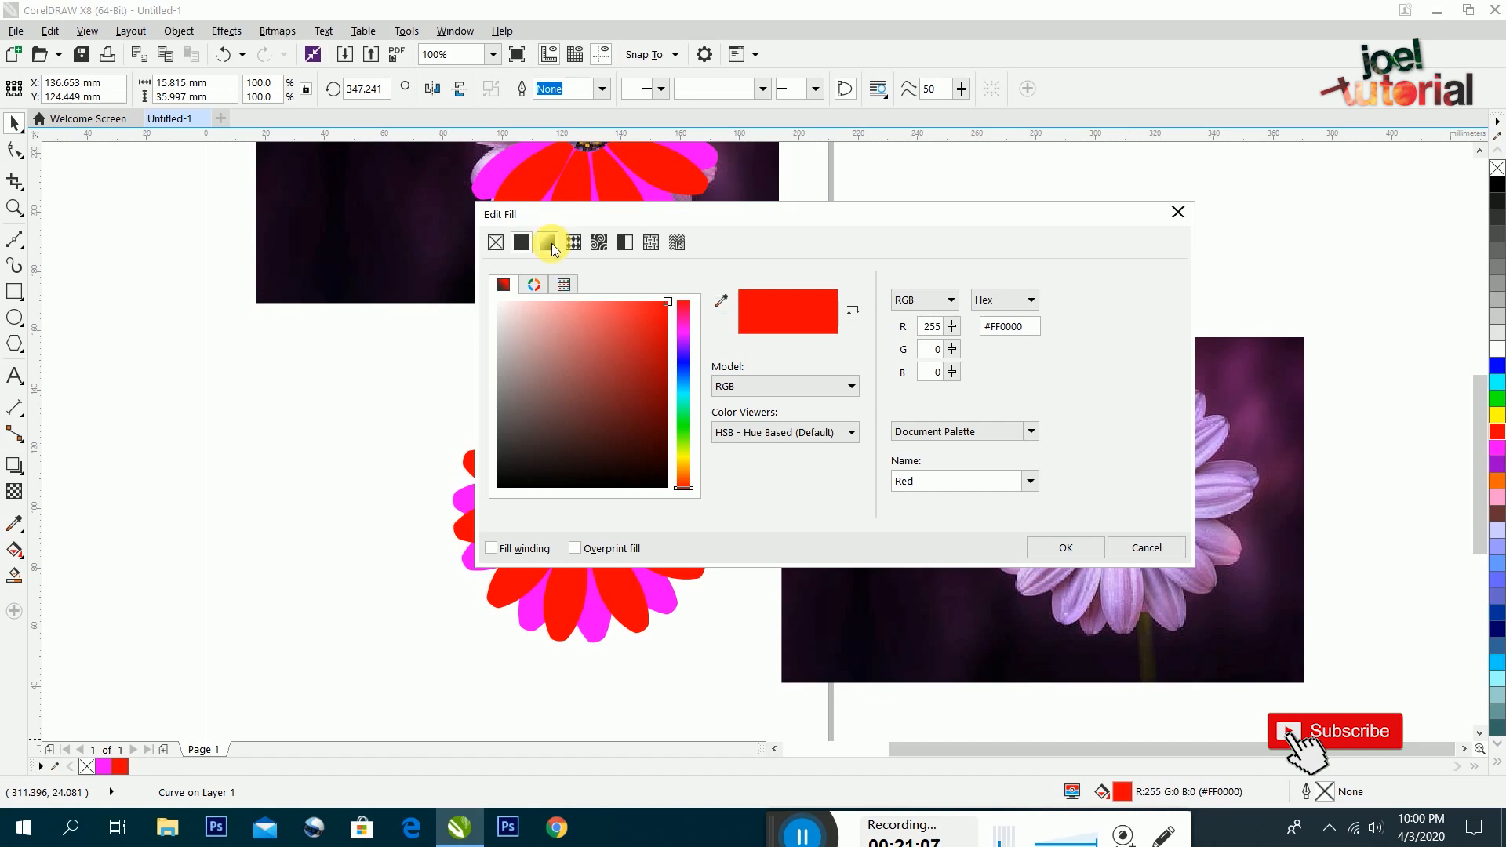
left_click_drag(647, 207, 432, 174)
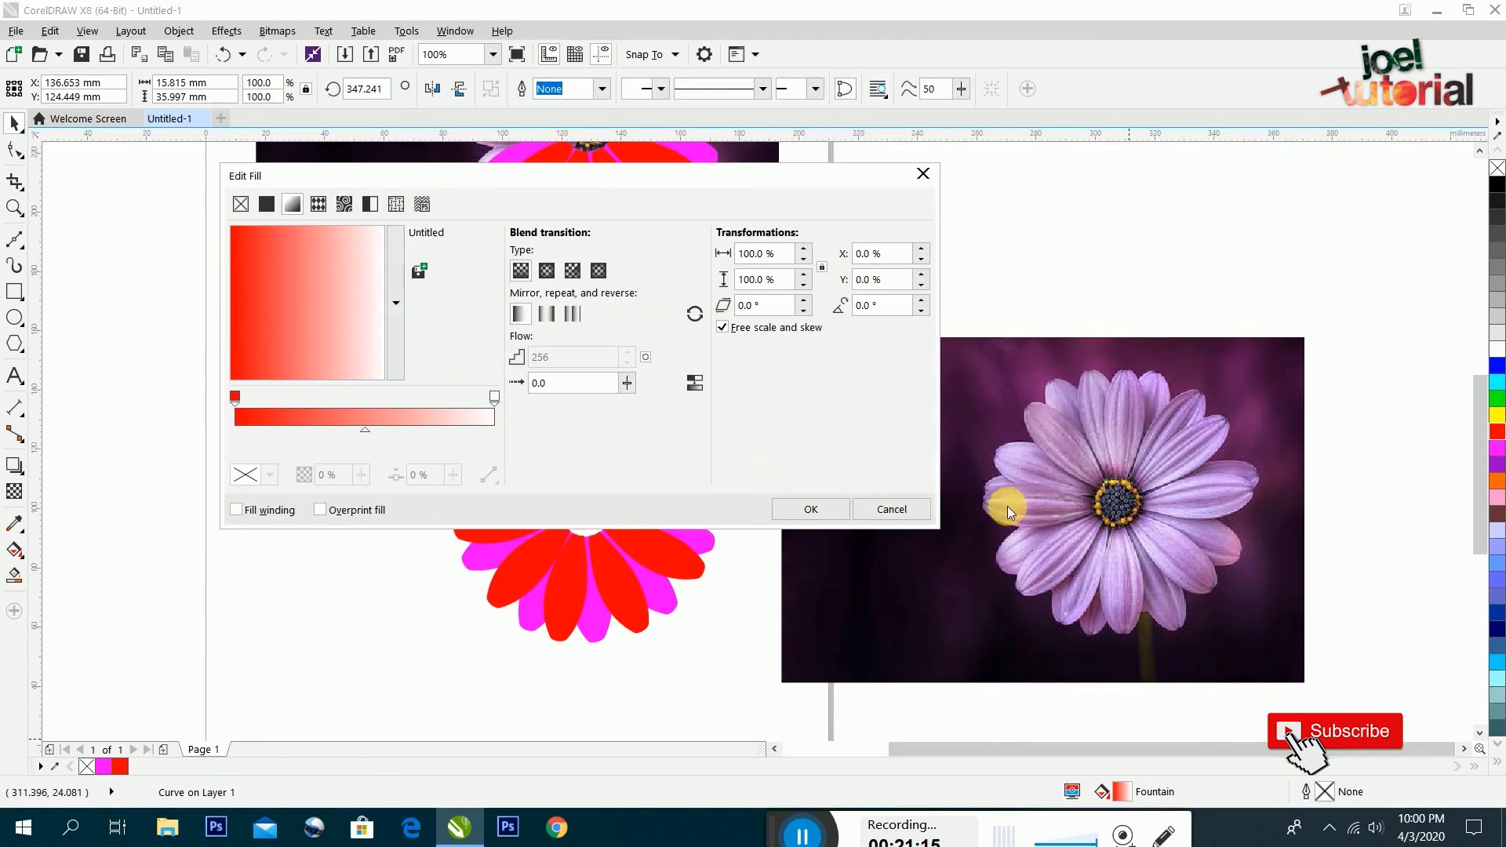
Set the gradient's start colour to #BB8ED1, sampled from the tip of a petal in the flower photo
left_click(267, 361)
left_click(235, 395)
left_click(280, 290)
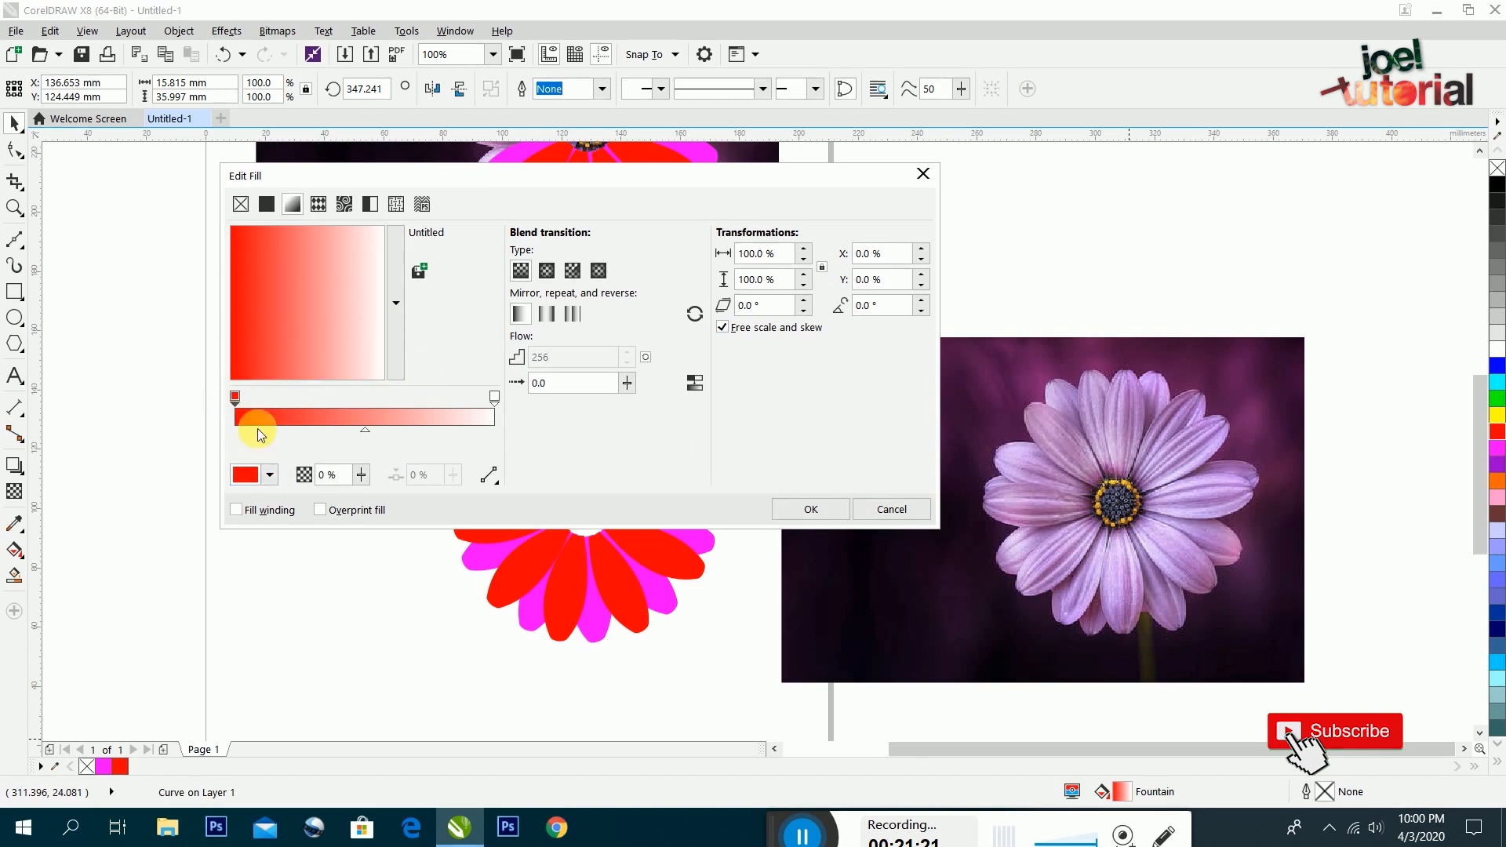
left_click(267, 475)
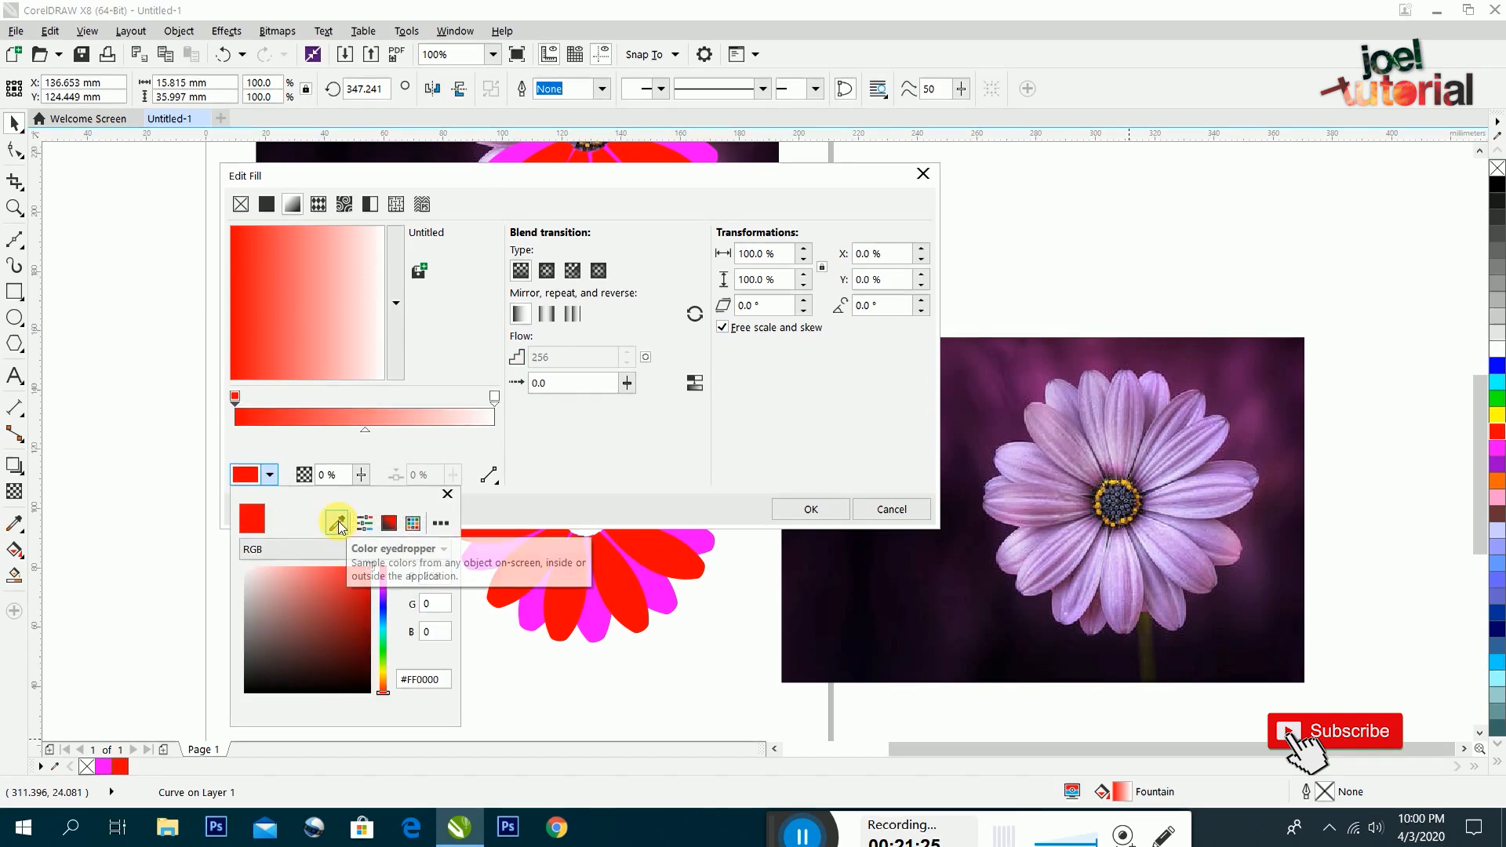
left_click(338, 524)
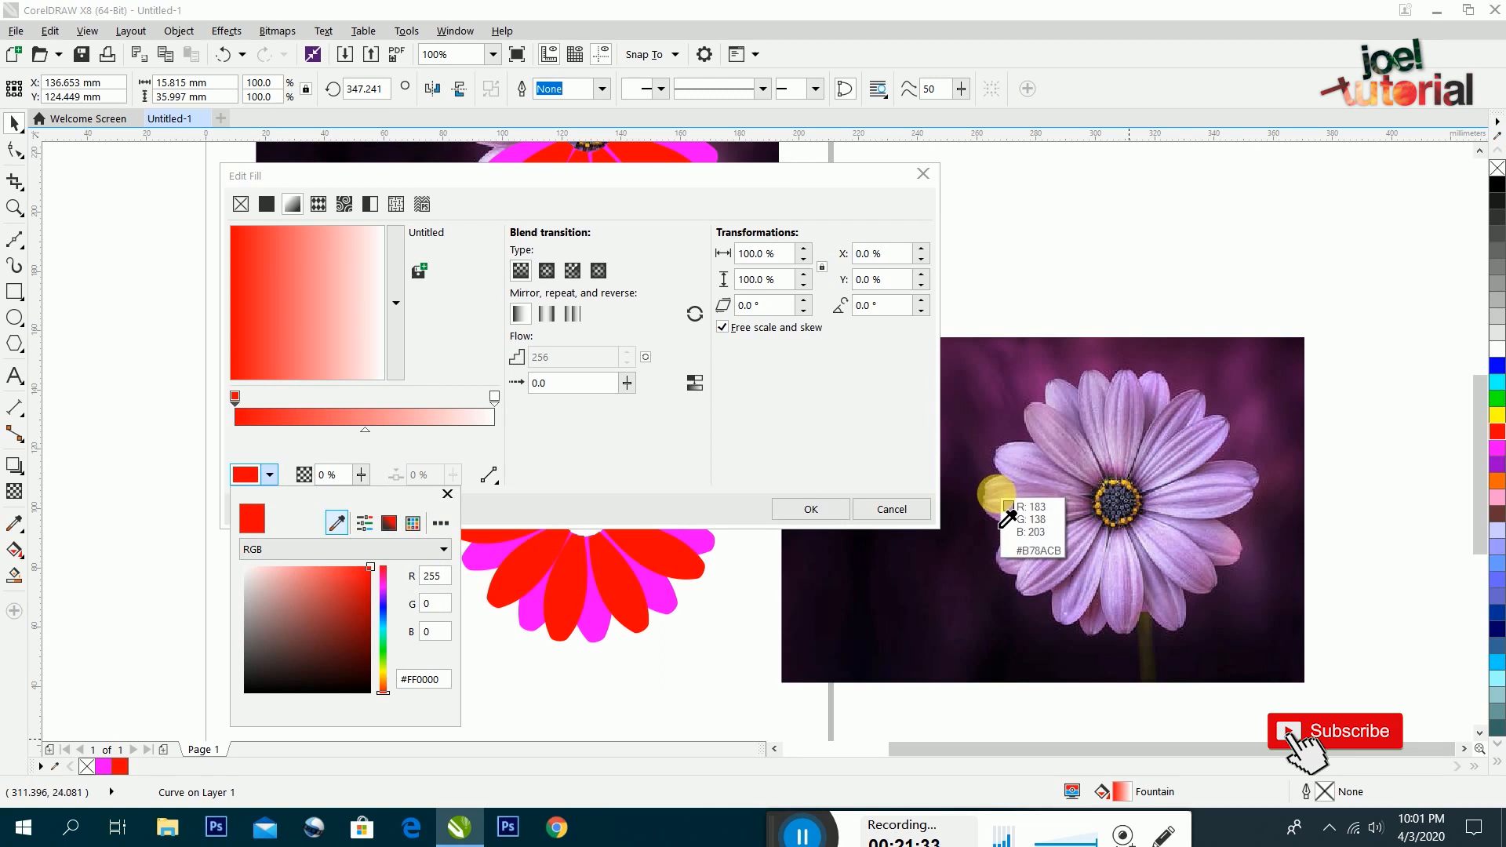
left_click(1002, 526)
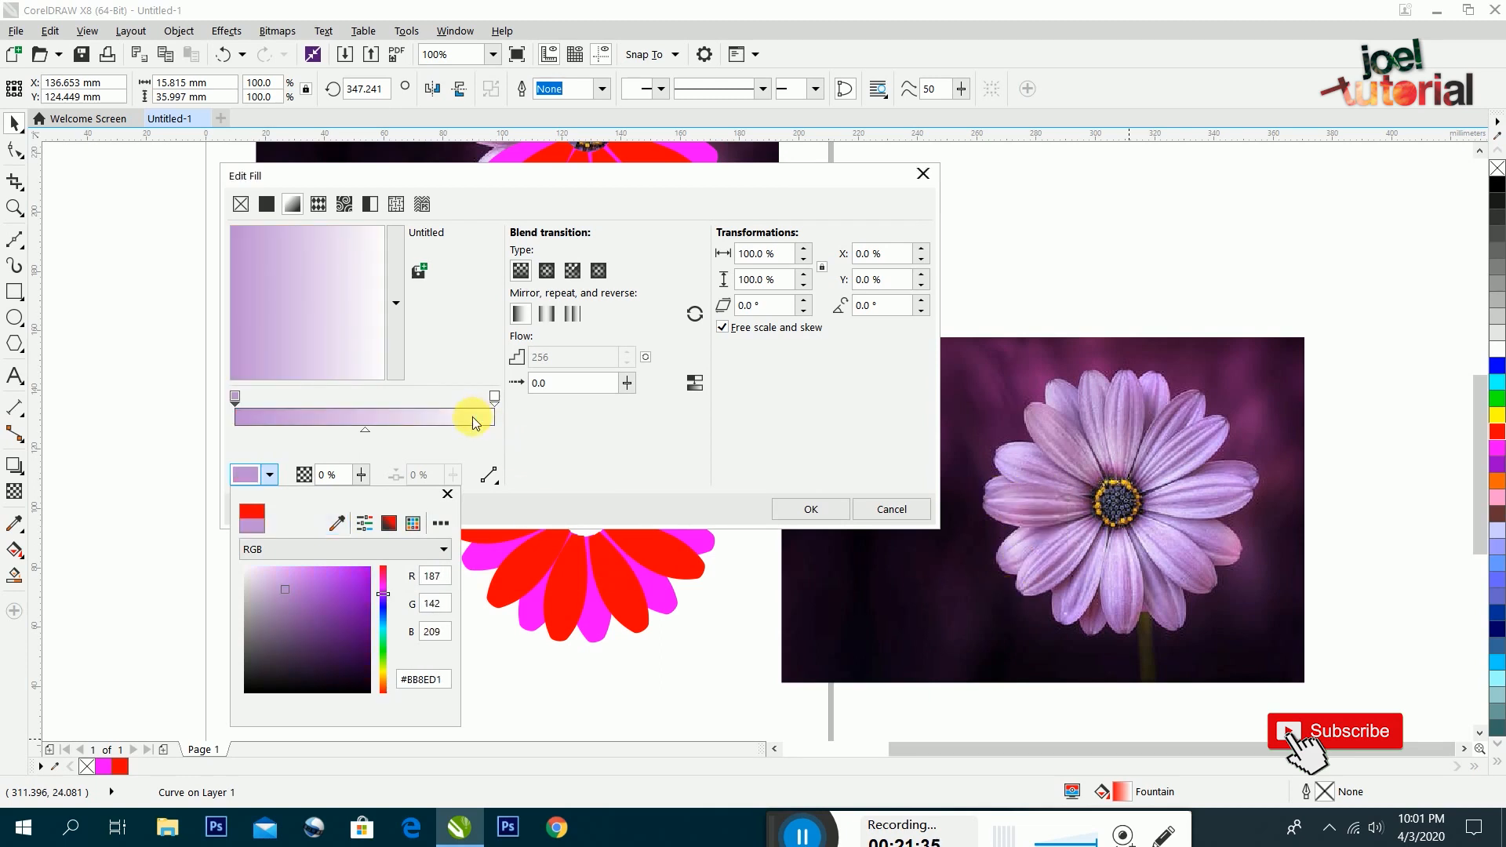
left_click(400, 180)
Set the gradient's end colour to the dark purple #824378 sampled from the photo, and apply the fill to the petal
left_click(497, 397)
left_click(494, 397)
left_click(270, 474)
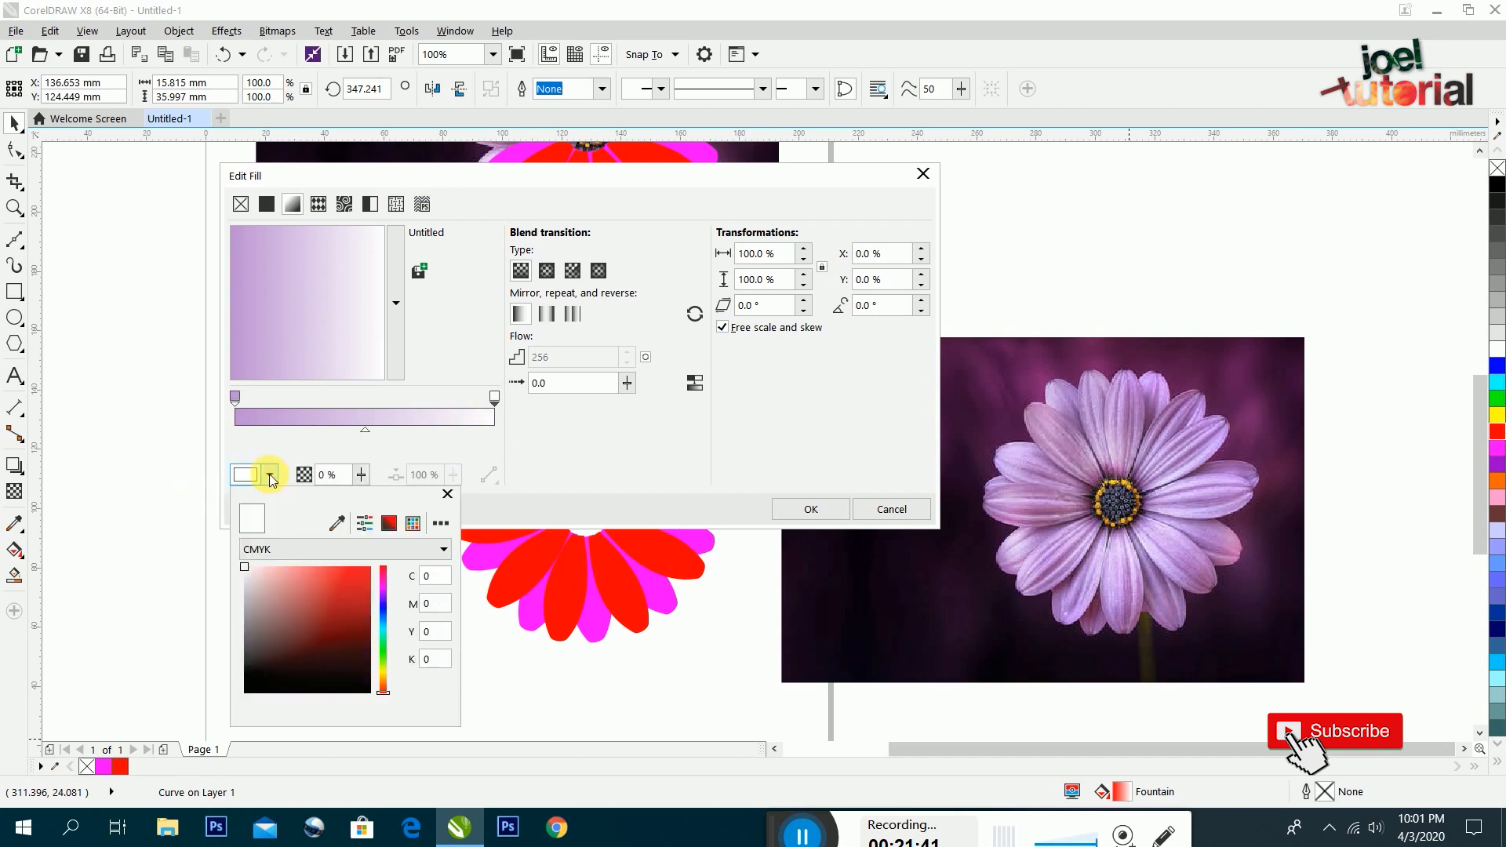
left_click(337, 525)
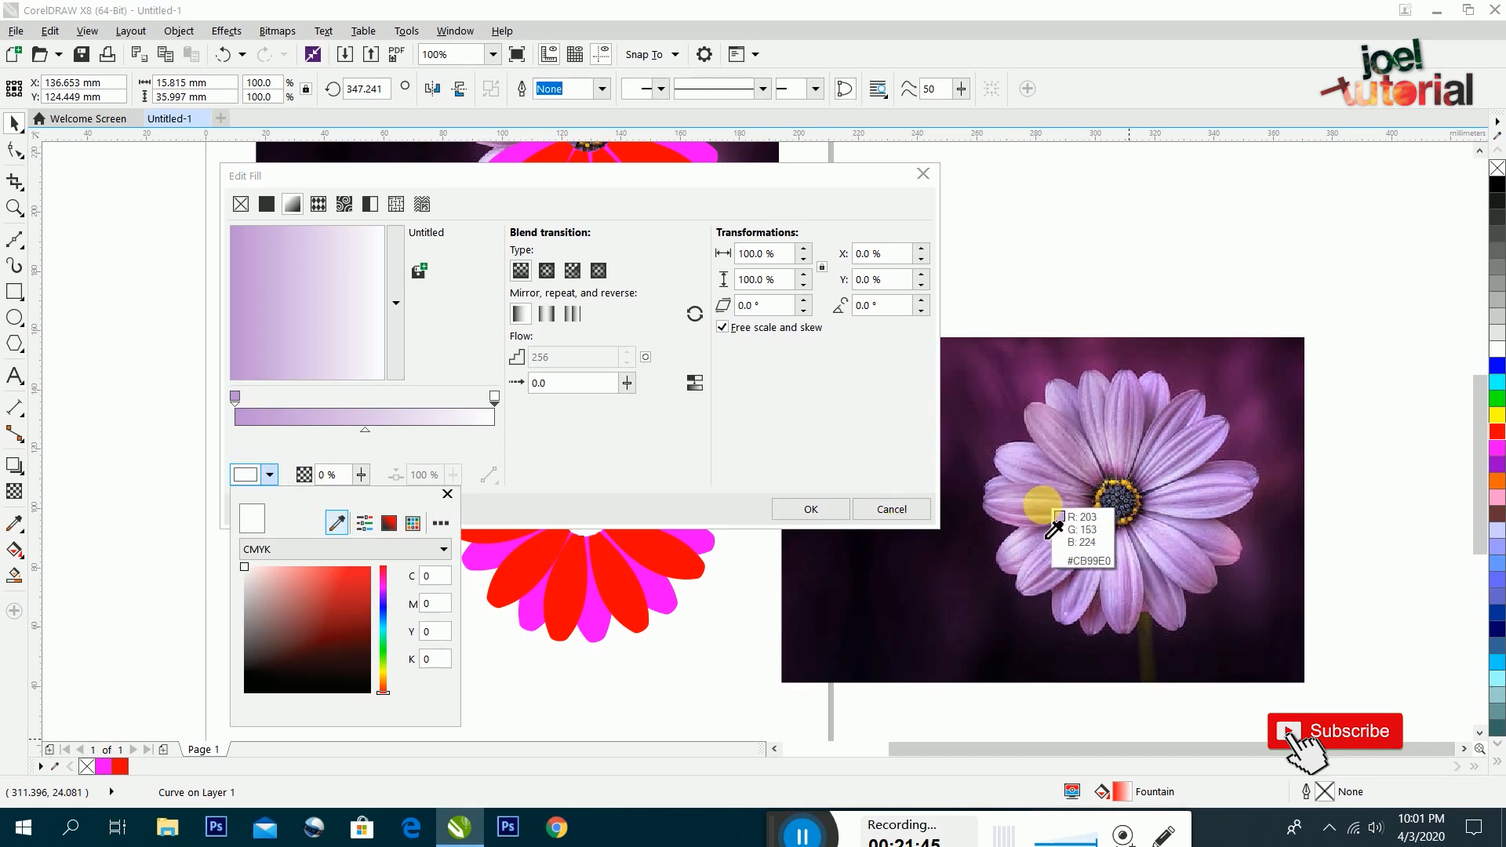
left_click(1042, 514)
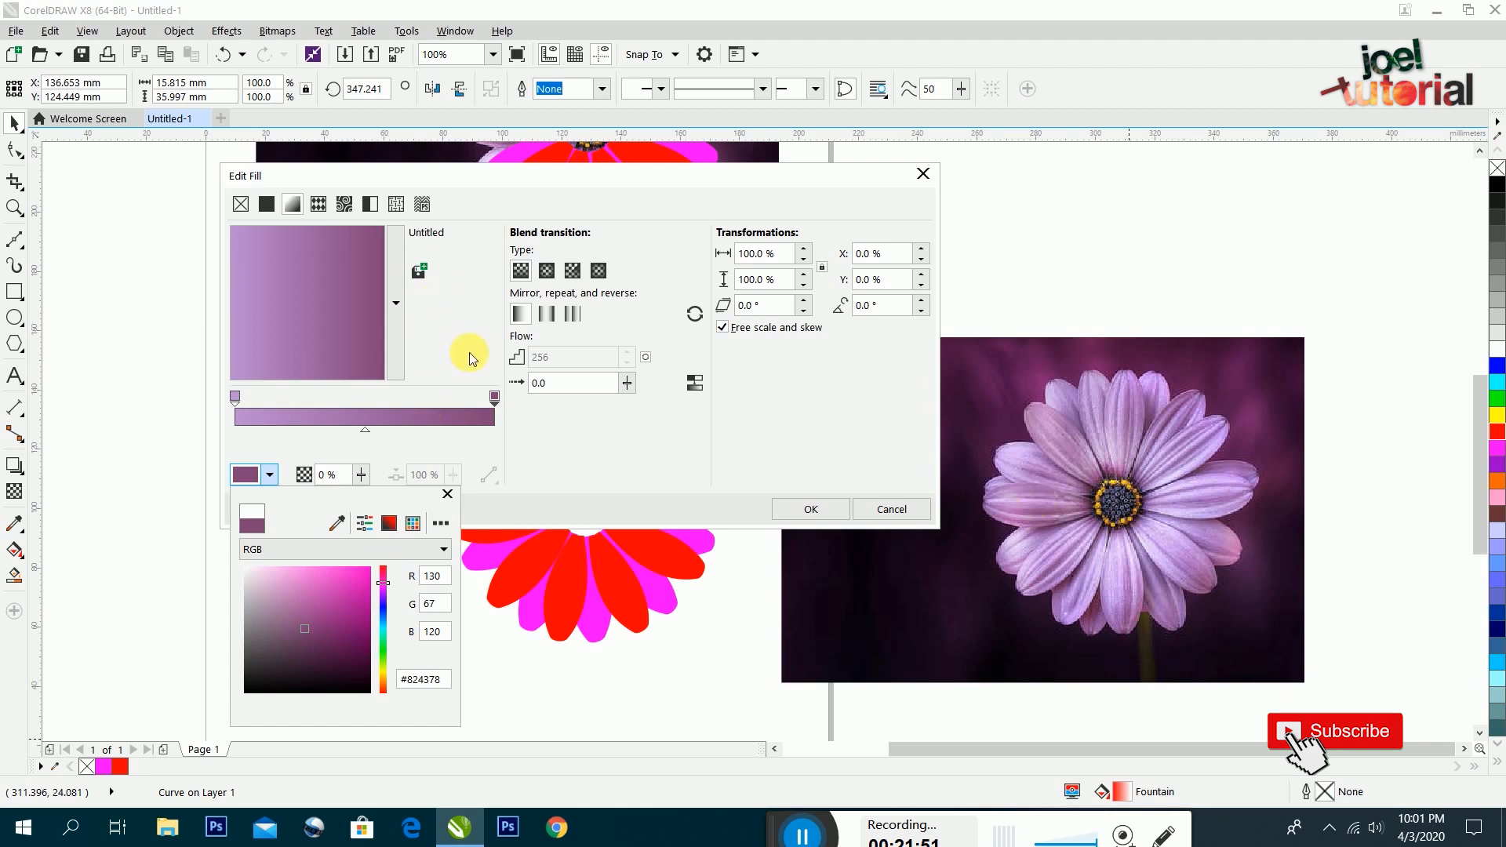
left_click(518, 430)
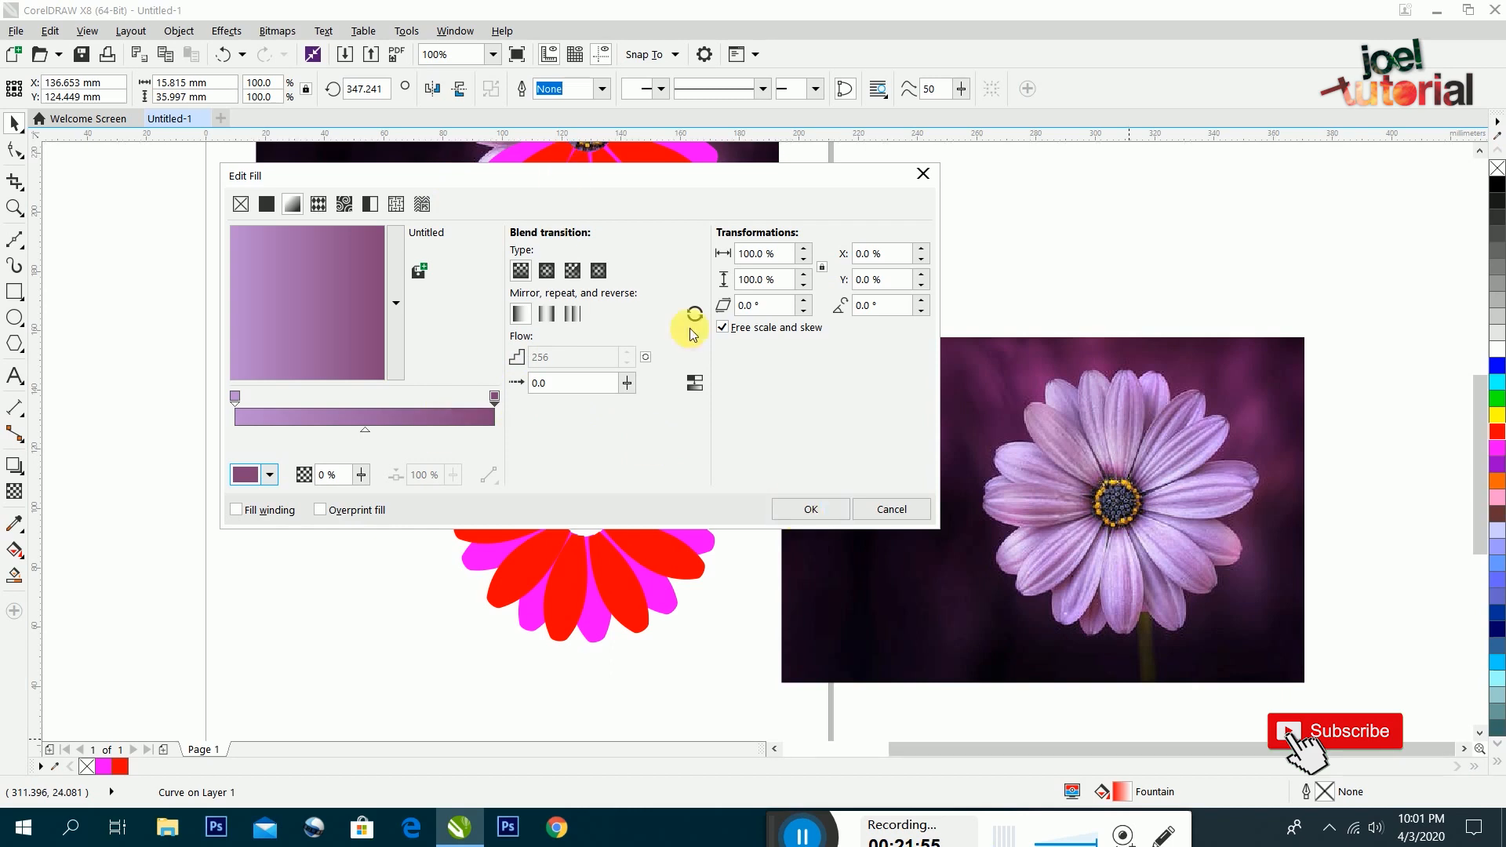
left_click(808, 509)
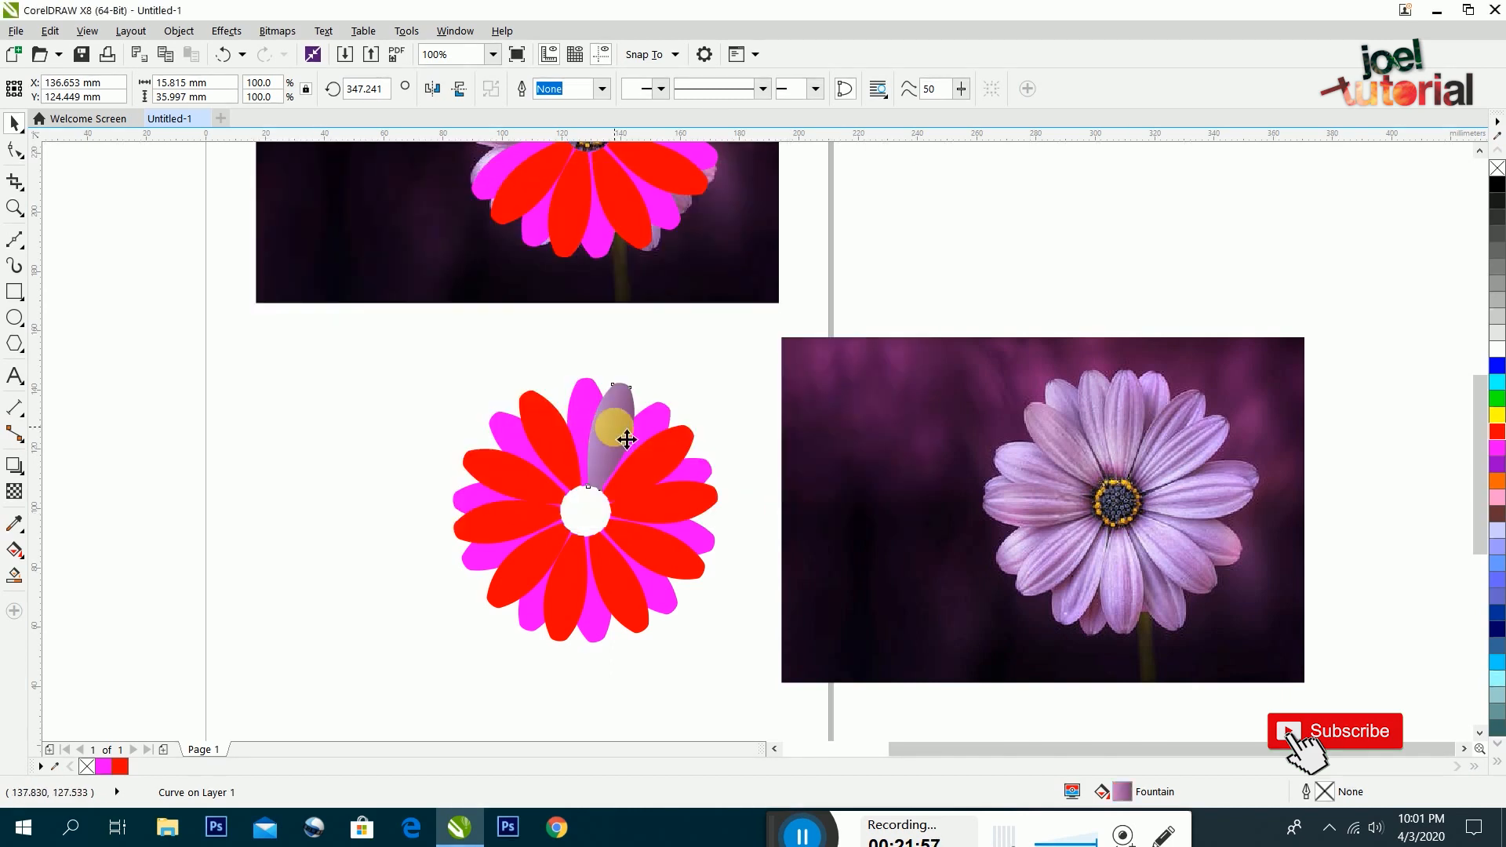
Reopen the petal's fountain fill and rotate the gradient to about 291° so it runs from tip to base
double_click(1122, 790)
left_click_drag(622, 226, 1074, 180)
left_click_drag(982, 257, 1056, 370)
left_click_drag(964, 269, 629, 386)
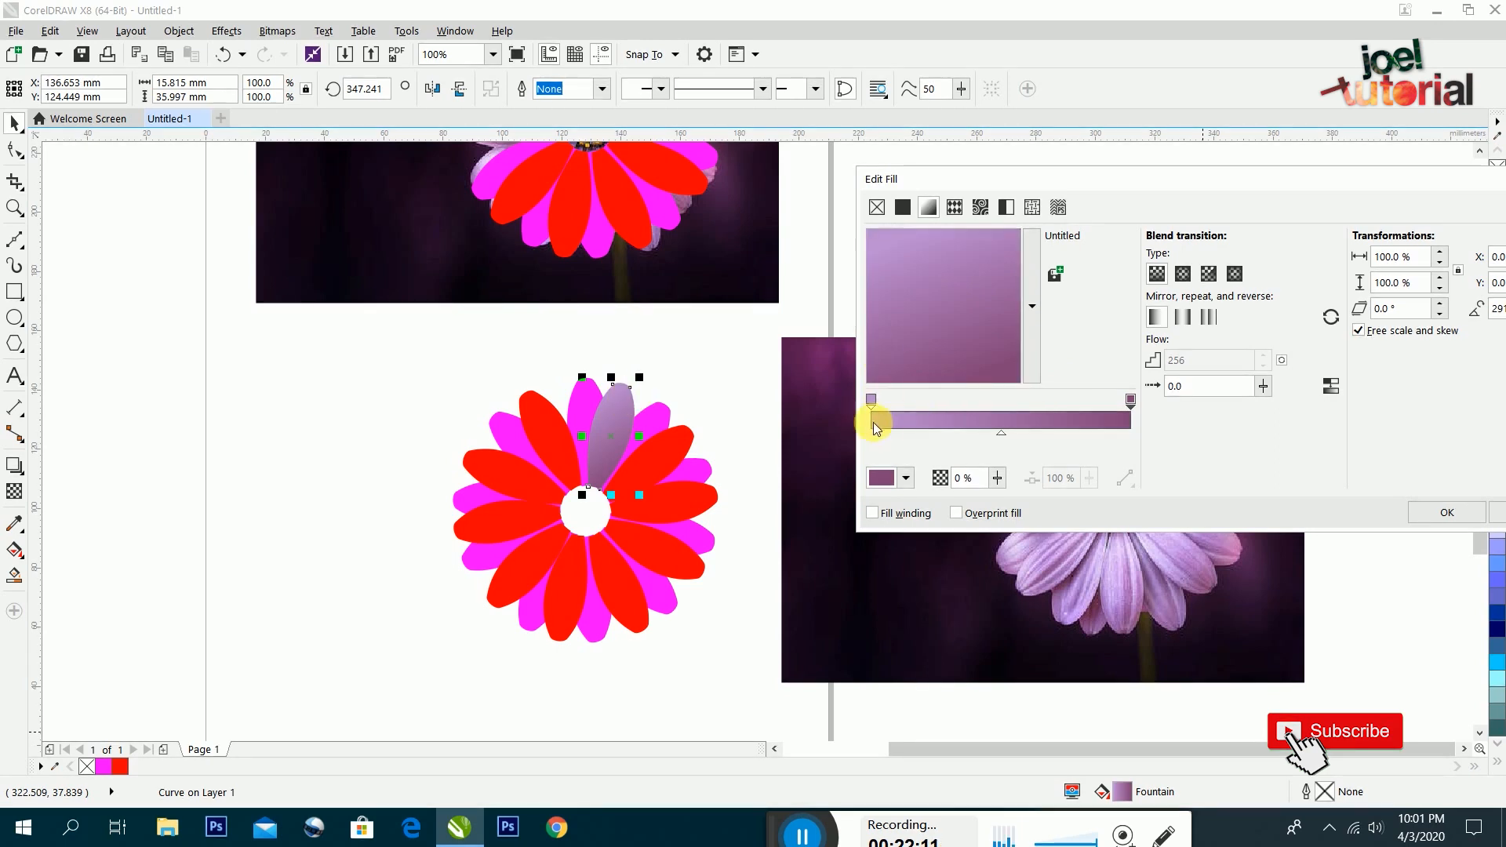
Remove the stray node at the gradient's start and lighten the start colour to #D8BBE6
left_click(873, 399)
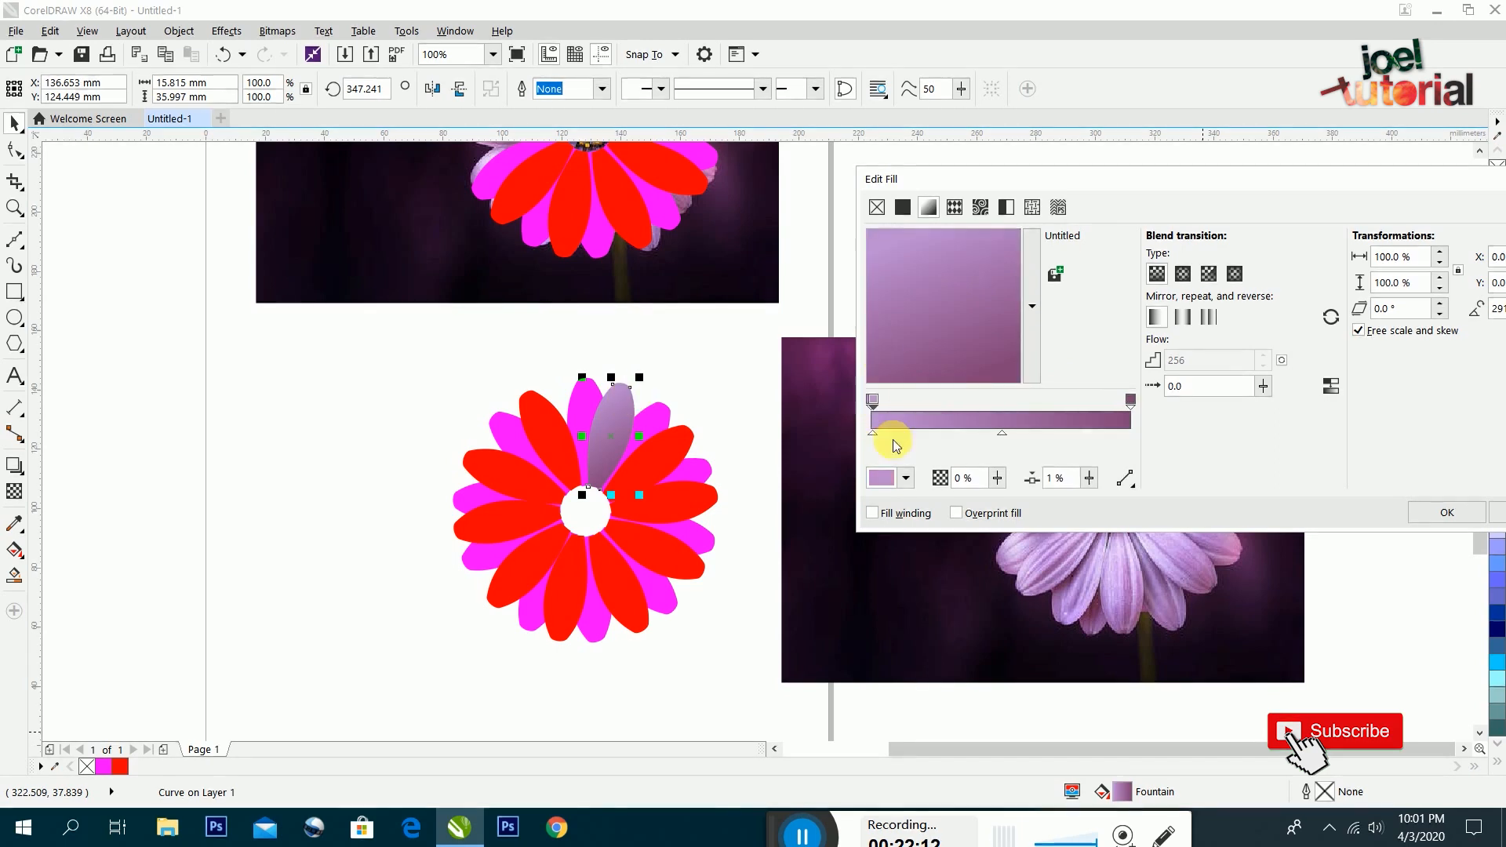
double_click(872, 400)
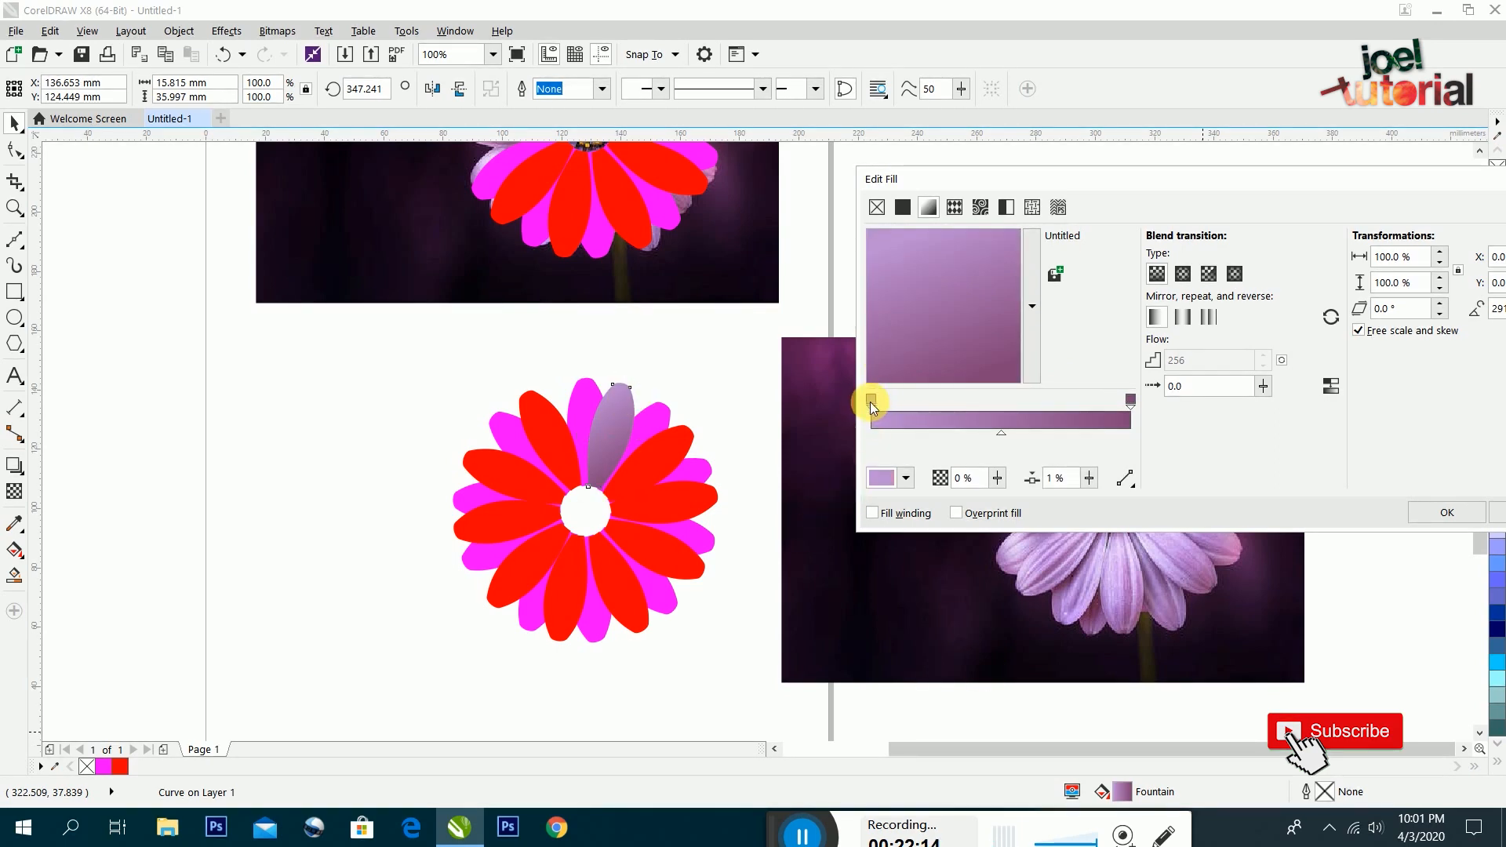
left_click(907, 482)
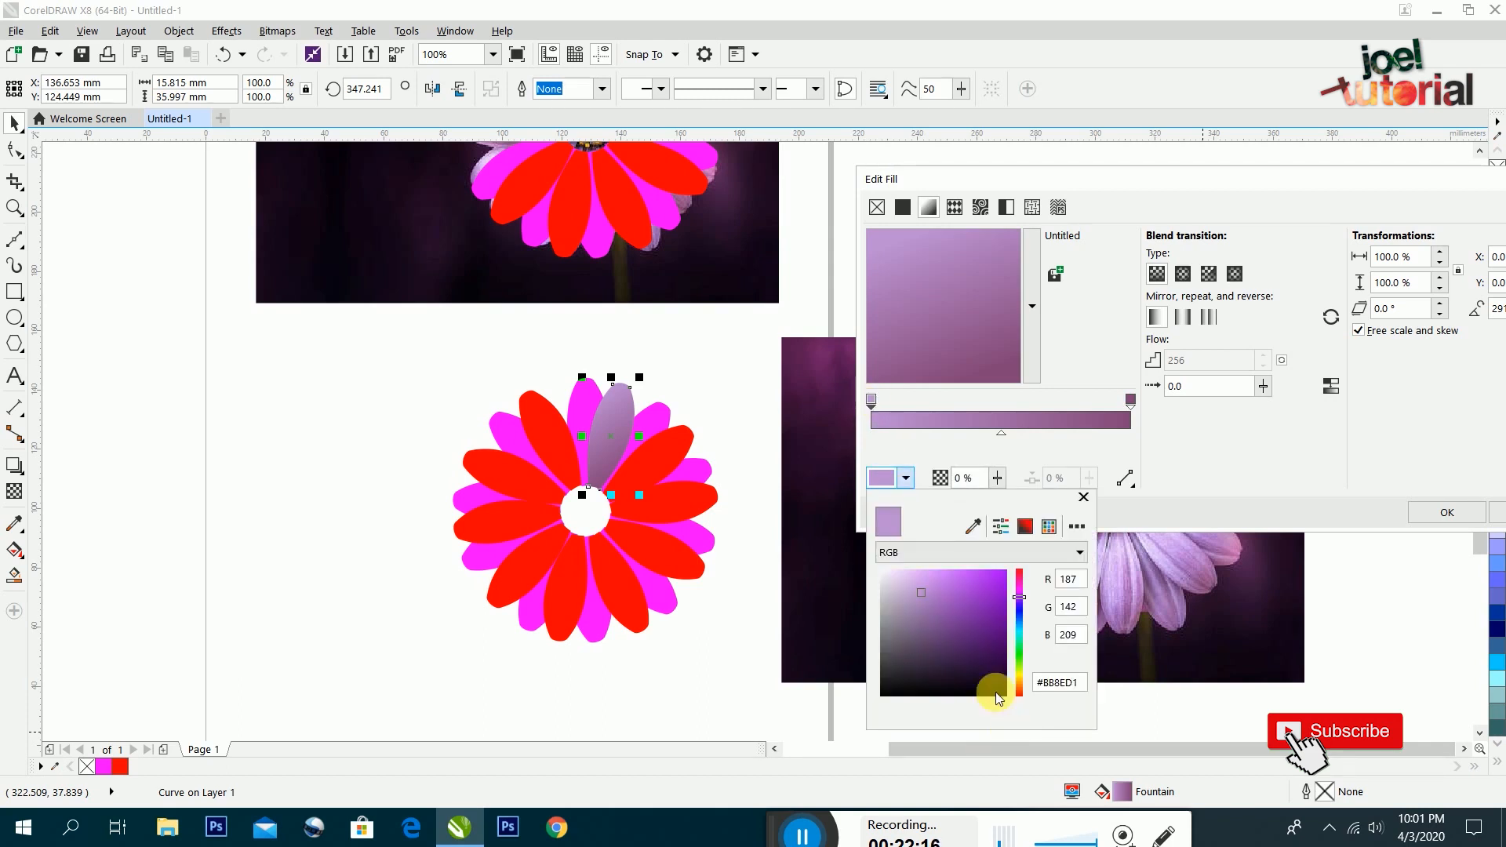
left_click(912, 586)
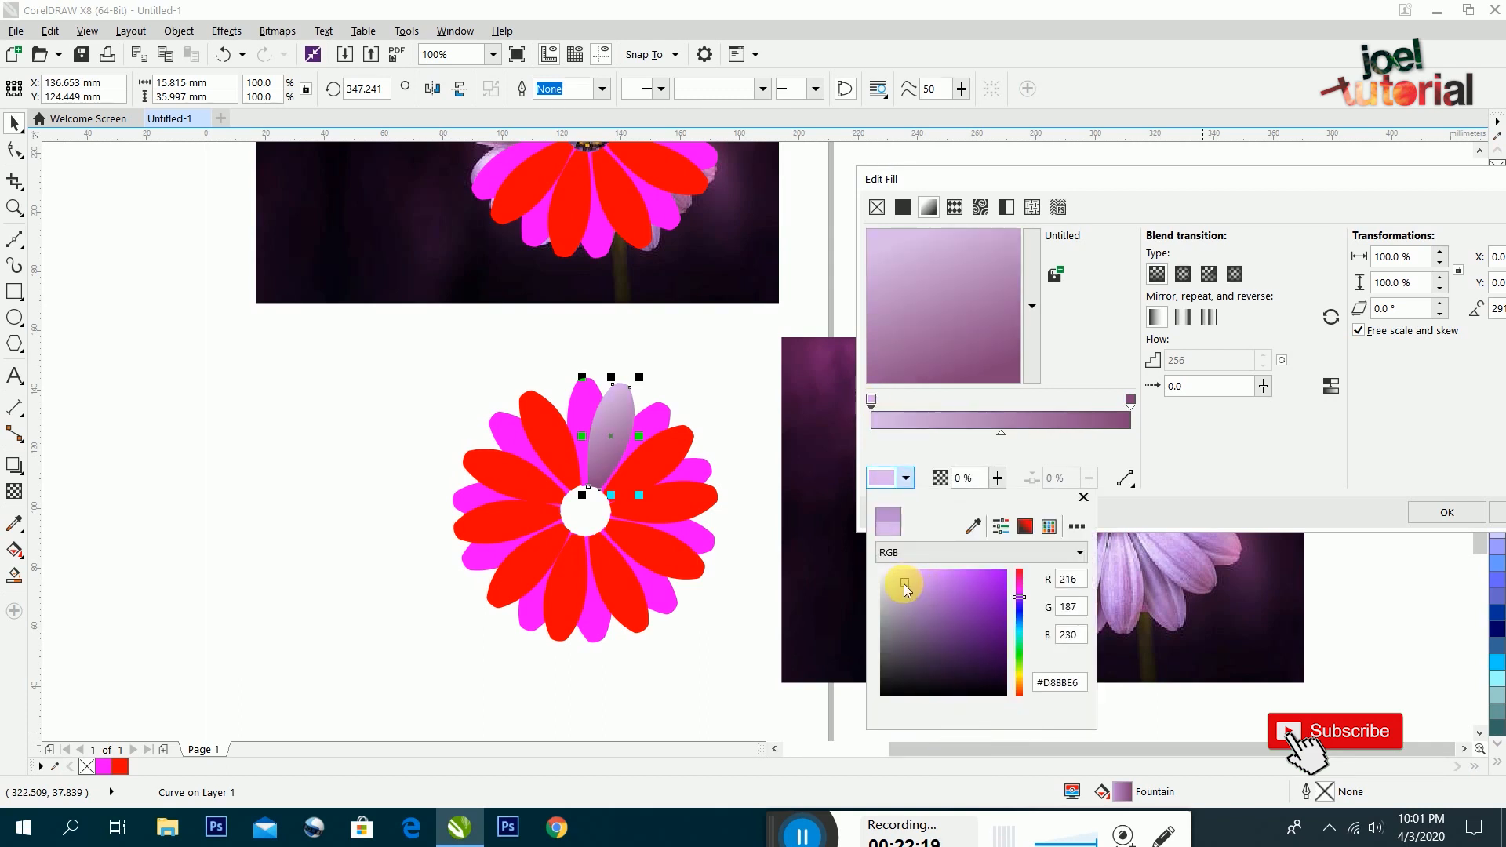
Rotate the petal's gradient to about 247° and move the fill dialog clear of the photo
left_click(1002, 253)
left_click_drag(931, 240, 936, 312)
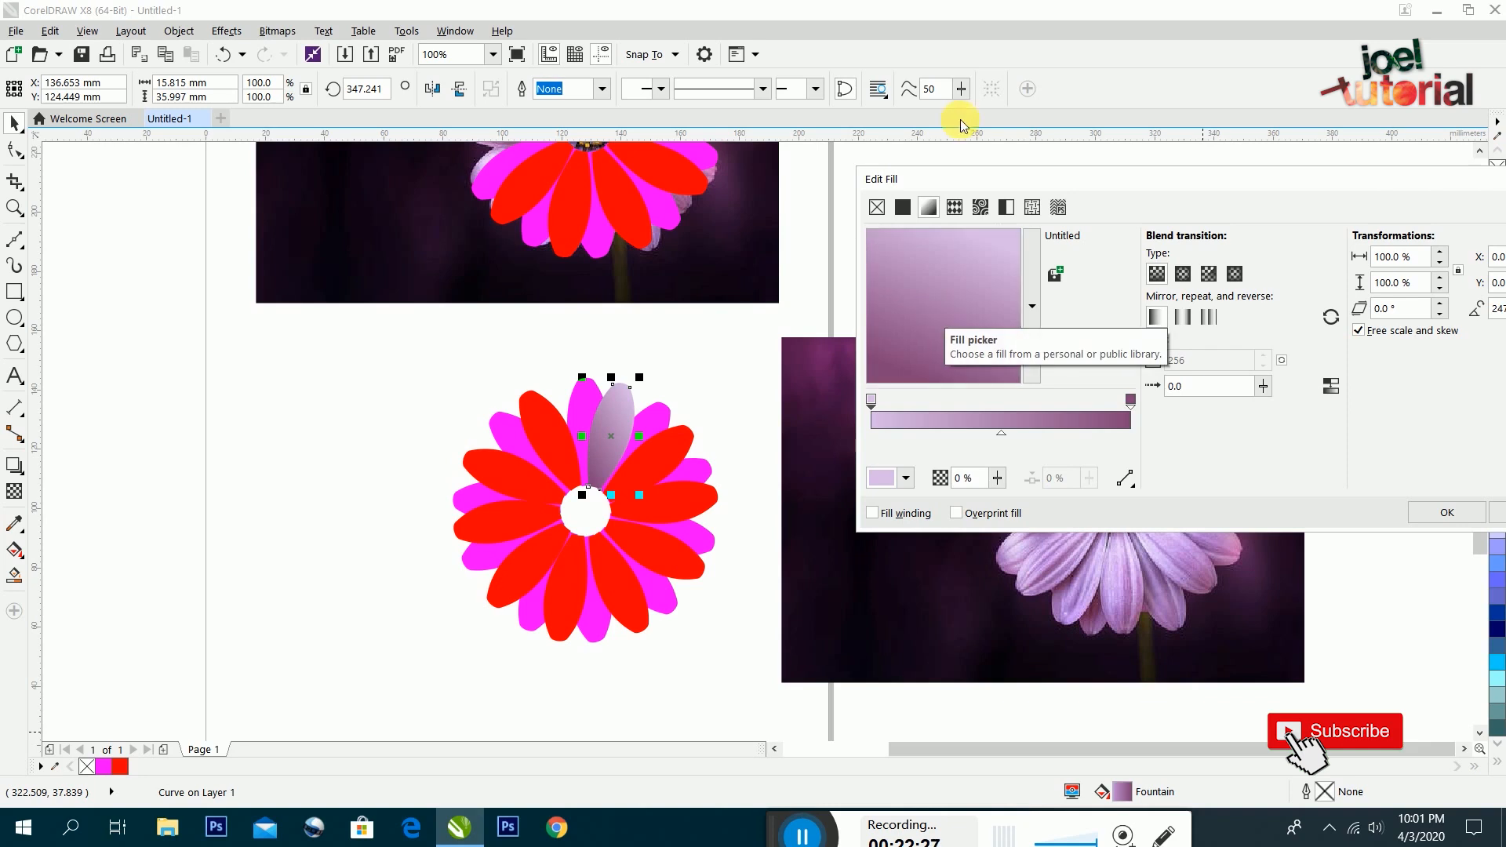
left_click_drag(987, 176, 1061, 56)
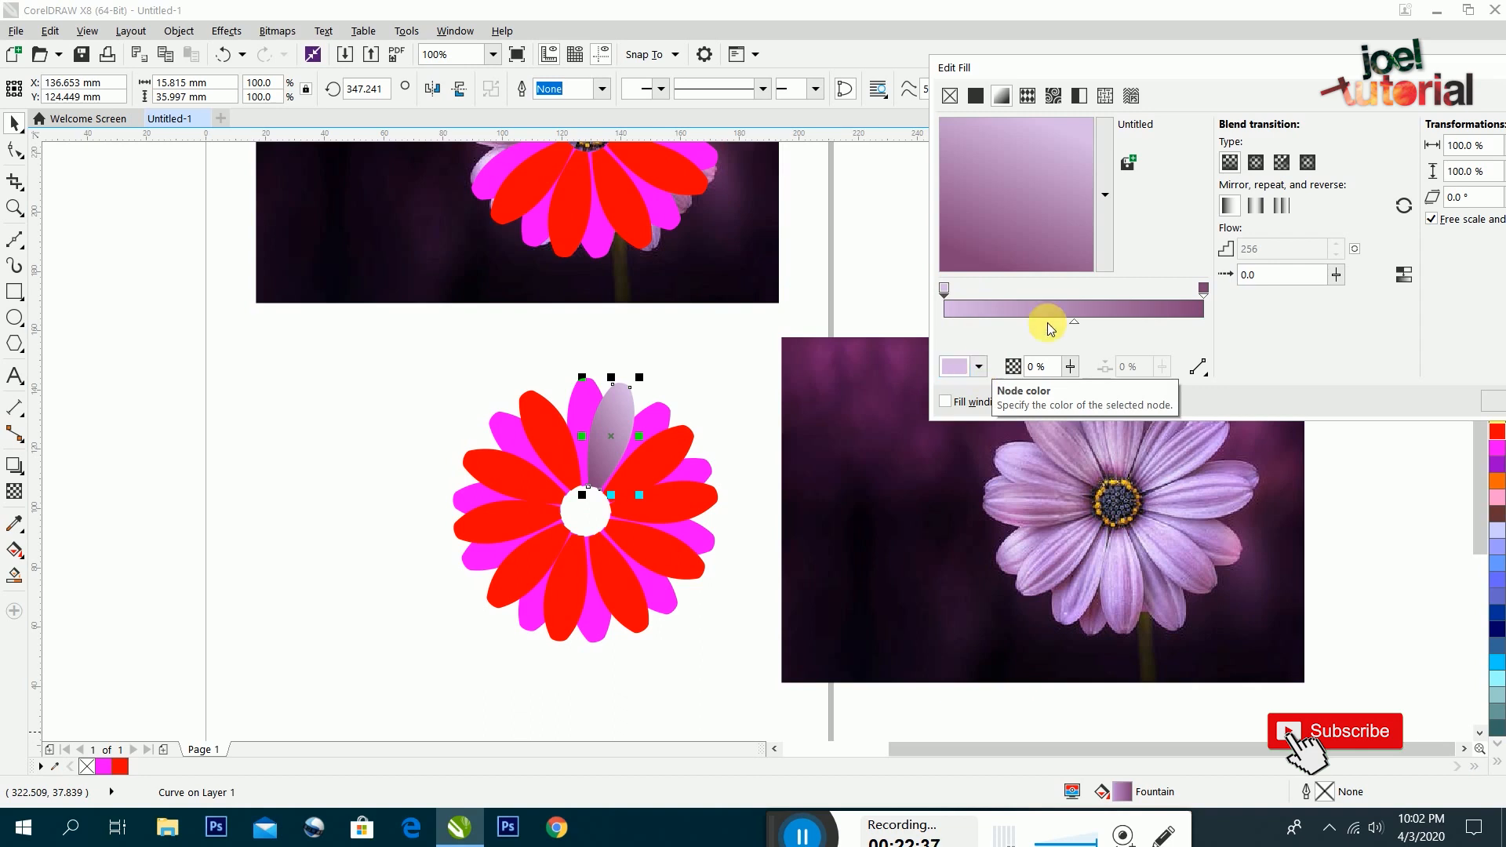
Set the gradient's end colour to the deeper purple #7D0F6B and apply the fill to the petal
left_click(1203, 288)
left_click(979, 367)
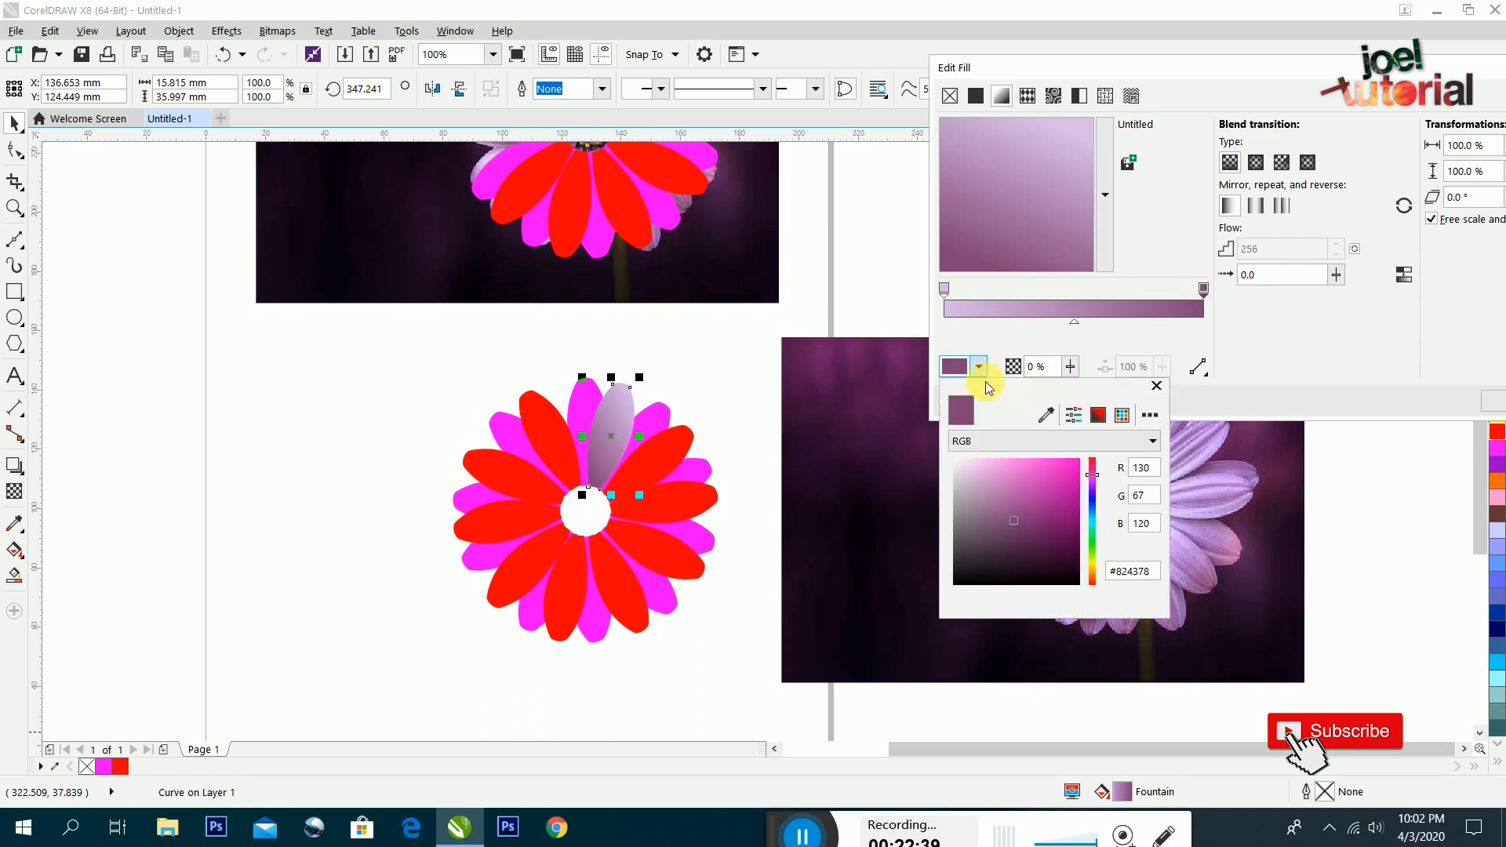
left_click(1043, 537)
left_click_drag(1045, 537, 1066, 535)
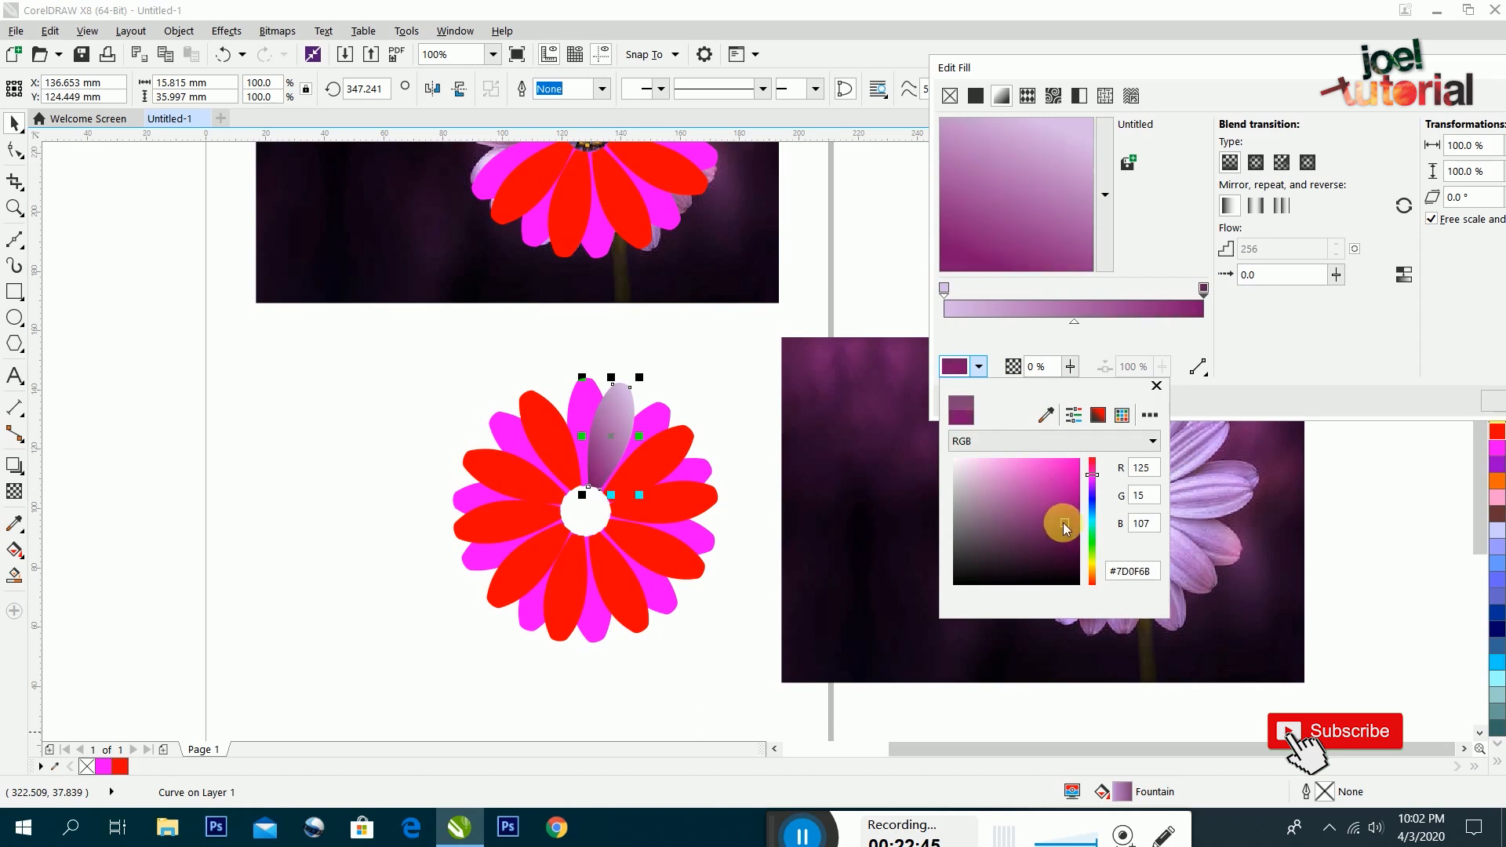
left_click(1248, 71)
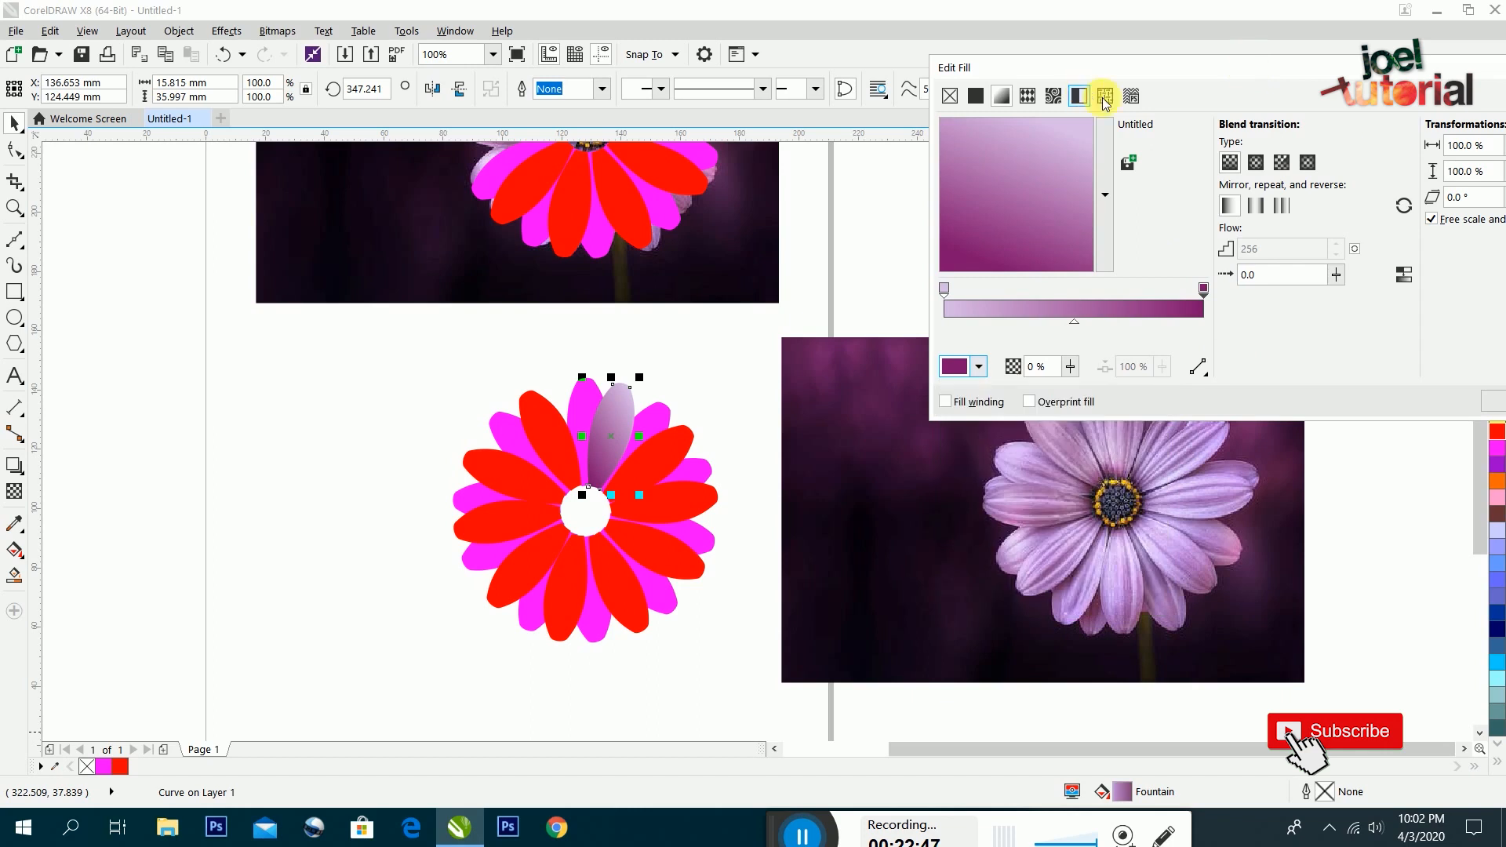
left_click_drag(1227, 71, 1100, 80)
left_click_drag(1324, 80, 1184, 80)
left_click(1252, 410)
Repeat the purple fountain fill on each of the red petals around the flower
left_click(667, 460)
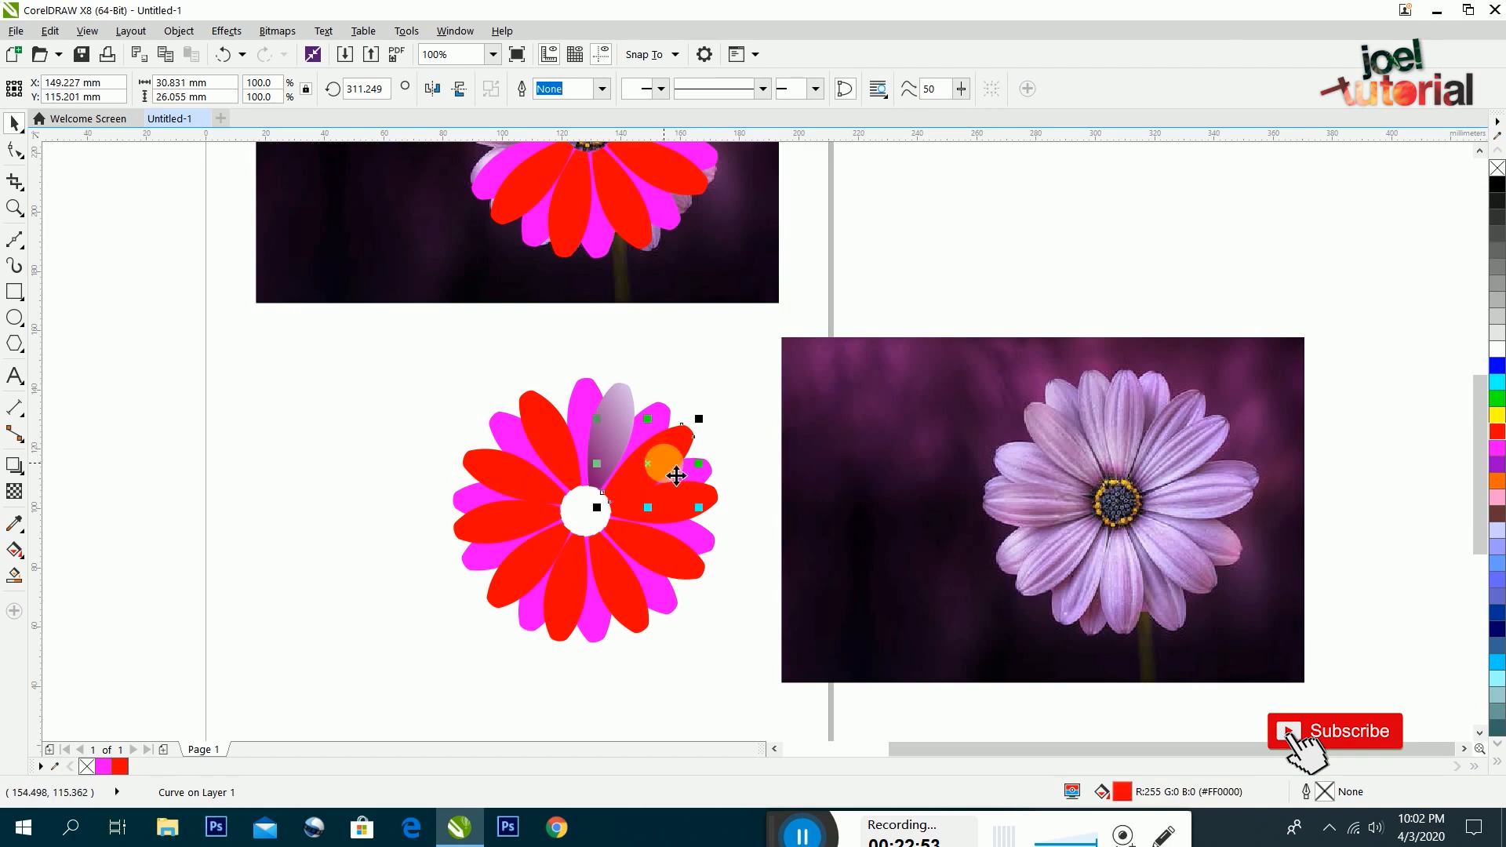
key("ctrl+r")
left_click(676, 504)
key("ctrl+r")
left_click(666, 579)
key("ctrl+r")
left_click(628, 617)
key("ctrl+r")
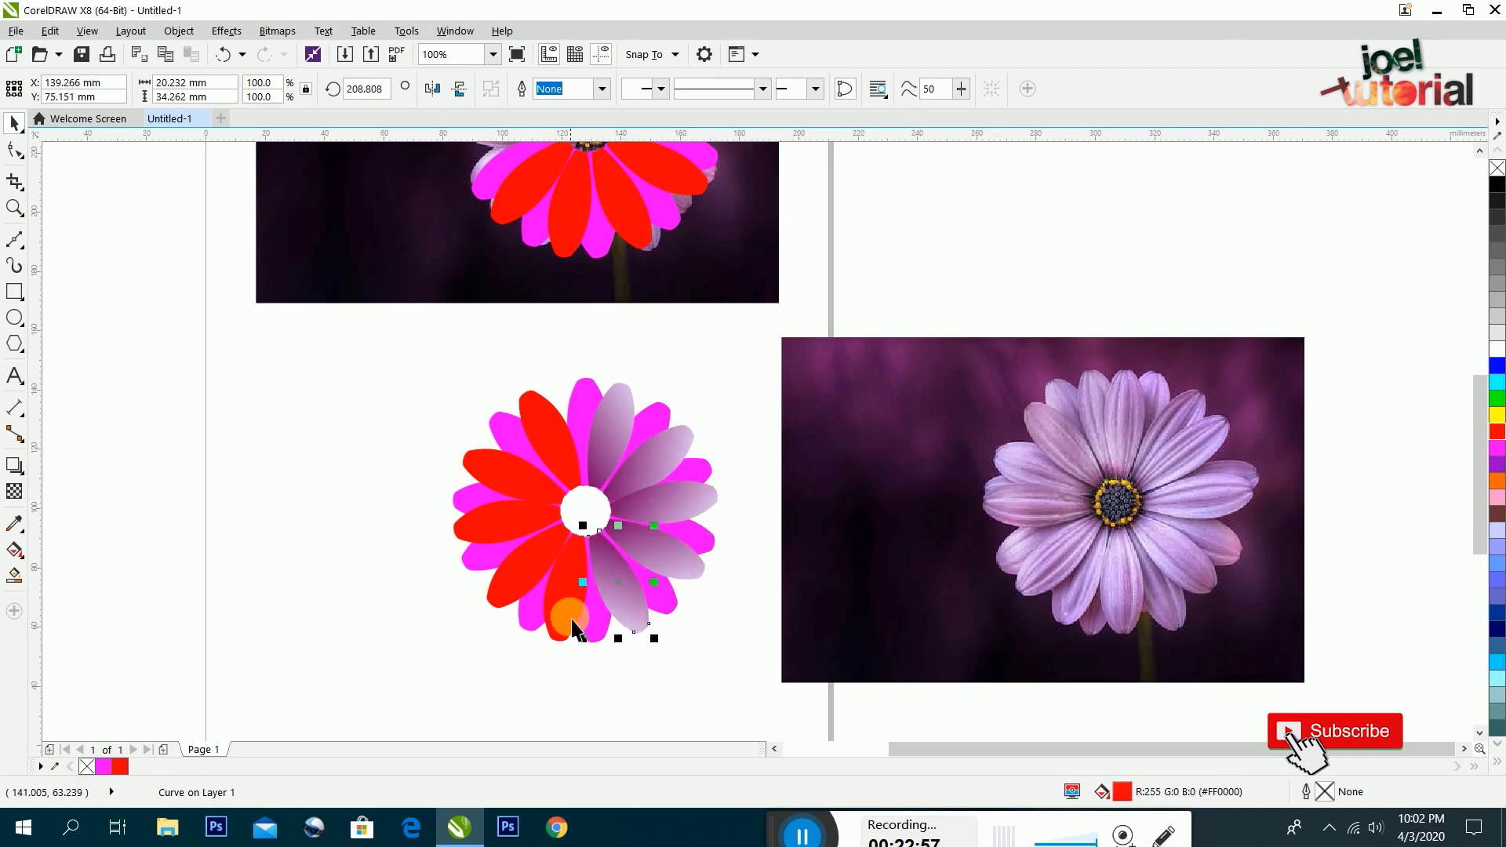
left_click(579, 628)
key("ctrl+r")
left_click(505, 578)
key("ctrl+r")
left_click(489, 521)
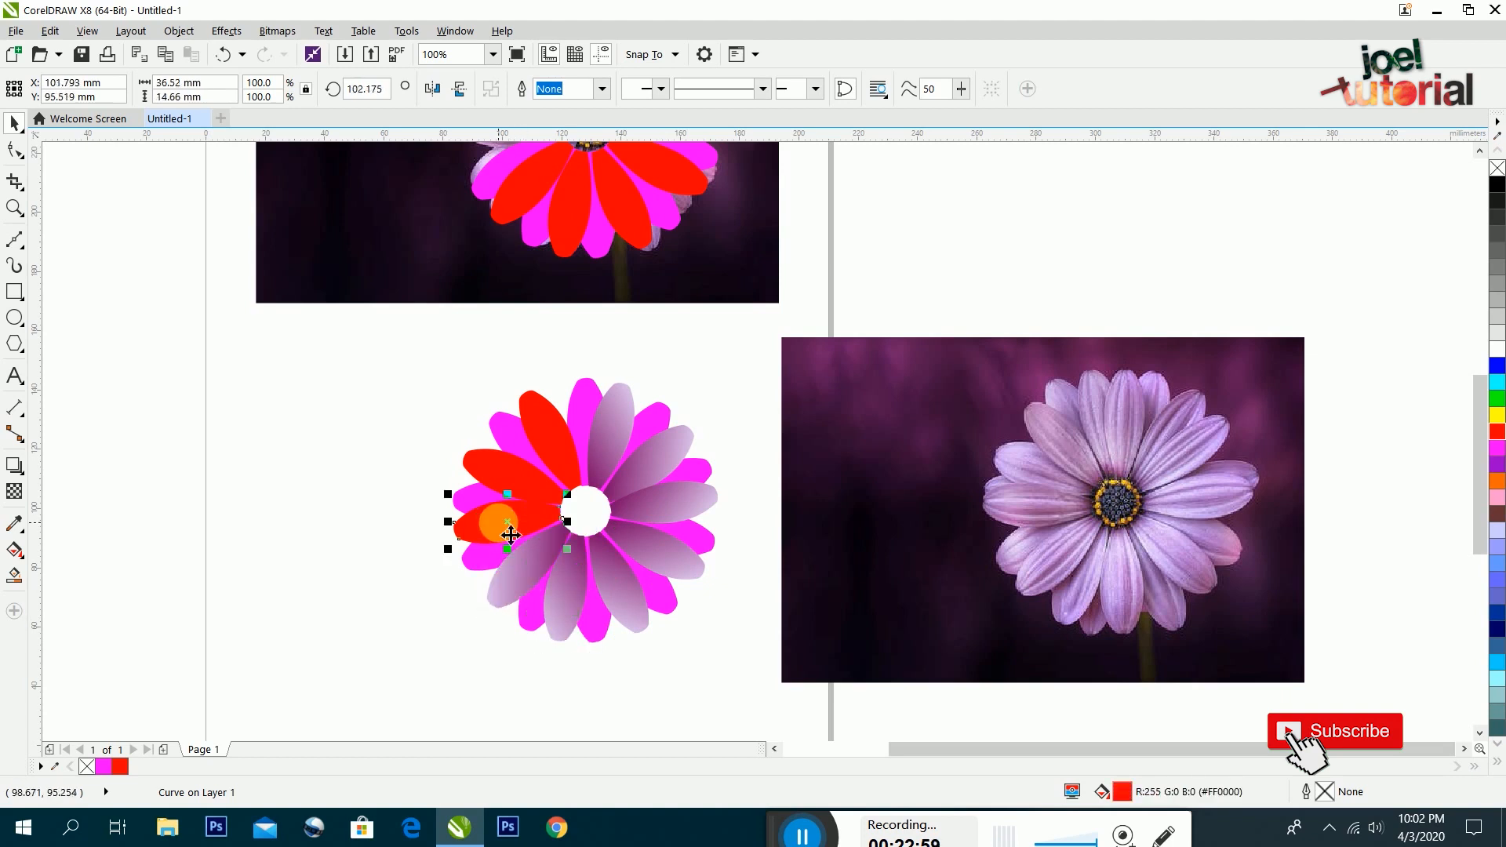
key("ctrl+r")
left_click(497, 486)
key("ctrl+r")
left_click(541, 435)
key("ctrl+r")
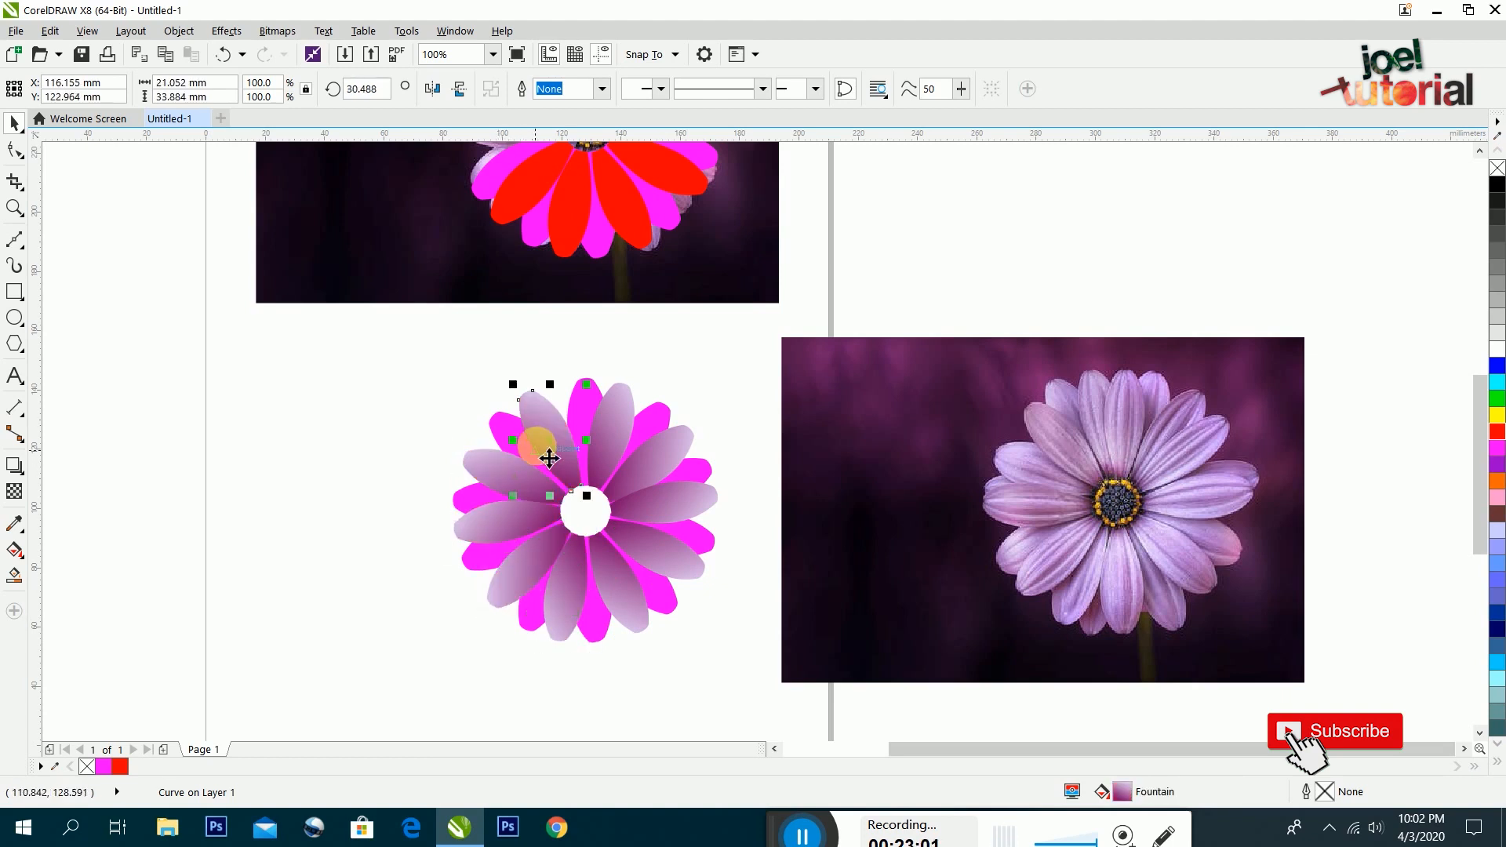
Repeat the purple fountain fill on each of the magenta petals behind the front ones
left_click(588, 413)
key("ctrl+r")
left_click(659, 423)
key("ctrl+r")
left_click(693, 476)
key("ctrl+r")
left_click(708, 545)
key("ctrl+r")
left_click(663, 603)
key("ctrl+r")
left_click(590, 620)
left_click(596, 639)
key("ctrl+r")
left_click(519, 617)
left_click(529, 618)
key("ctrl+r")
left_click(477, 565)
key("ctrl+r")
left_click(460, 510)
key("ctrl+r")
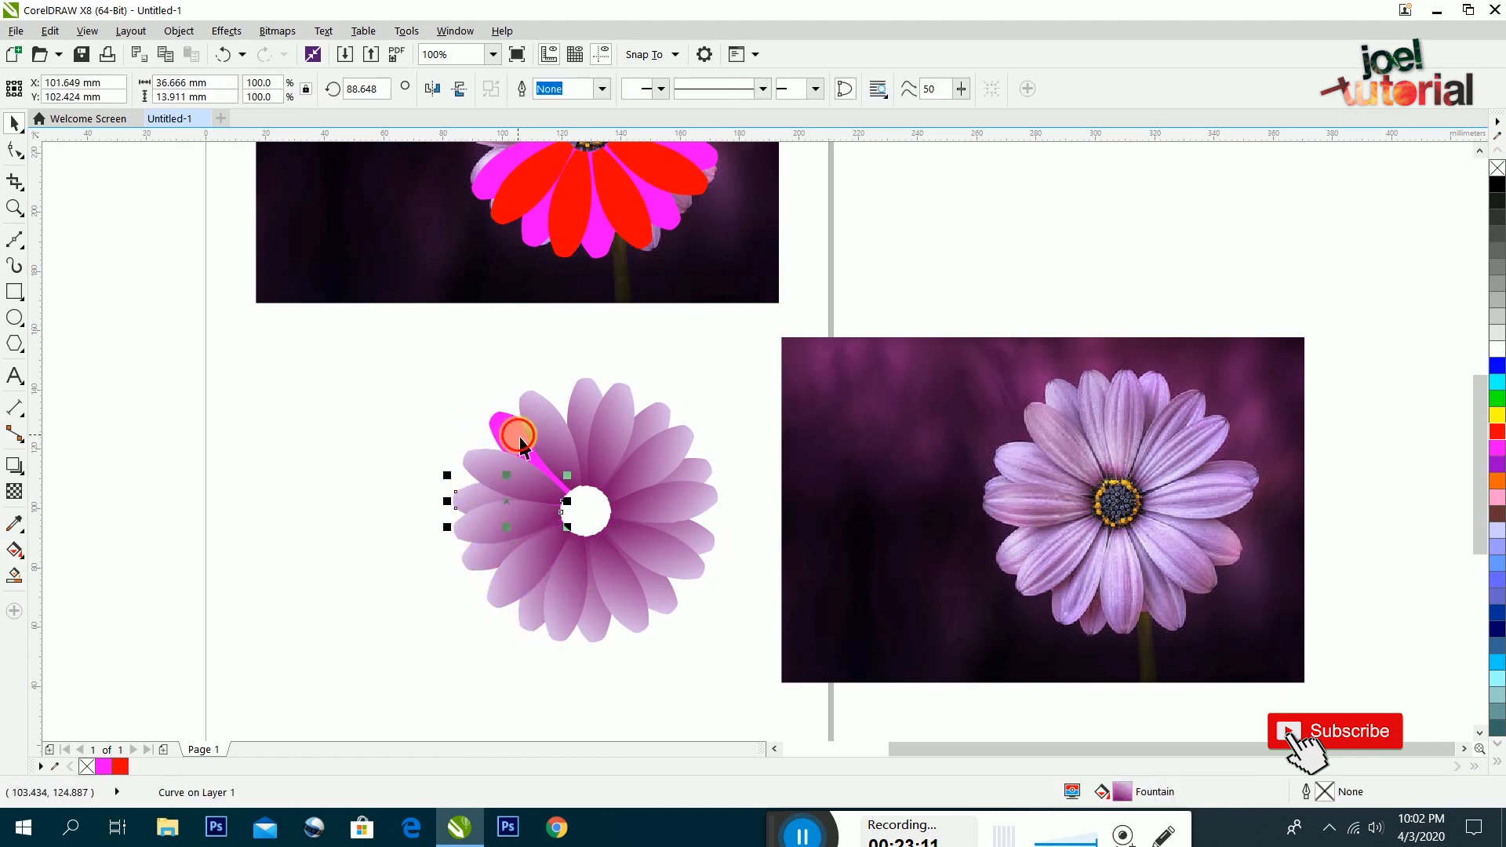
left_click(518, 436)
key("ctrl+r")
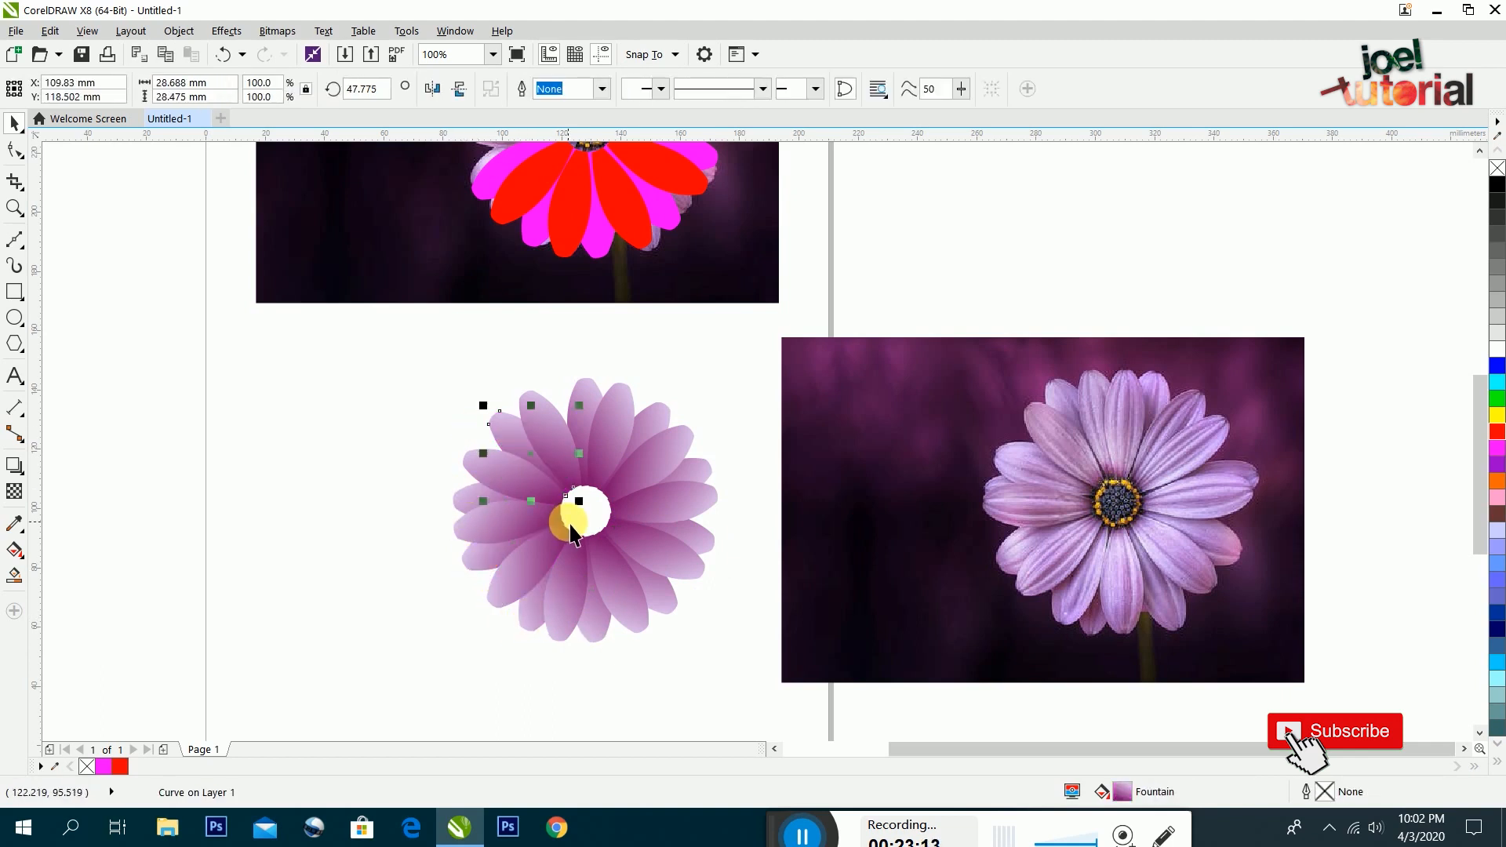
Select all the petals of the vector flower together with its white centre and group them
left_click(689, 395)
left_click_drag(1042, 439, 1024, 420)
left_click_drag(1055, 499, 1042, 498)
left_click_drag(690, 342, 354, 700)
mouse_move(418, 363)
left_mouse_down()
mouse_move(643, 663)
mouse_move(754, 665)
left_mouse_up()
key("ctrl+g")
left_click_drag(660, 467, 643, 465)
left_click_drag(600, 502, 603, 481)
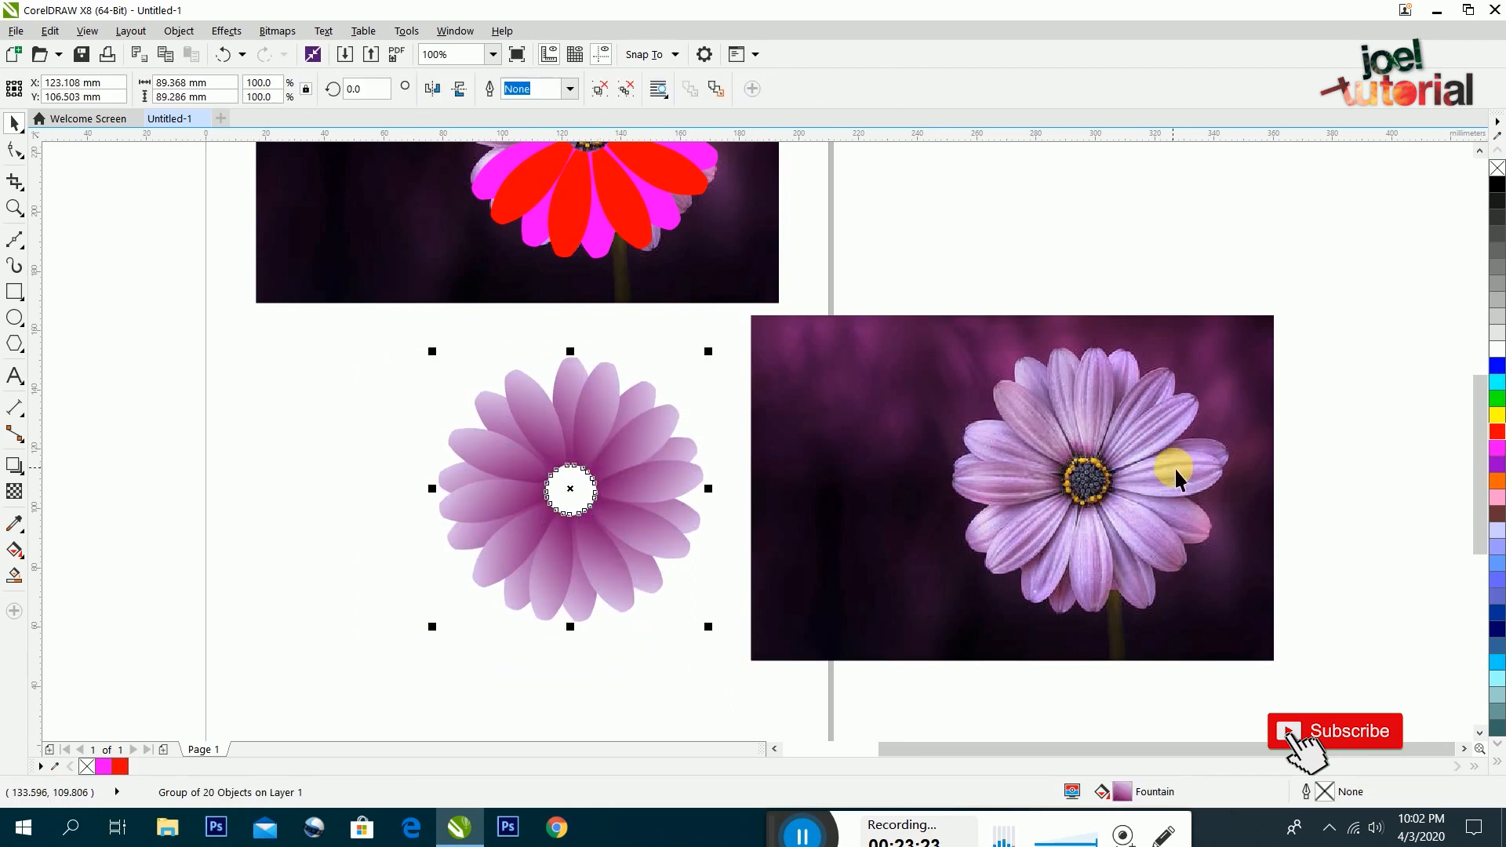
Draw a circle about 1.8 mm wide over a yellow dot at the photo flower's centre, filled yellow #FFFF00 without outline
scroll(902, 478, "down", 1)
scroll(1034, 474, "up", 3)
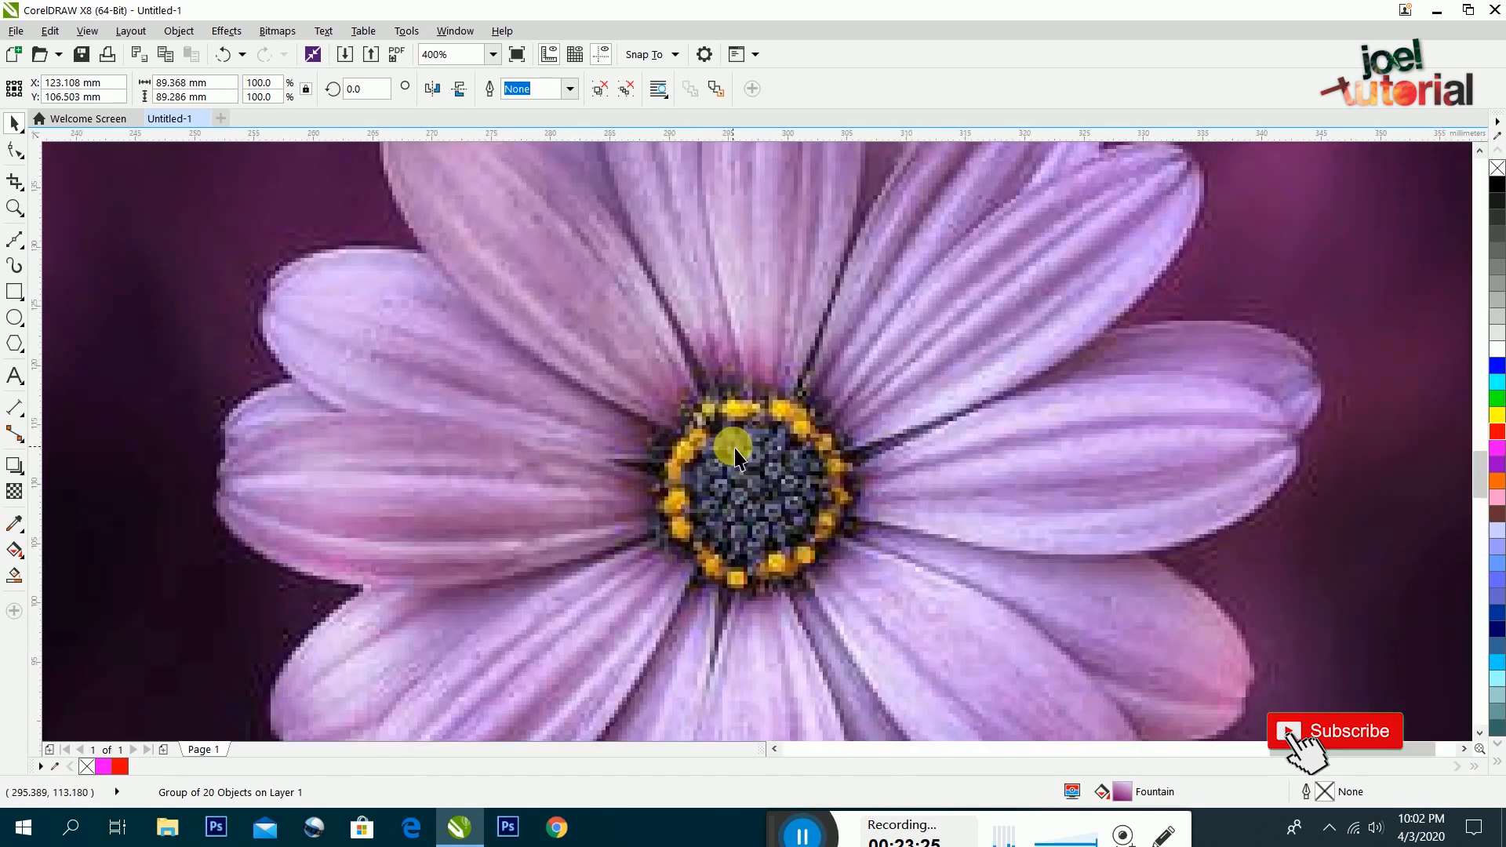
scroll(737, 455, "down", 1)
scroll(757, 477, "up", 1)
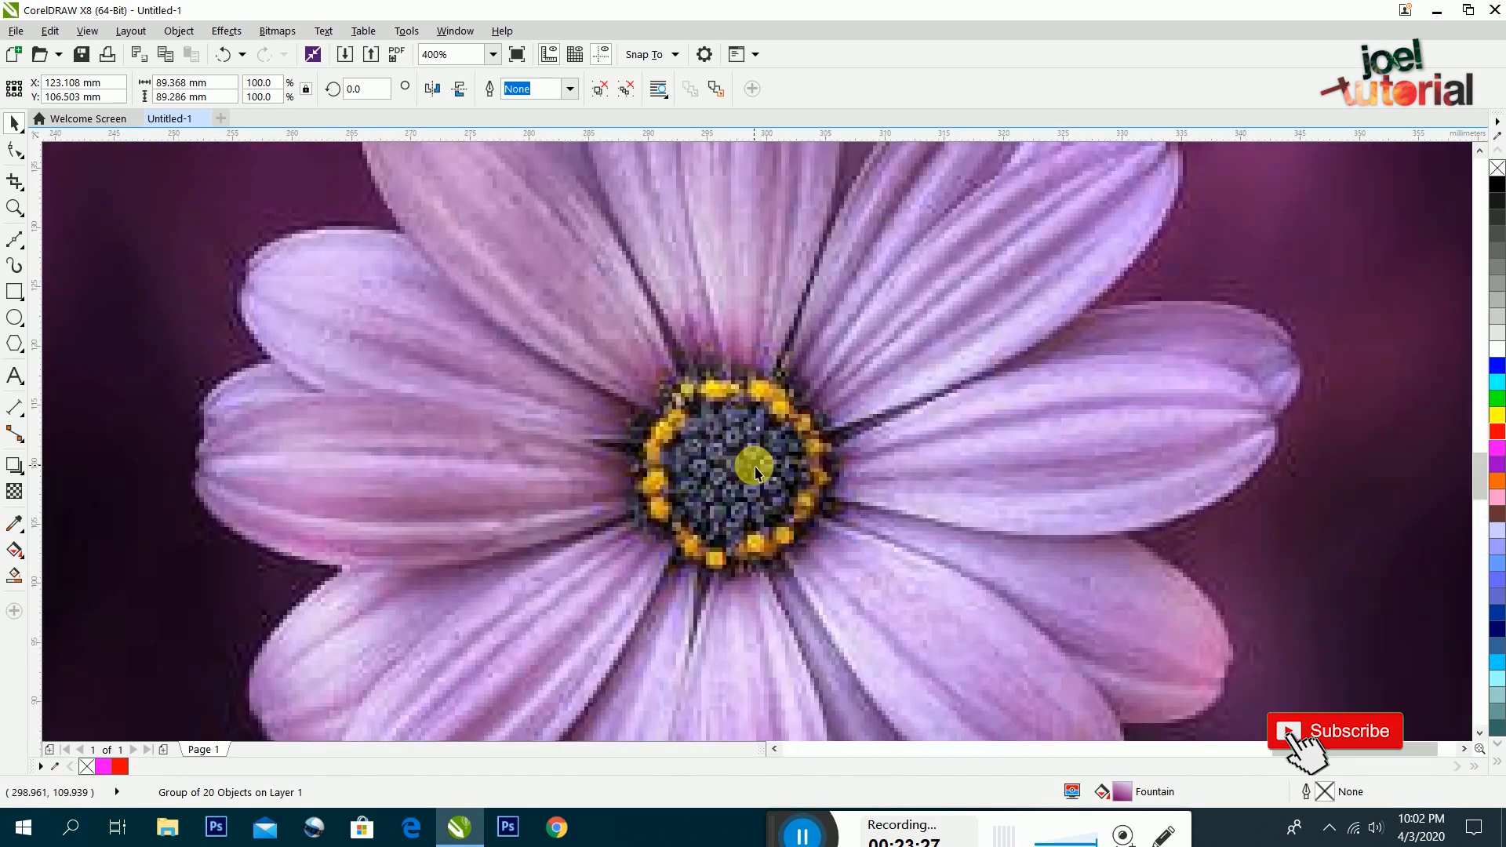
scroll(758, 473, "down", 1)
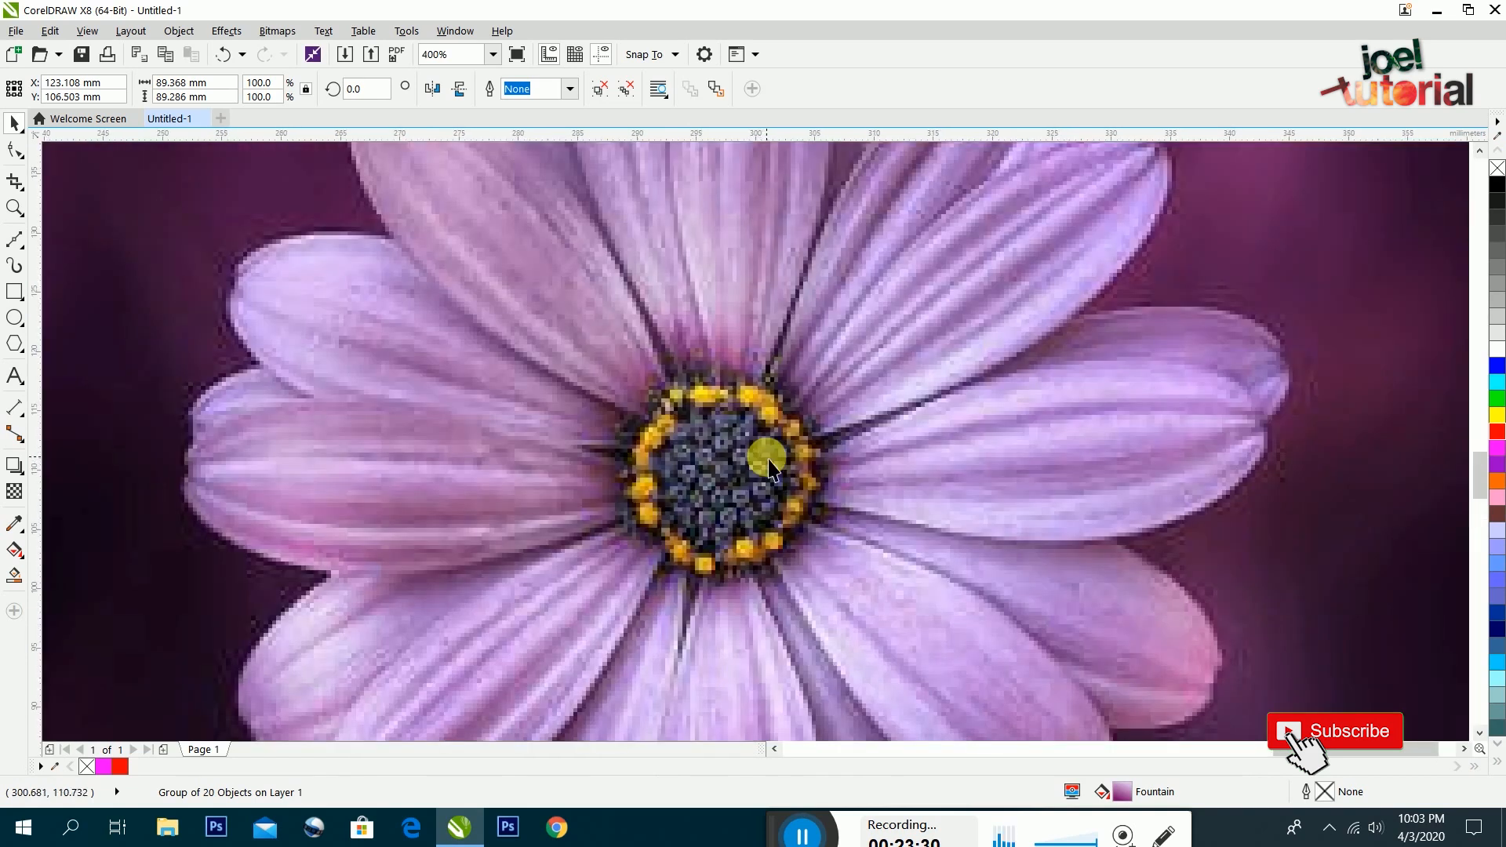
scroll(757, 473, "up", 1)
left_click(15, 318)
mouse_move(661, 430)
left_mouse_down()
mouse_move(678, 452)
mouse_move(663, 435)
left_mouse_up()
left_click(15, 124)
scroll(656, 428, "up", 1)
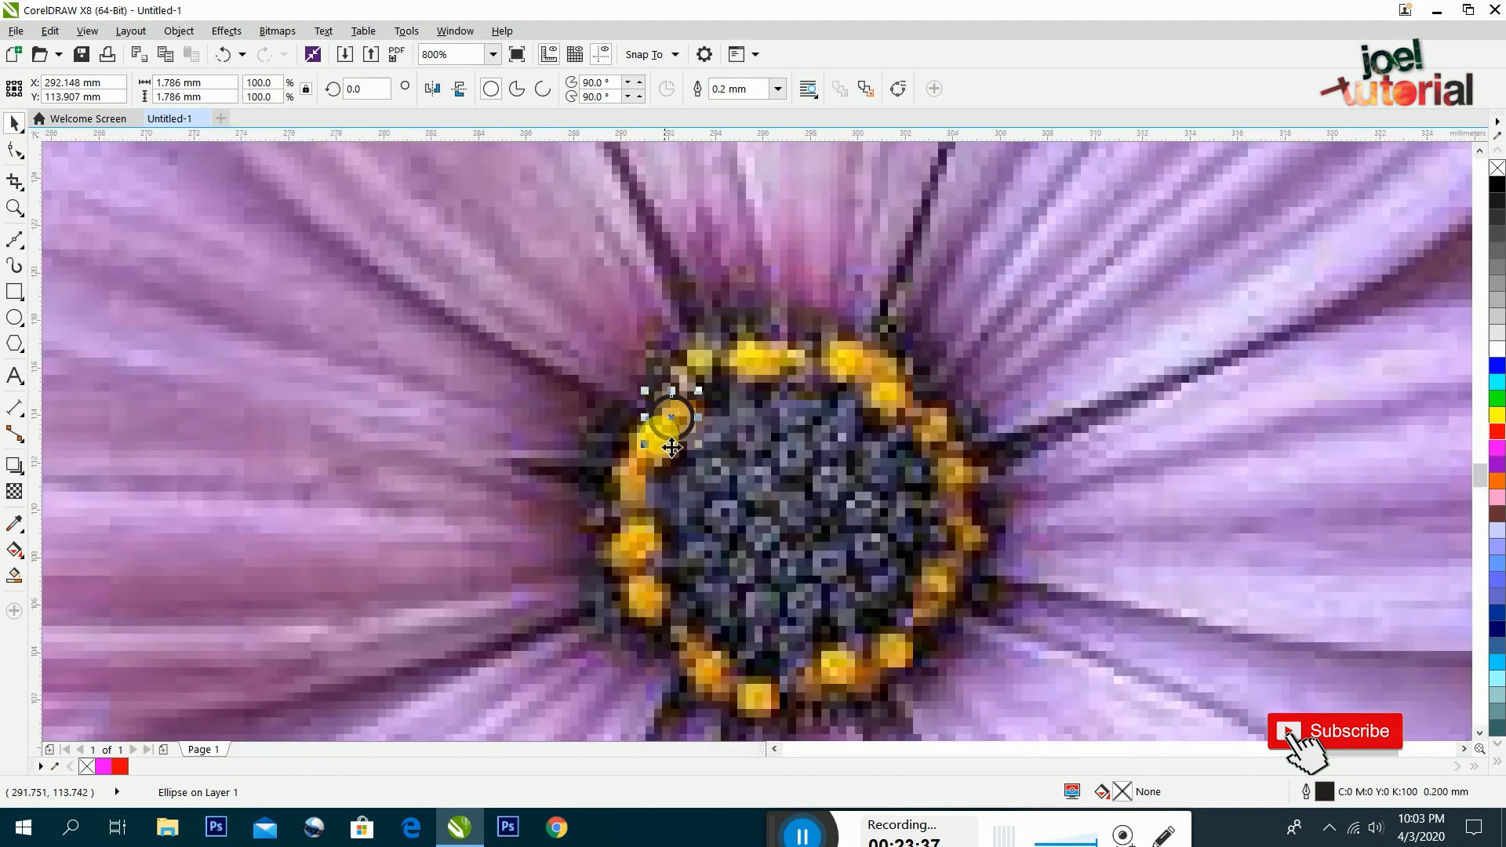
left_click(1499, 422)
right_click(1497, 168)
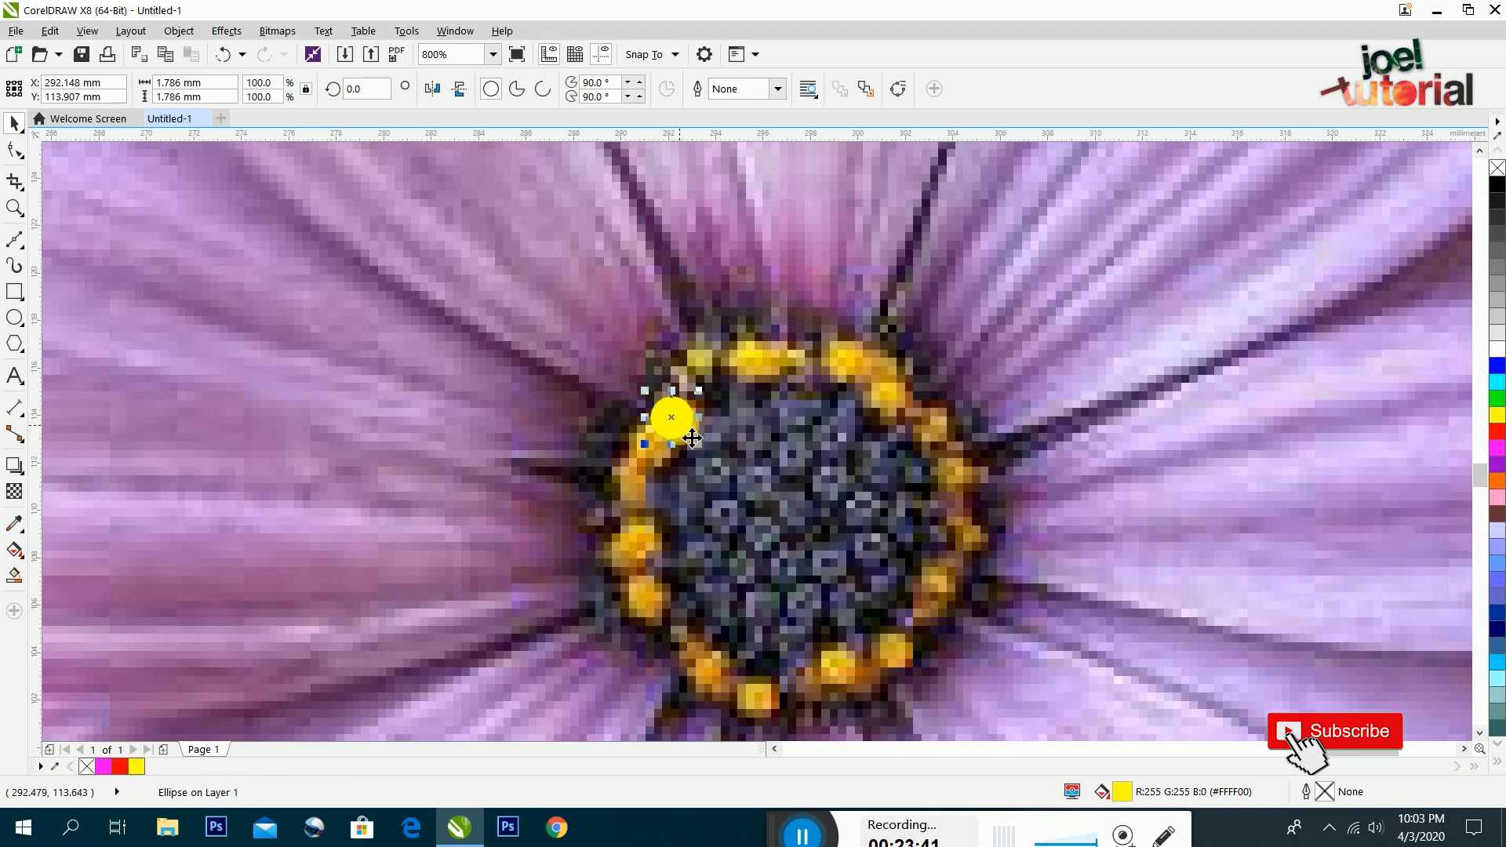
Move the yellow circle's rotation centre to the middle of the flower's disc and rotate a copy clockwise to about 344°
scroll(692, 438, "up", 1)
scroll(693, 431, "down", 1)
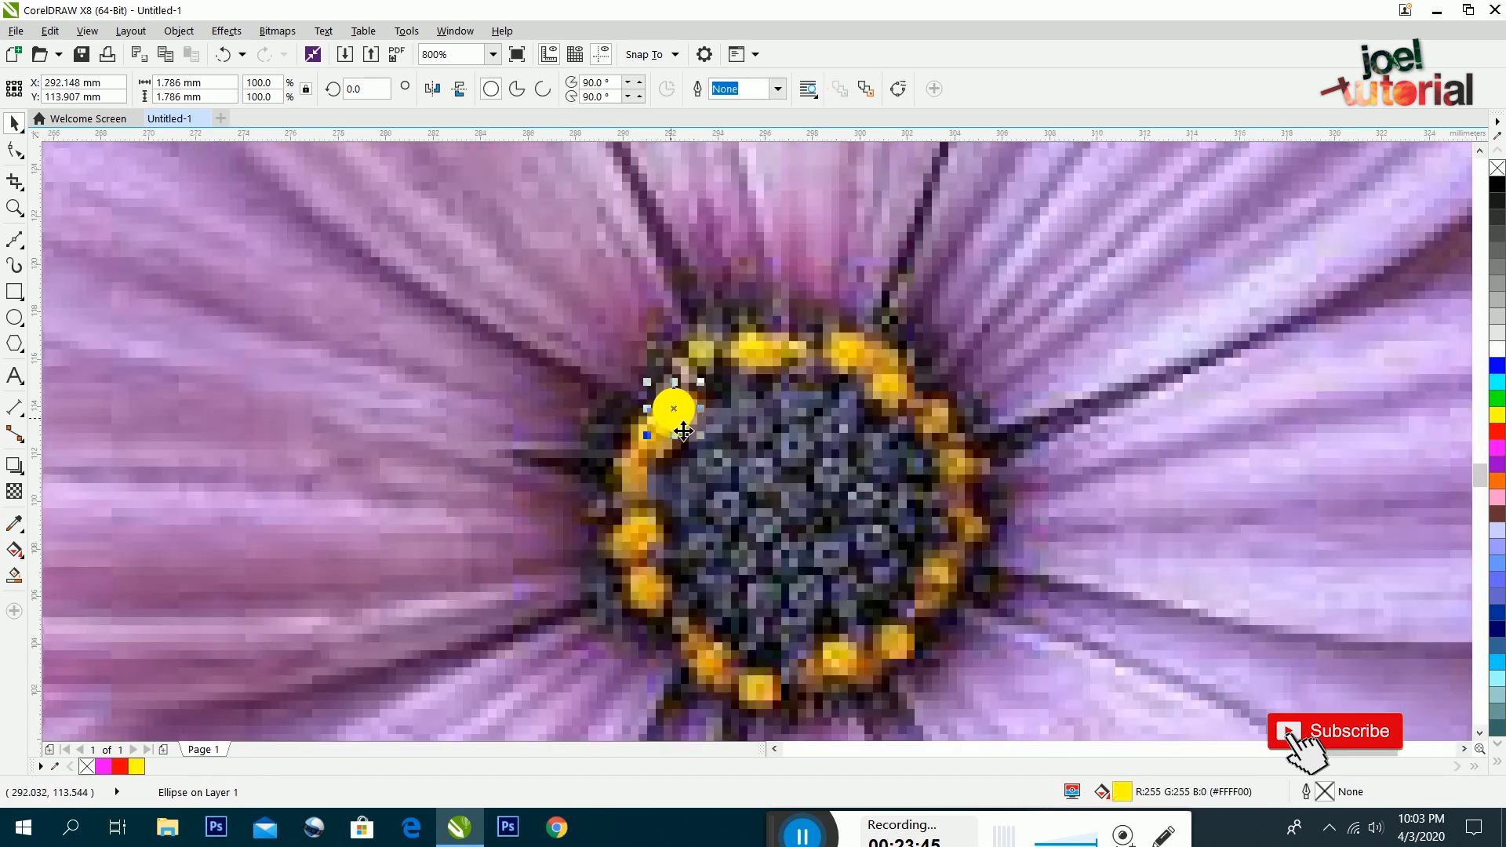
scroll(684, 431, "up", 1)
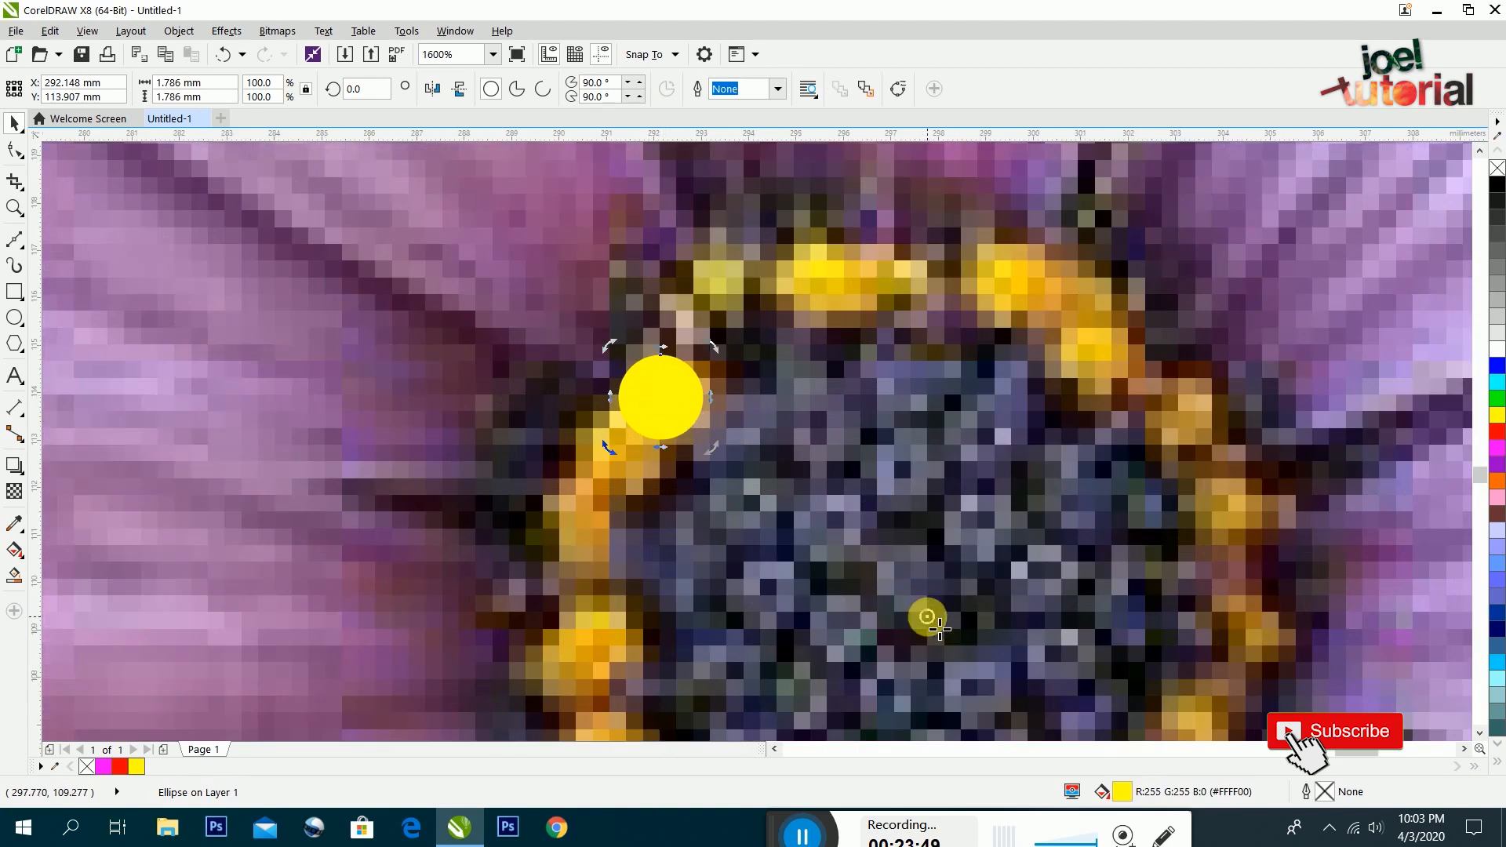
scroll(851, 524, "down", 1)
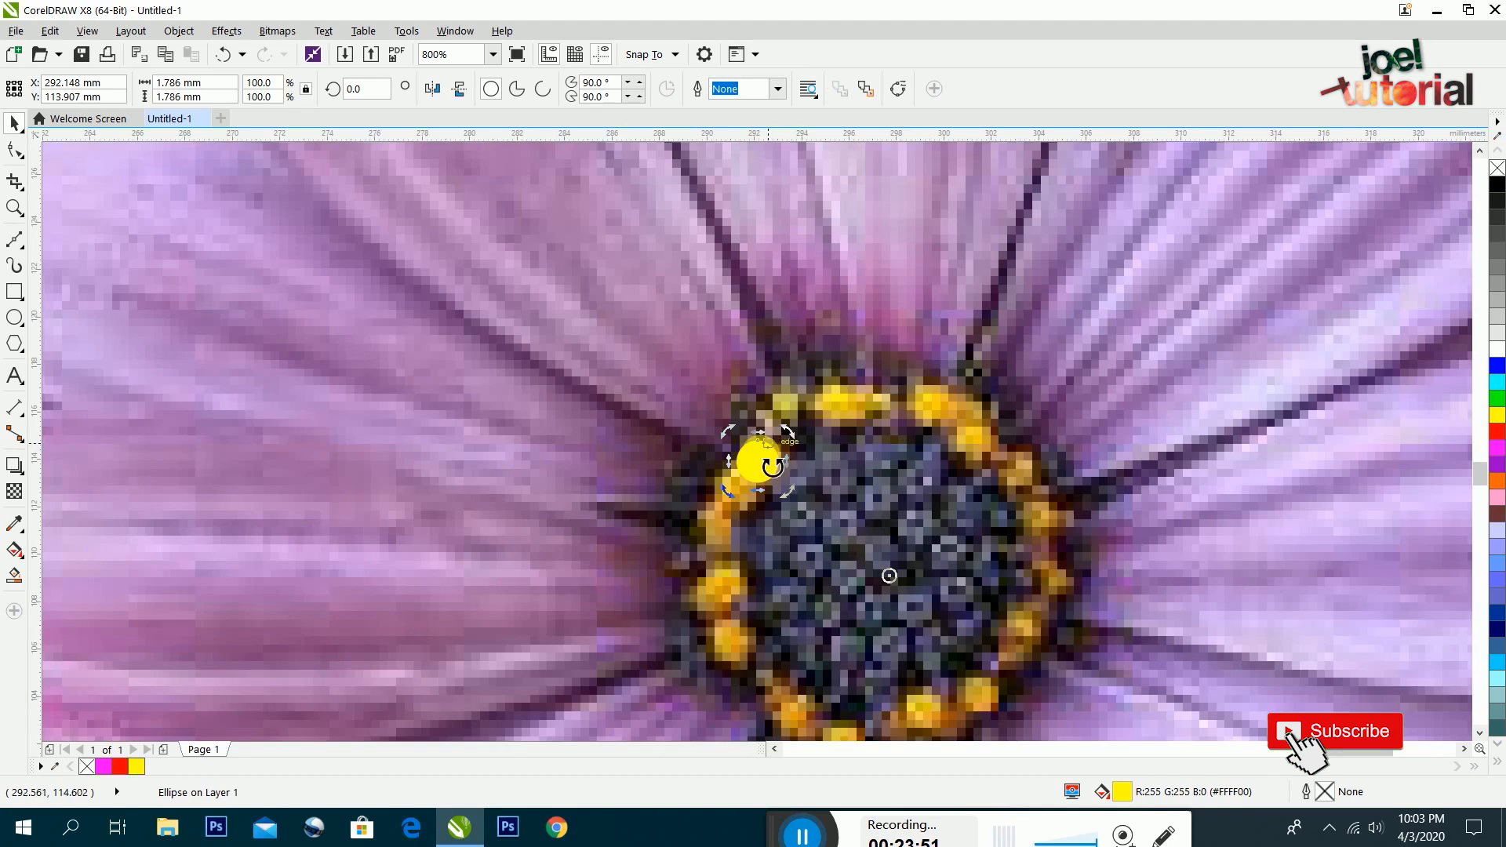
left_click(767, 455)
left_click_drag(740, 441, 777, 402)
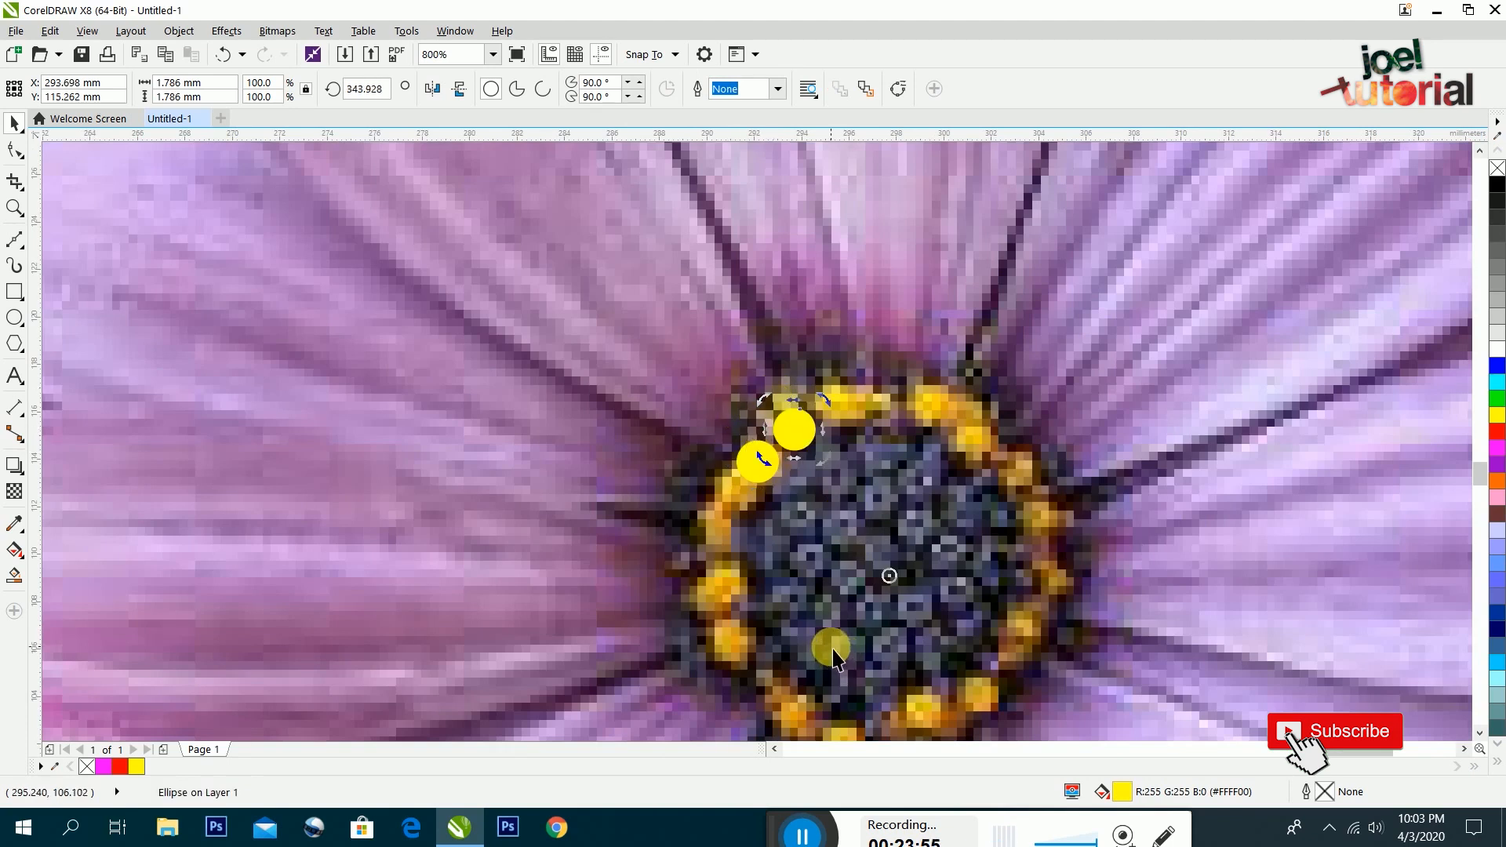
Repeat the rotated copy of the yellow circle until the dots form a full ring around the disc
key("ctrl+r")
key("ctrl+r")
key("ctrl+r")
key("ctrl+r")
key("ctrl+r")
key("ctrl+r")
key("ctrl+r")
key("ctrl+r")
key("ctrl+r")
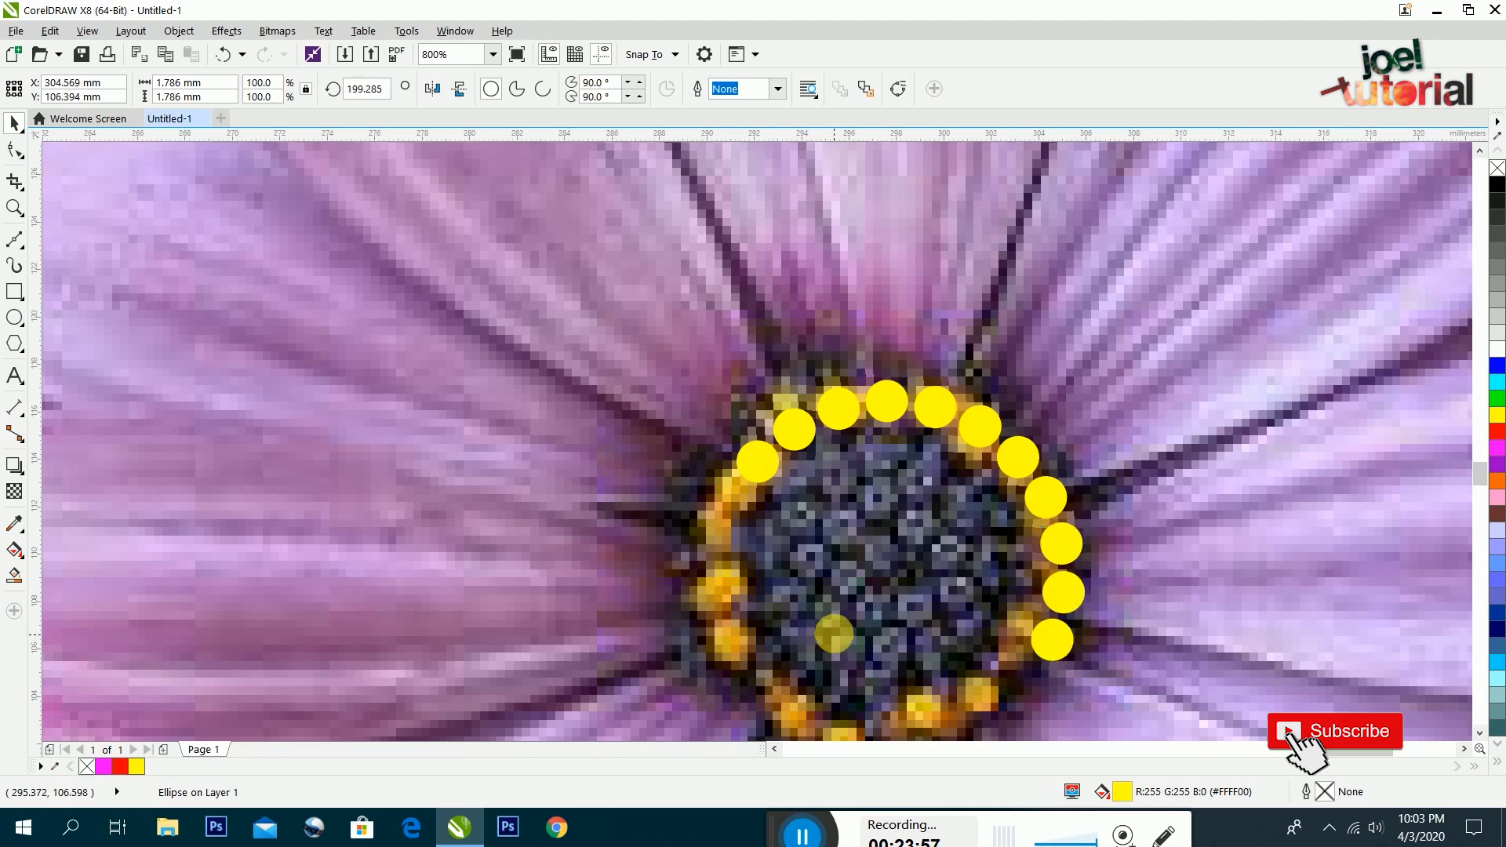
key("ctrl+r")
key("ctrl+r")
key("ctrl+r")
key("ctrl+r")
key("ctrl+r")
key("ctrl+r")
key("ctrl+r")
key("ctrl+r")
key("ctrl+r")
key("ctrl+r")
key("ctrl+r")
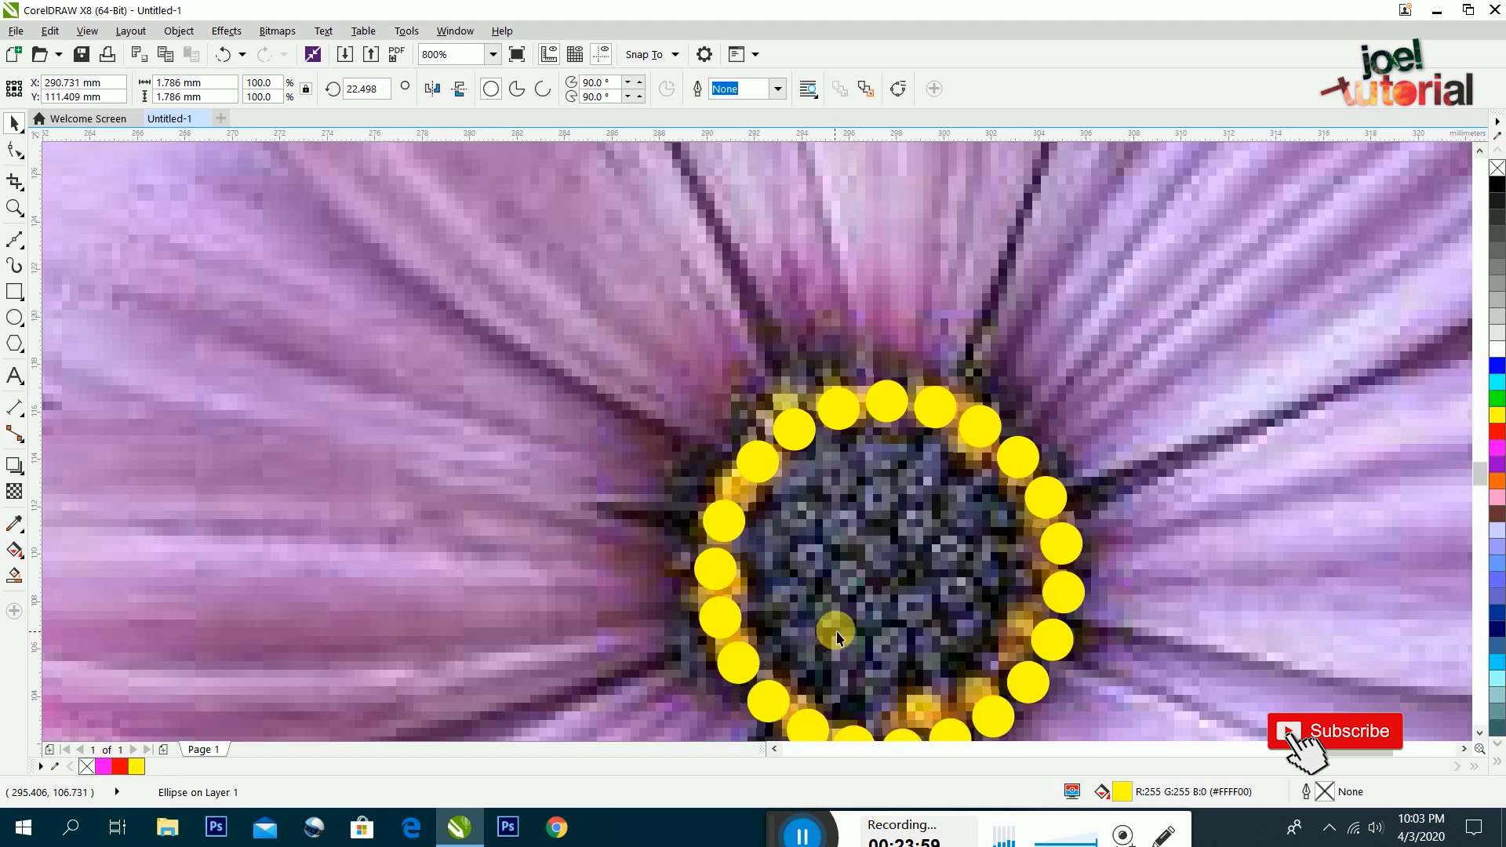